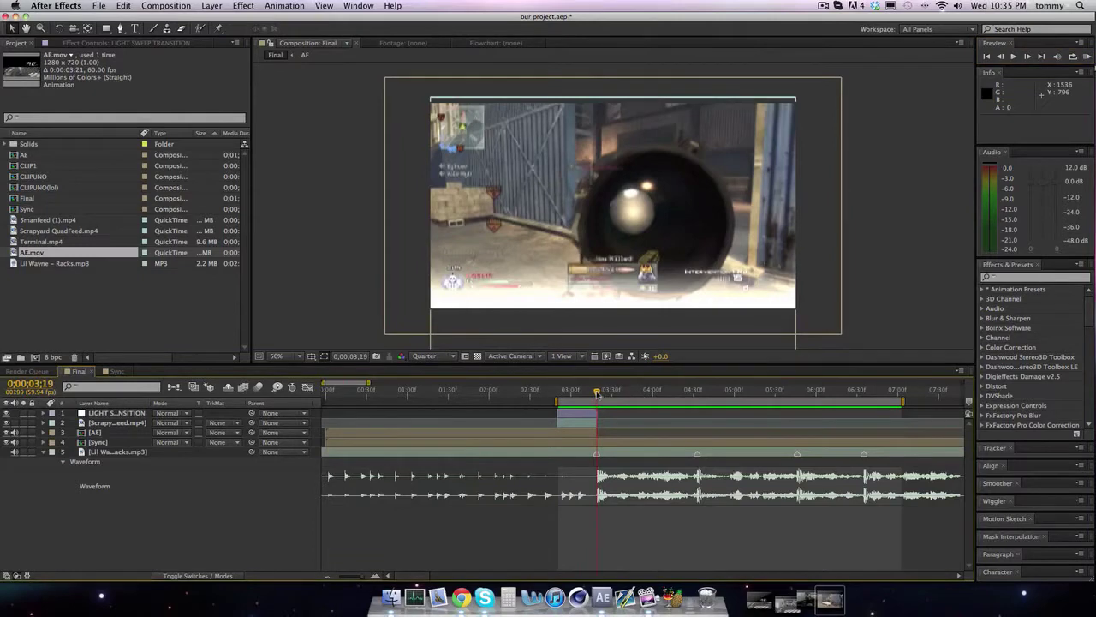
# Add a new adjustment layer at the top of the Final composition's layer stack
pyautogui.click(423, 444)
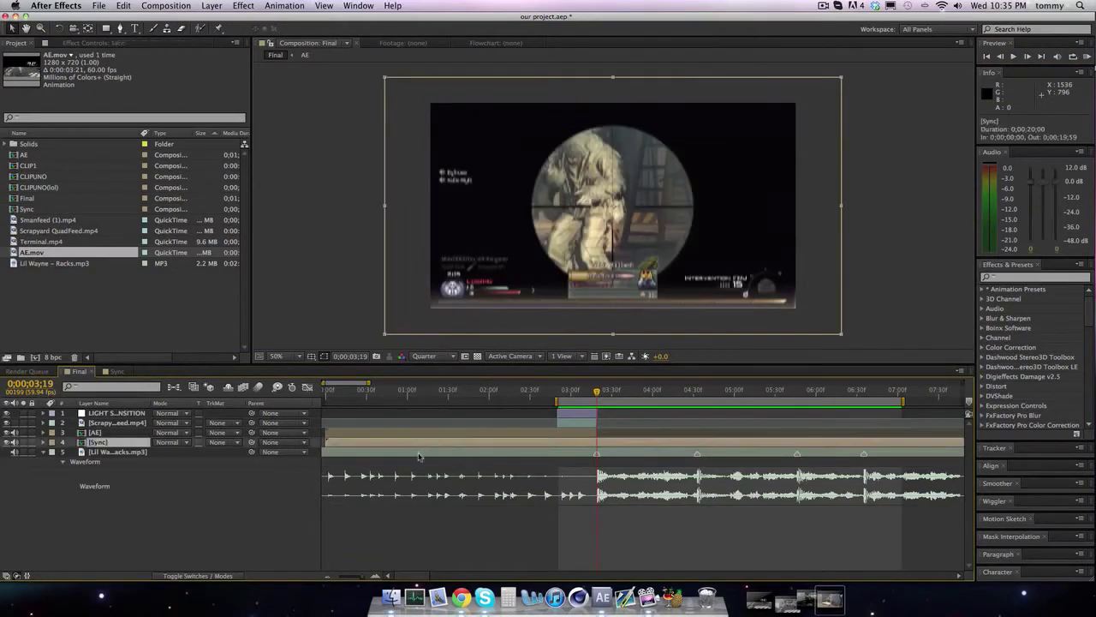
pyautogui.click(213, 6)
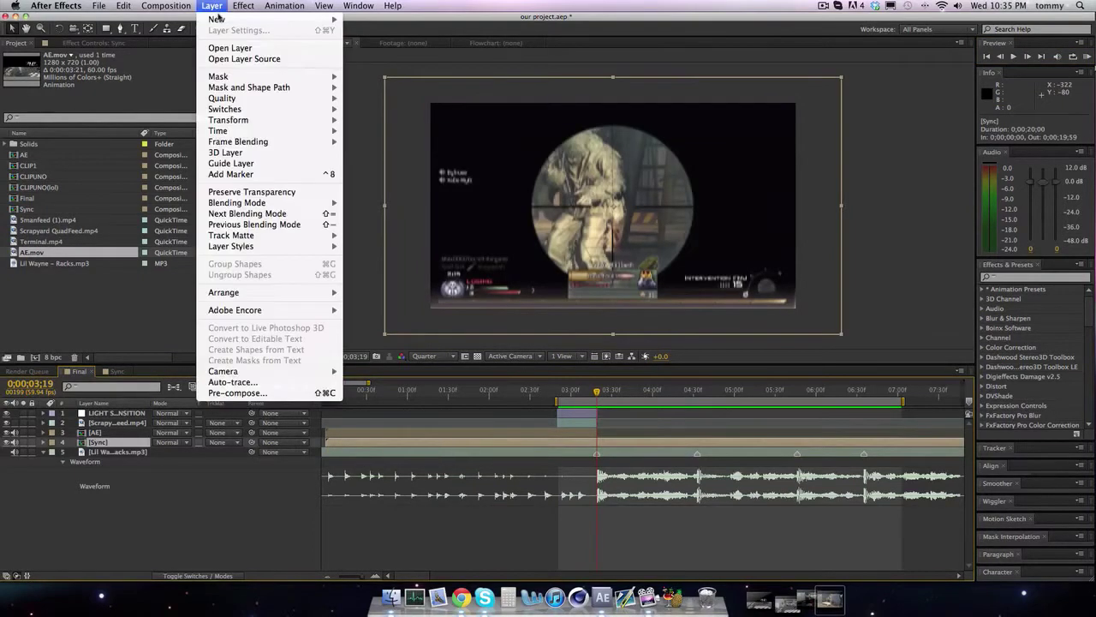
pyautogui.moveTo(276, 21)
pyautogui.click(420, 89)
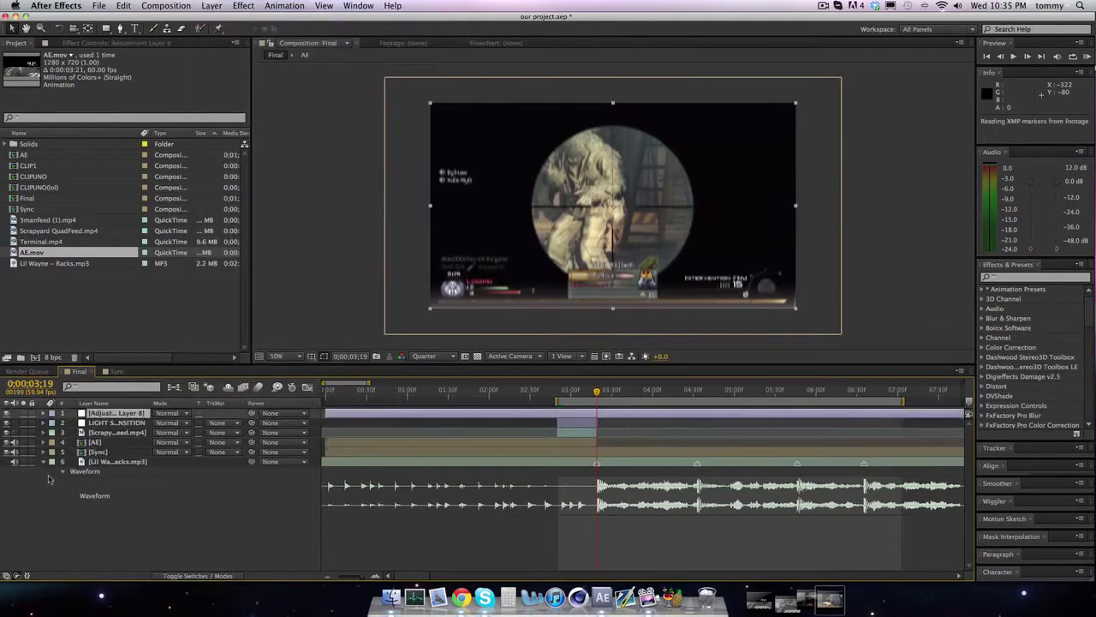
# Rename the new adjustment layer as TWITCH
pyautogui.click(114, 423)
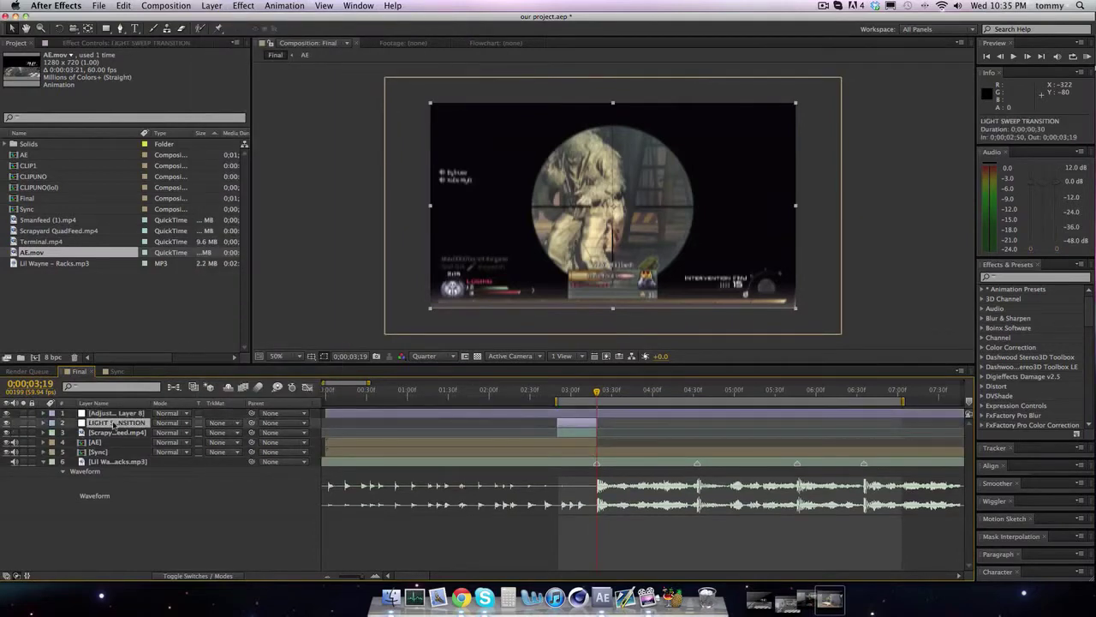
pyautogui.click(113, 413)
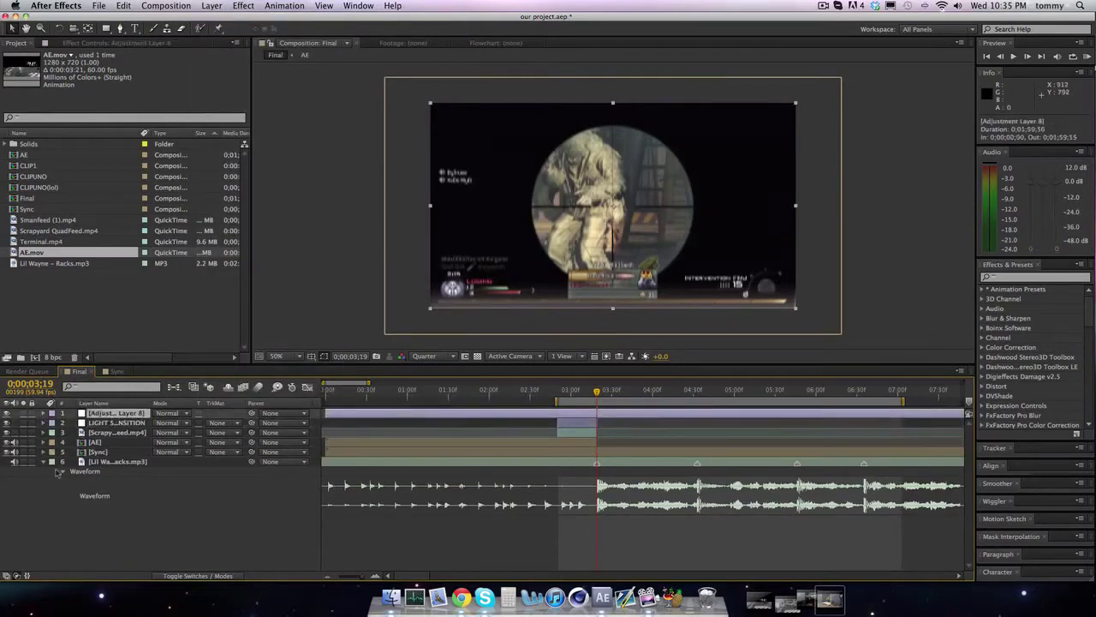
pyautogui.rightClick(111, 415)
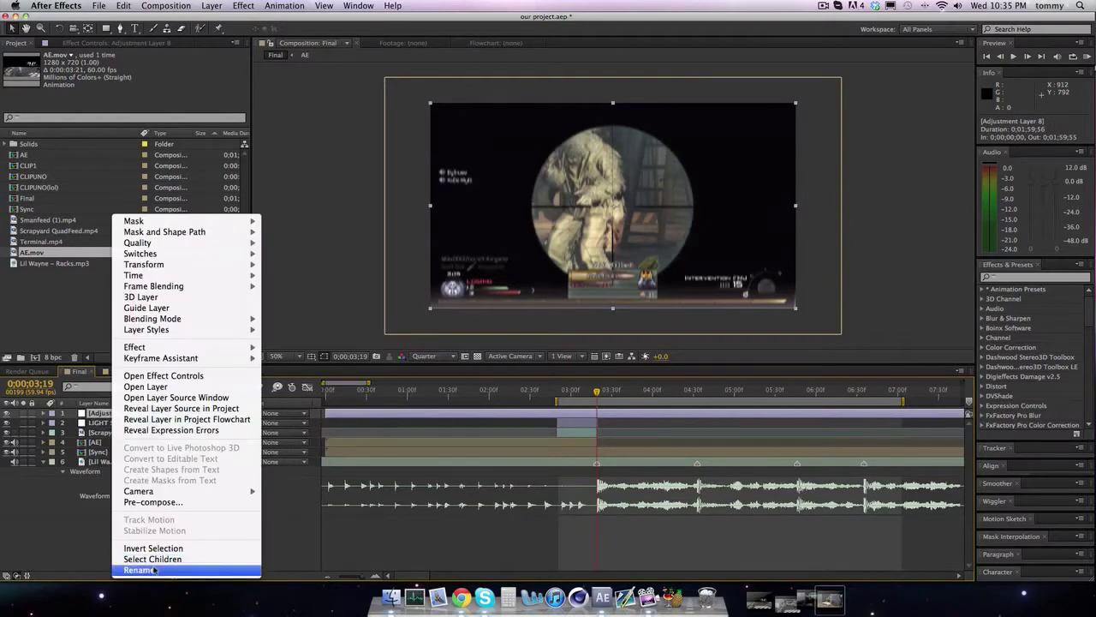
pyautogui.click(155, 570)
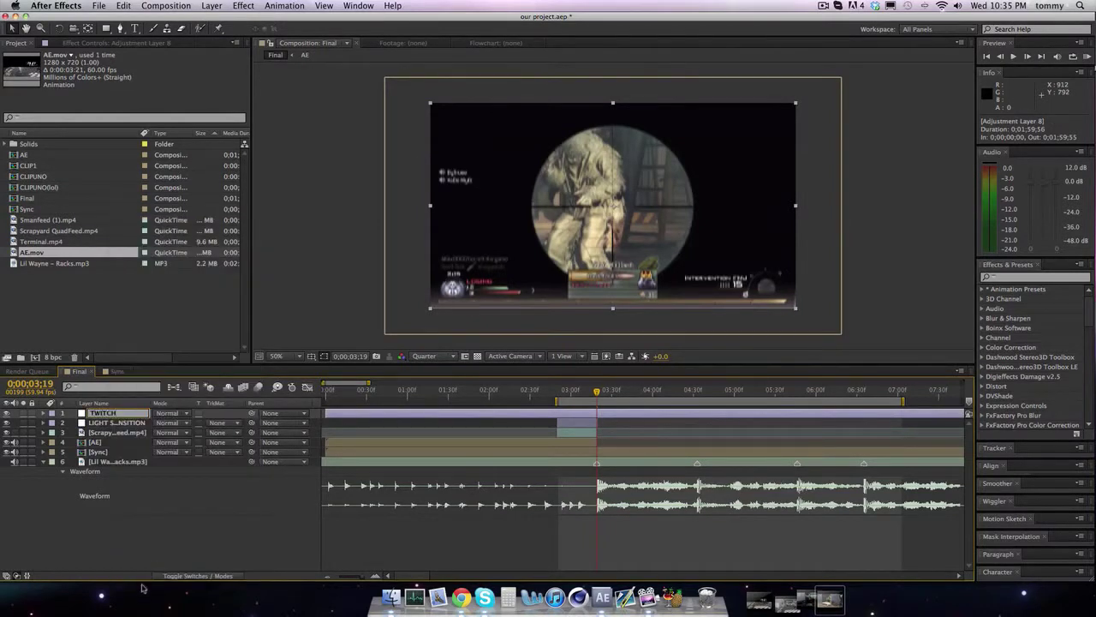
pyautogui.click(265, 519)
# Find the Video Copilot Twitch effect, apply it to the TWITCH layer, and set its speed to 20
pyautogui.click(1066, 276)
pyautogui.write('twitch')
pyautogui.moveTo(1016, 328); pyautogui.dragTo(610, 415)
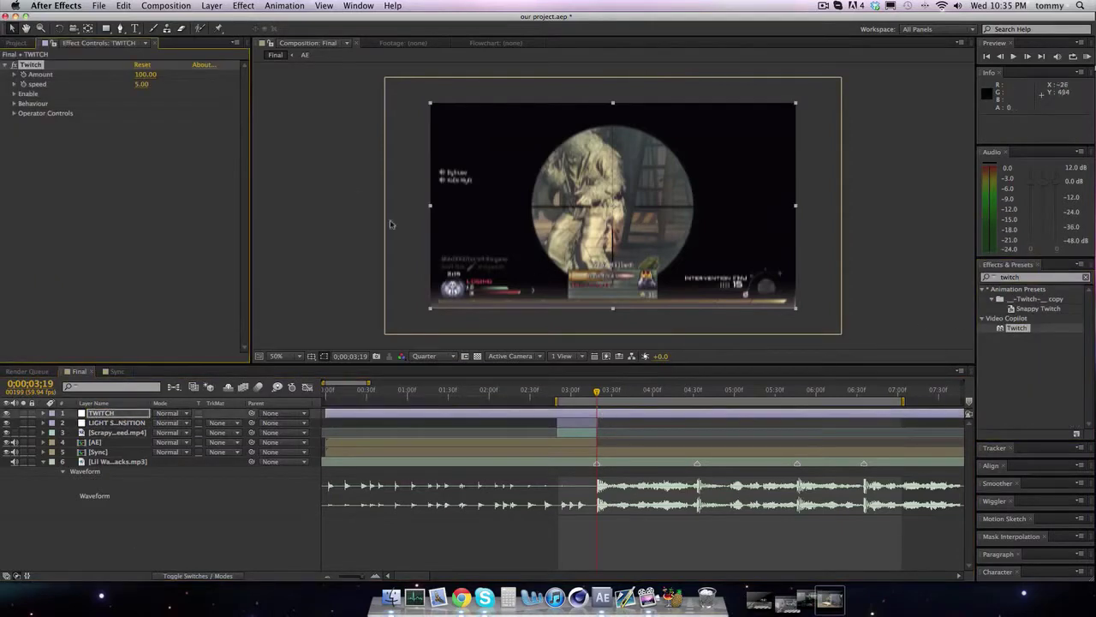
pyautogui.click(142, 85)
pyautogui.write('20')
pyautogui.press('Return')
# Enable the Slide, Scale and Light operators of the Twitch effect
pyautogui.click(14, 94)
pyautogui.click(138, 142)
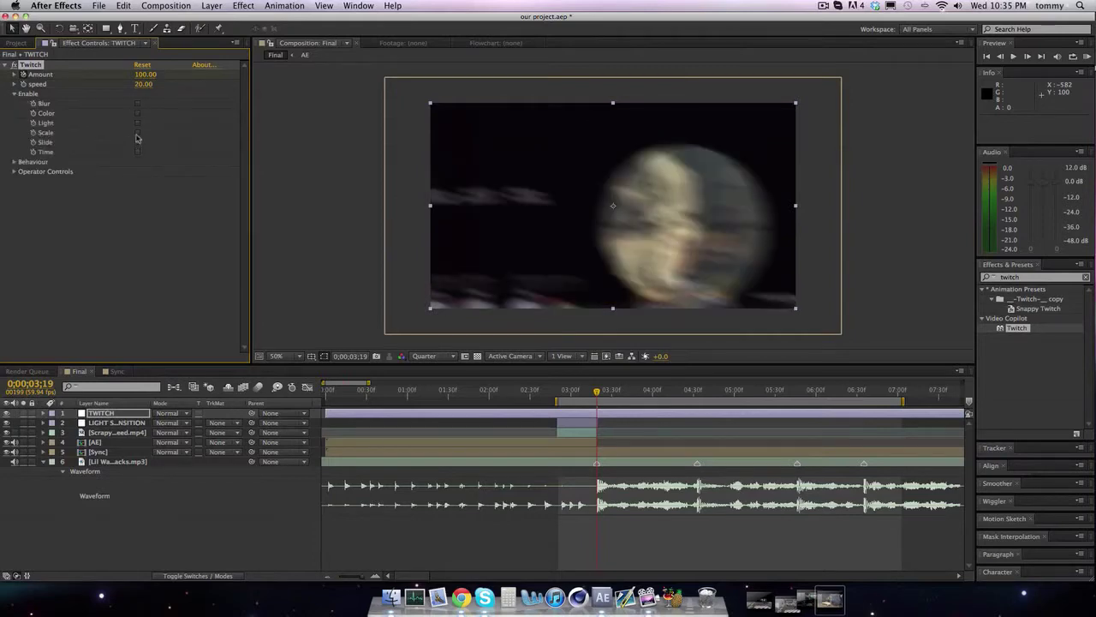
pyautogui.click(138, 132)
pyautogui.click(138, 122)
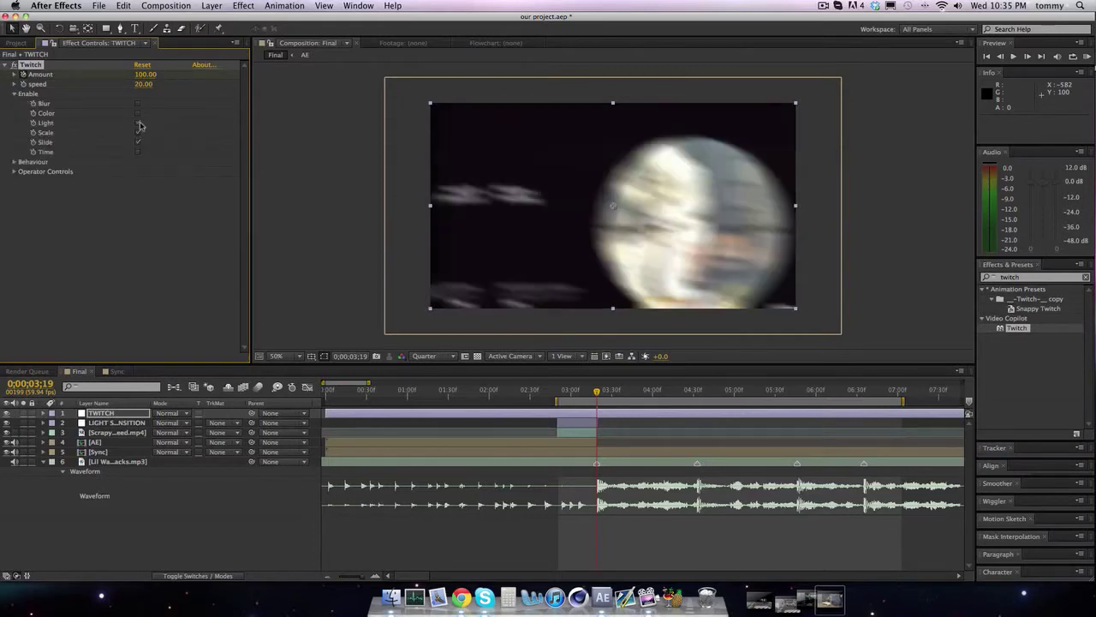
# In the Twitch effect's Slide operator controls, set Slide Twitches to 5 per second
pyautogui.click(14, 172)
pyautogui.click(24, 220)
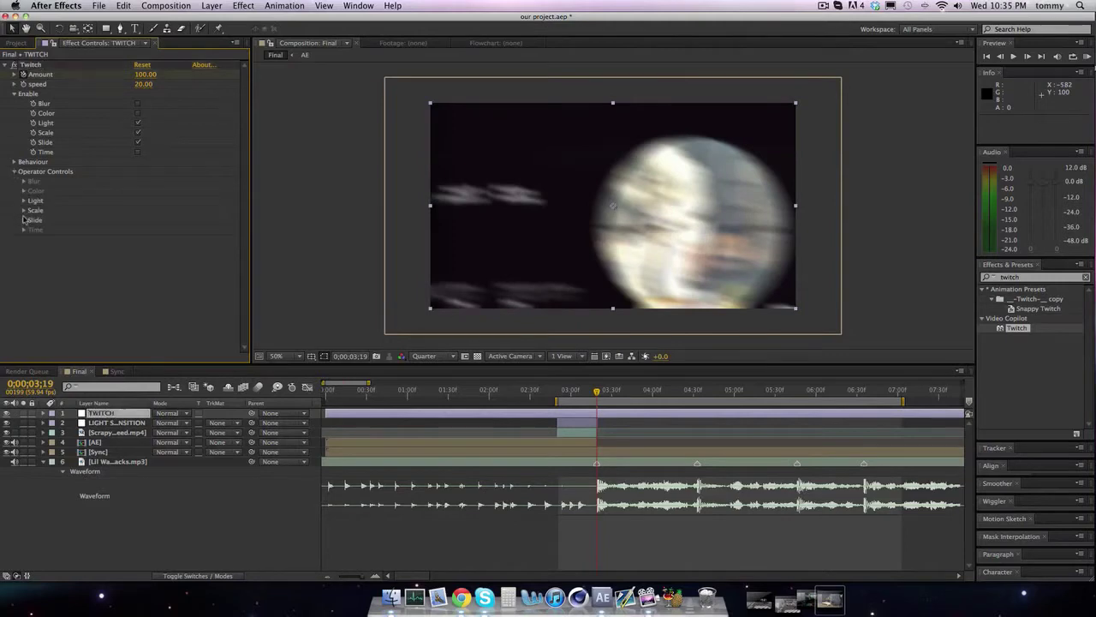
pyautogui.click(24, 220)
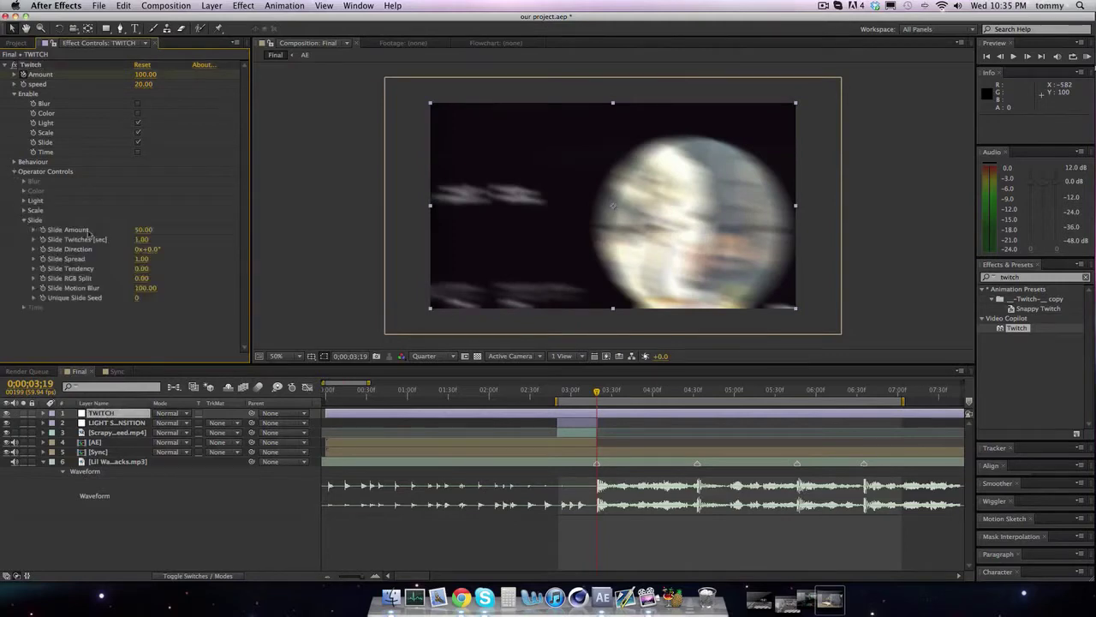
pyautogui.click(141, 240)
pyautogui.write('2')
pyautogui.press('Return')
# Set both Slide Motion Blur and Slide RGB Split to 10 in the Twitch effect
pyautogui.click(146, 289)
pyautogui.write('10')
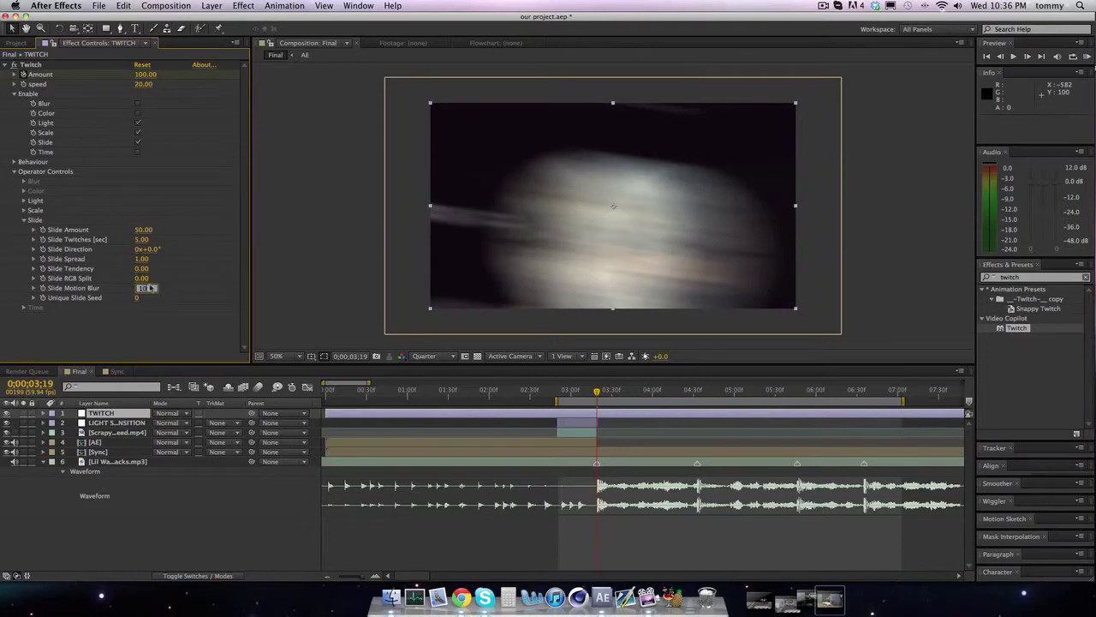
pyautogui.press('Return')
pyautogui.click(142, 278)
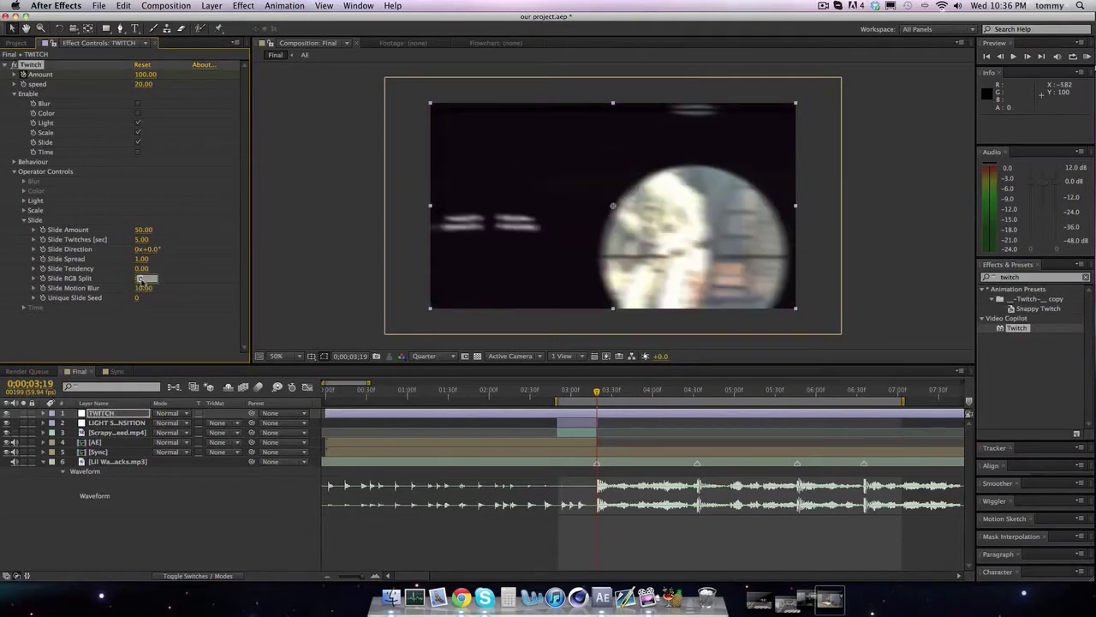
pyautogui.press('Return')
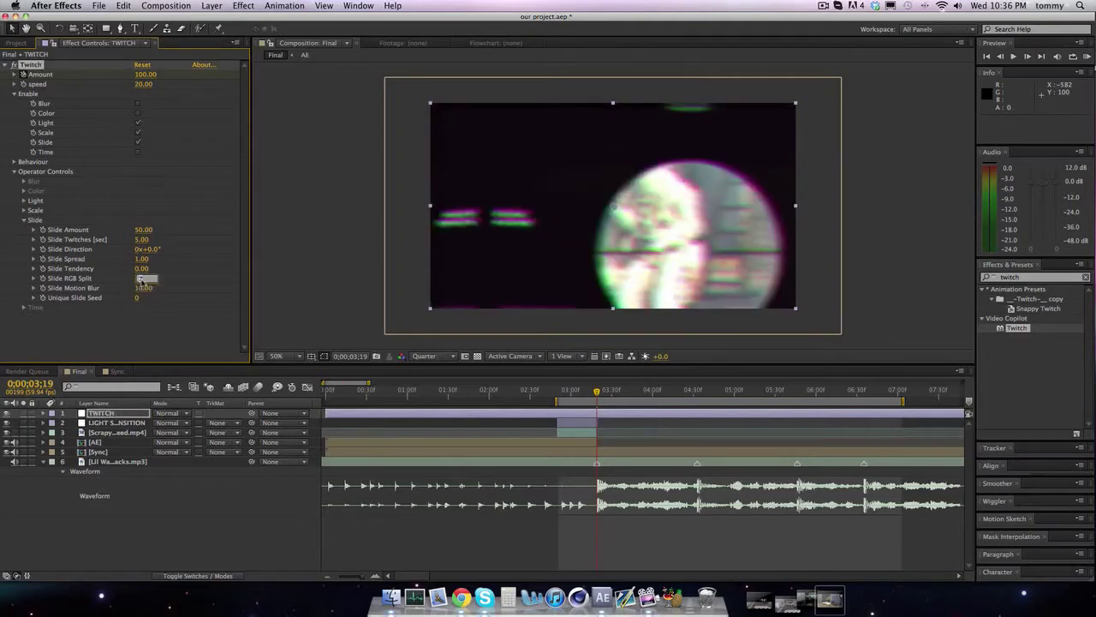
pyautogui.press('Return')
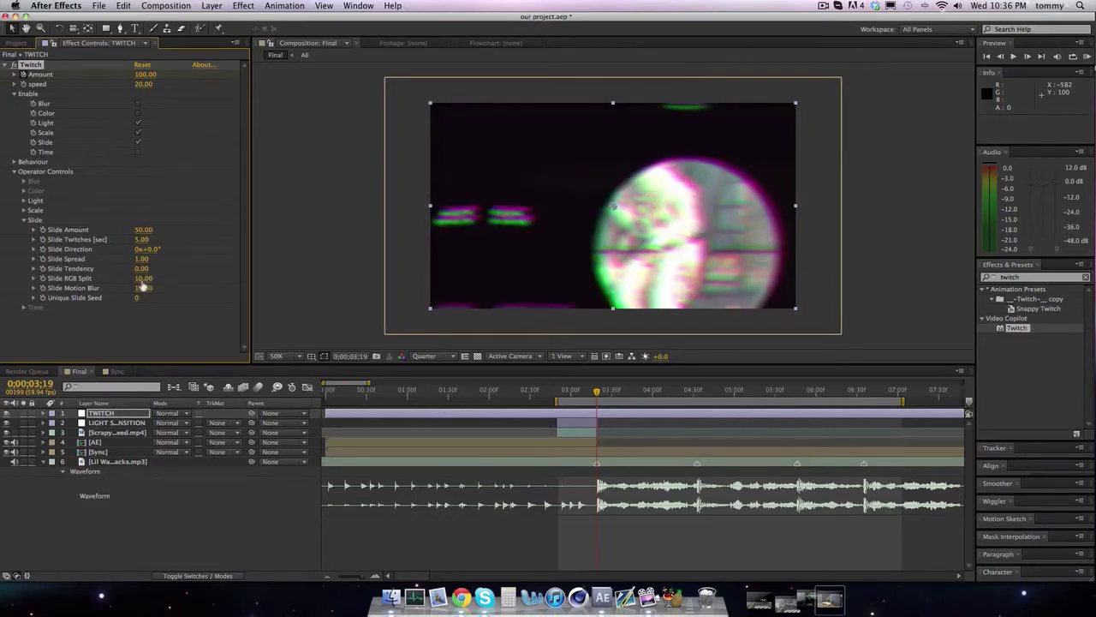
# Set Scale Twitches and Light Twitches to 2 per second in the Twitch operator controls
pyautogui.click(24, 210)
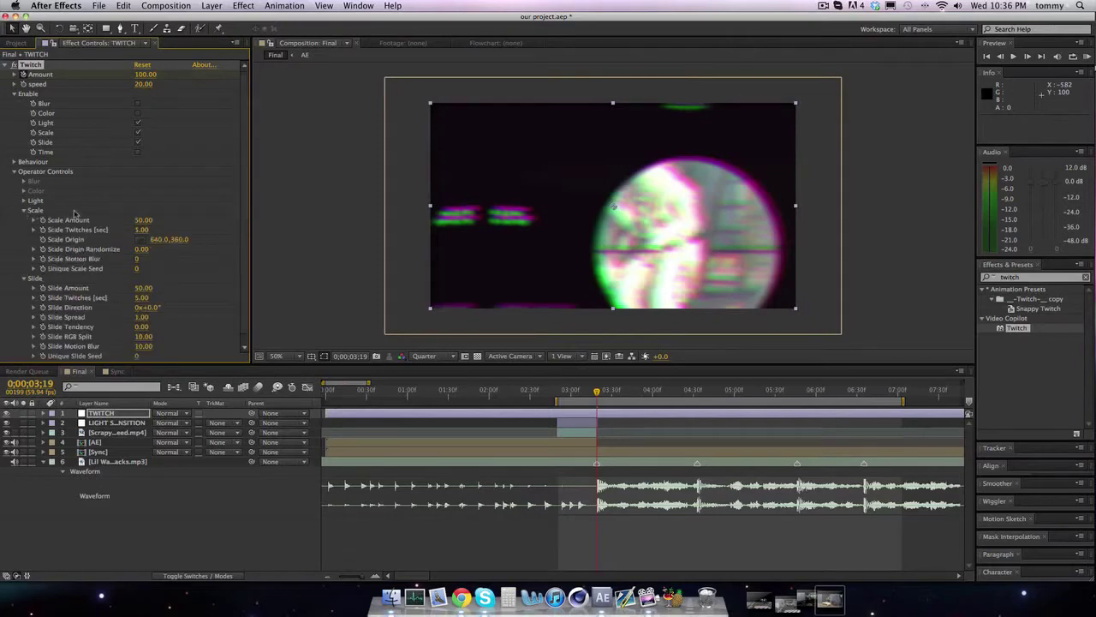
pyautogui.click(141, 229)
pyautogui.write('2')
pyautogui.press('Return')
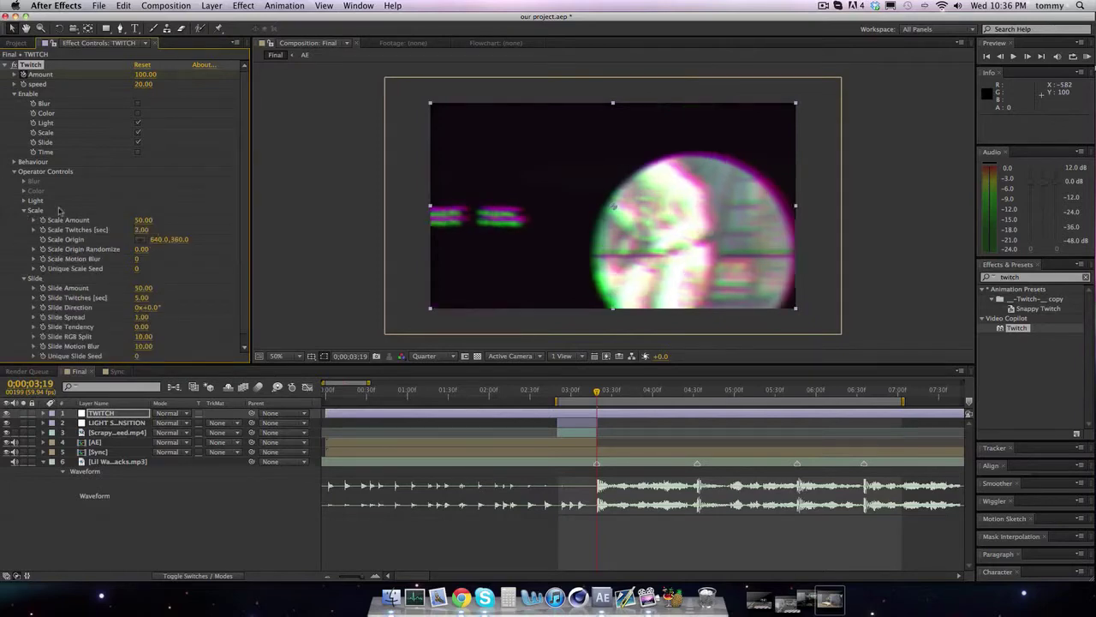
pyautogui.click(25, 200)
pyautogui.click(146, 221)
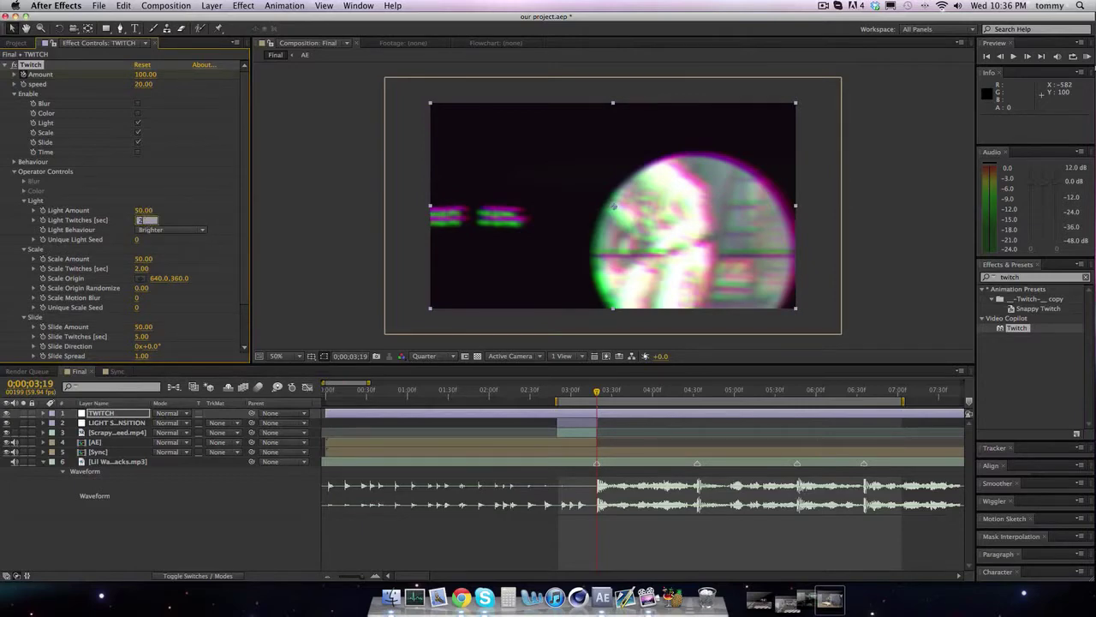
pyautogui.write('2')
pyautogui.press('Return')
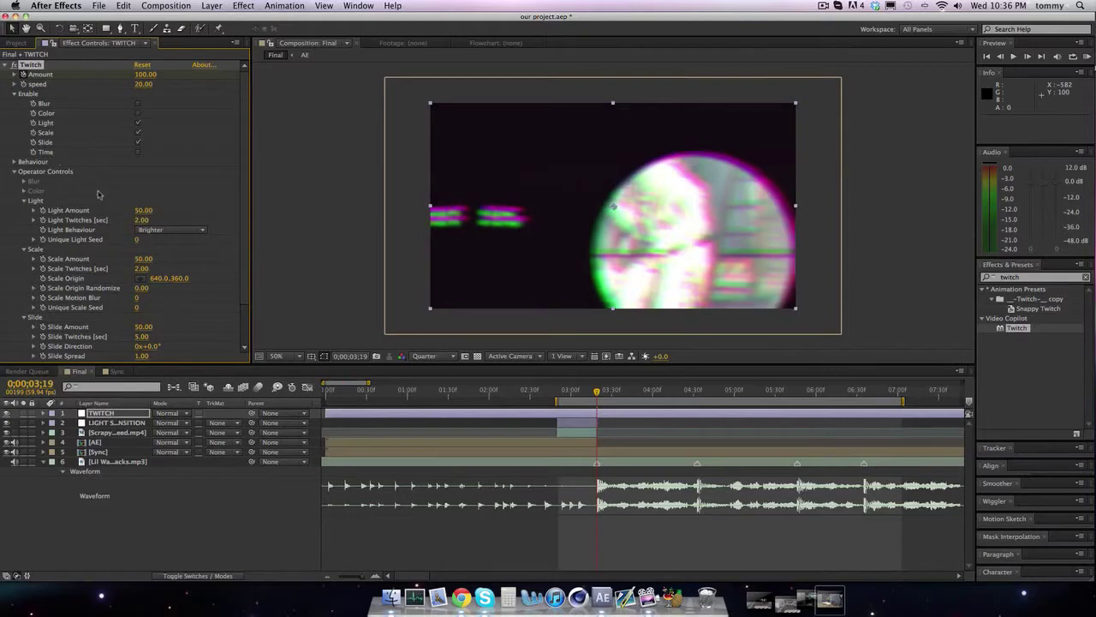
# Start keyframing the amounts and twitches of Light, Scale and Slide, plus Slide Motion Blur, at 0;00;03;19
pyautogui.scroll(-3, 96, 192)
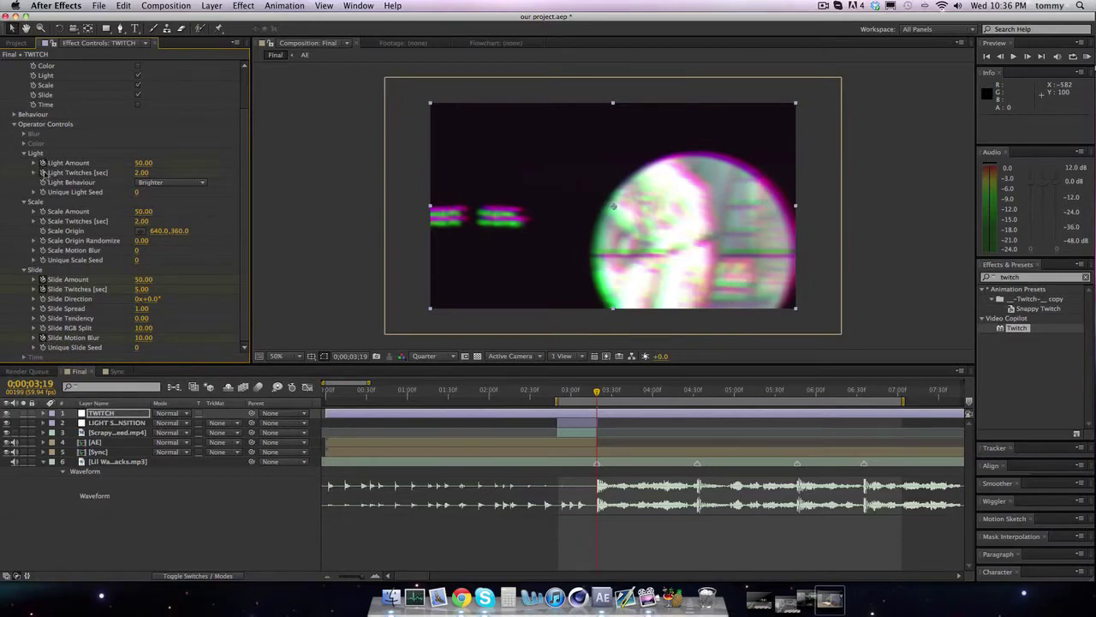
pyautogui.moveTo(141, 289)
pyautogui.mouseDown()
pyautogui.moveTo(135, 283)
pyautogui.moveTo(151, 284)
pyautogui.moveTo(150, 300)
pyautogui.mouseUp()
pyautogui.scroll(3, 144, 341)
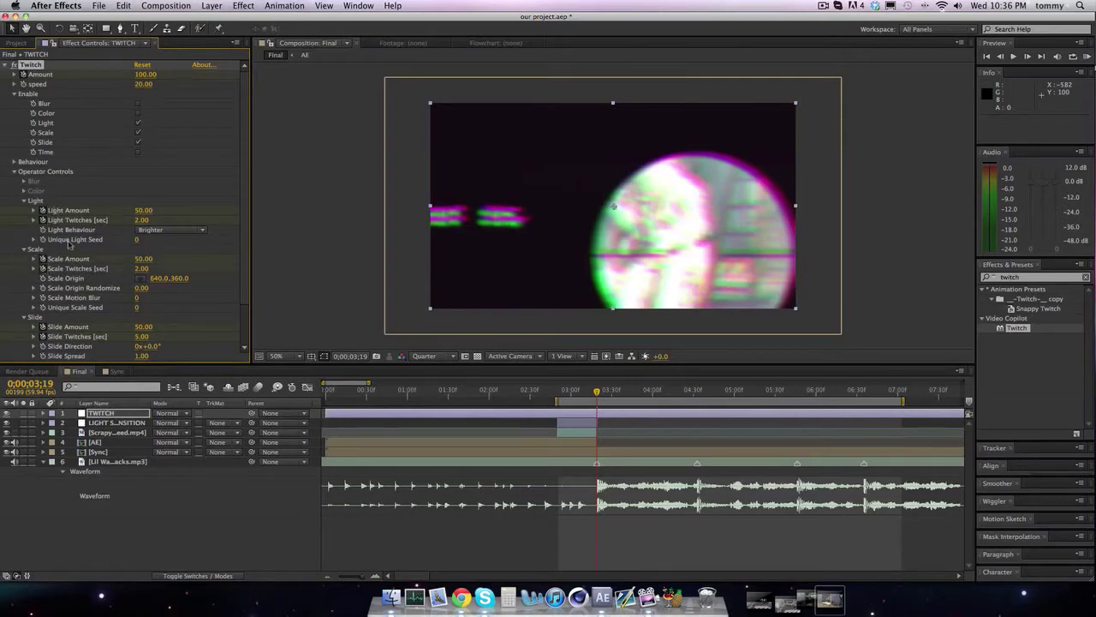
# Set the overall Twitch Amount keyframe at 0;00;03;19 to 40
pyautogui.click(144, 76)
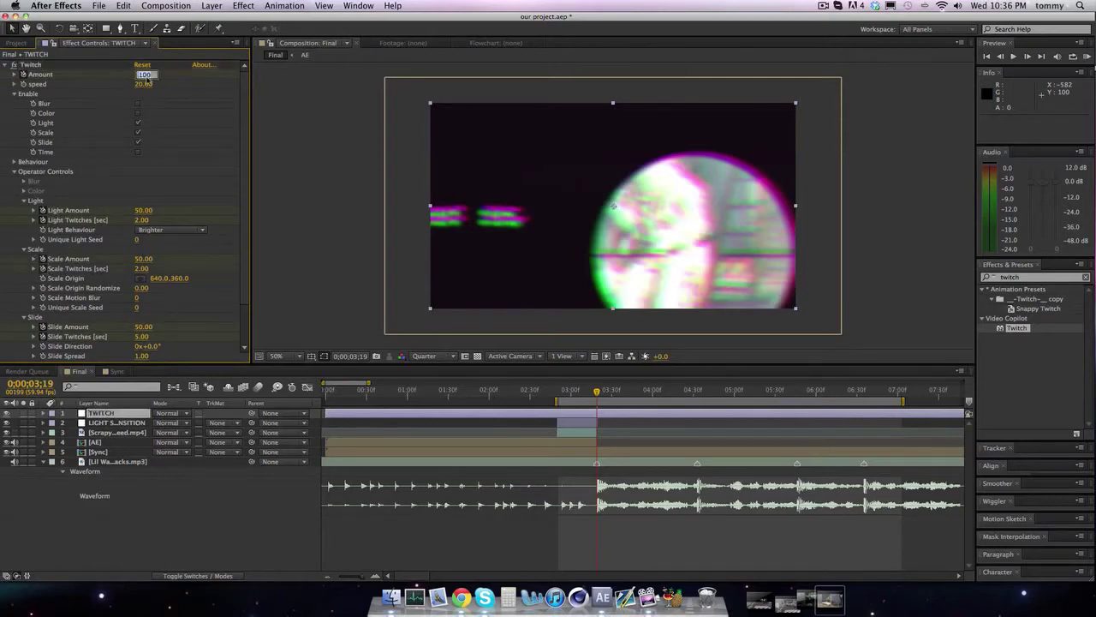
pyautogui.write('40')
pyautogui.press('Return')
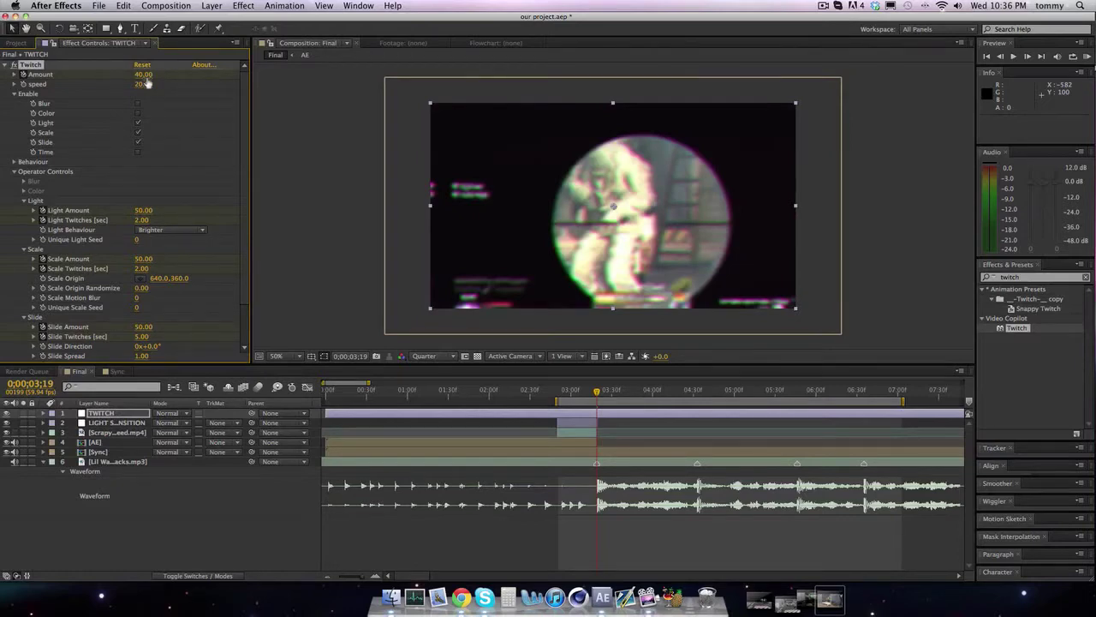
# One frame earlier, at 0;00;03;18, set the overall Amount, the Light, Scale and Slide amounts and twitches, and Slide Motion Blur to 0
pyautogui.press('pageup')
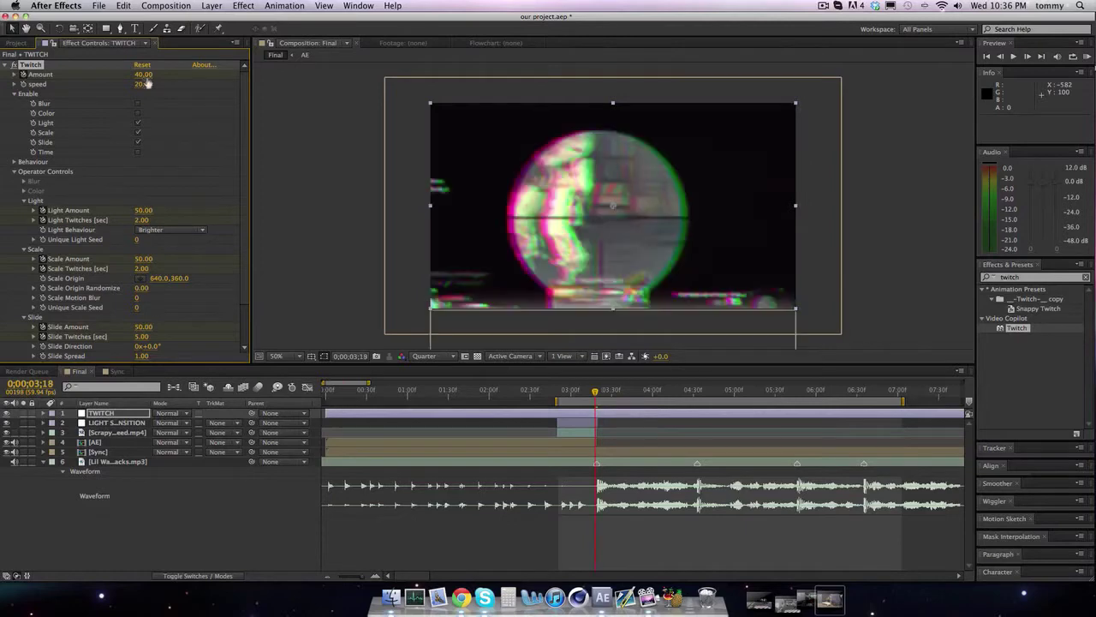
pyautogui.moveTo(85, 67); pyautogui.dragTo(21, 56)
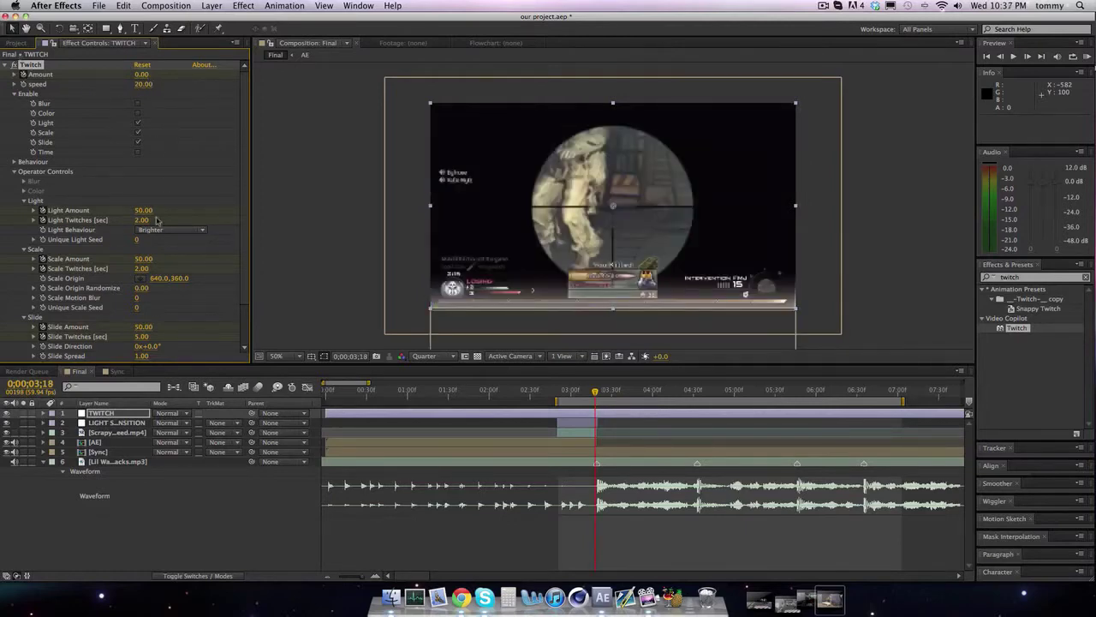
pyautogui.moveTo(142, 210); pyautogui.dragTo(124, 224)
pyautogui.moveTo(155, 270)
pyautogui.mouseDown()
pyautogui.moveTo(142, 261)
pyautogui.moveTo(141, 279)
pyautogui.mouseUp()
pyautogui.moveTo(147, 326); pyautogui.dragTo(135, 342)
pyautogui.scroll(-2, 137, 338)
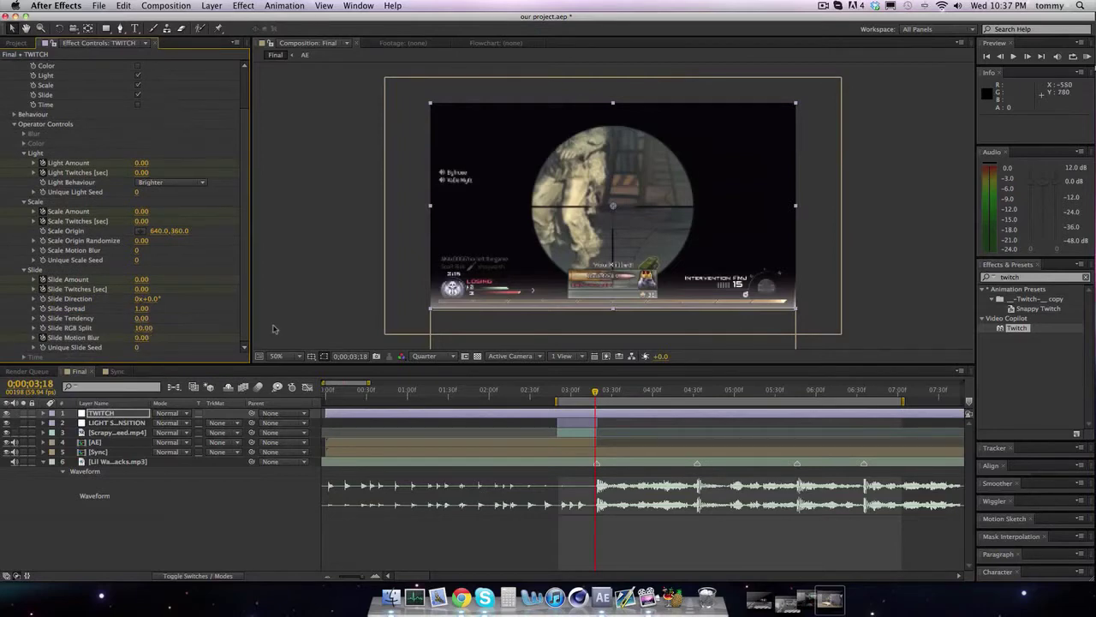
# Copy the zero-value Twitch keyframes from 0;00;03;18 and paste them at 0;00;03;44
pyautogui.press('pagedown')
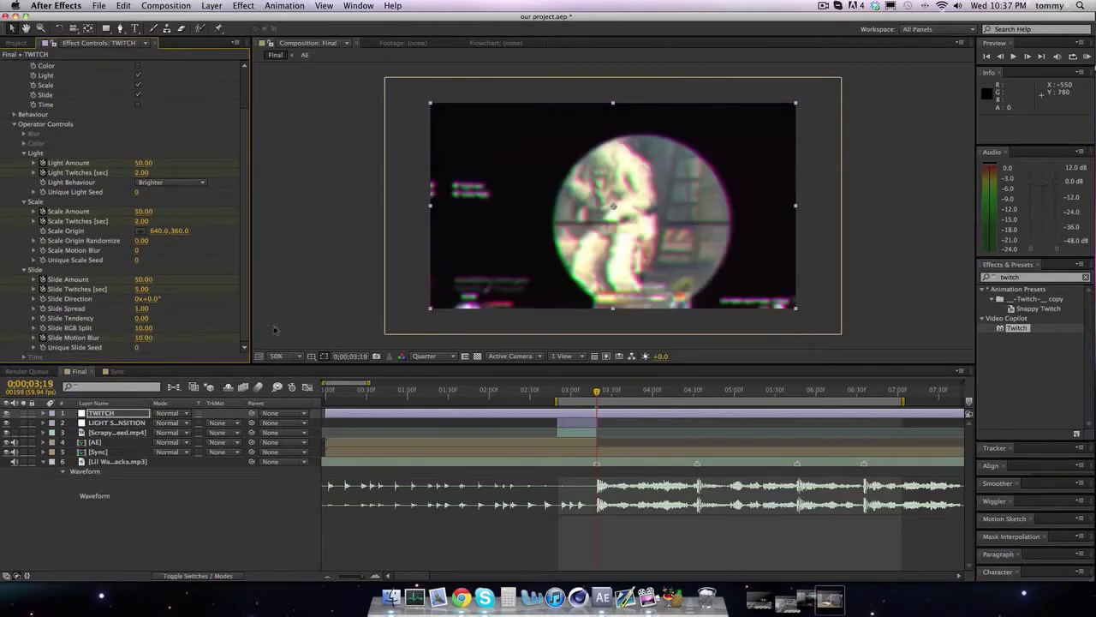
pyautogui.press('space')
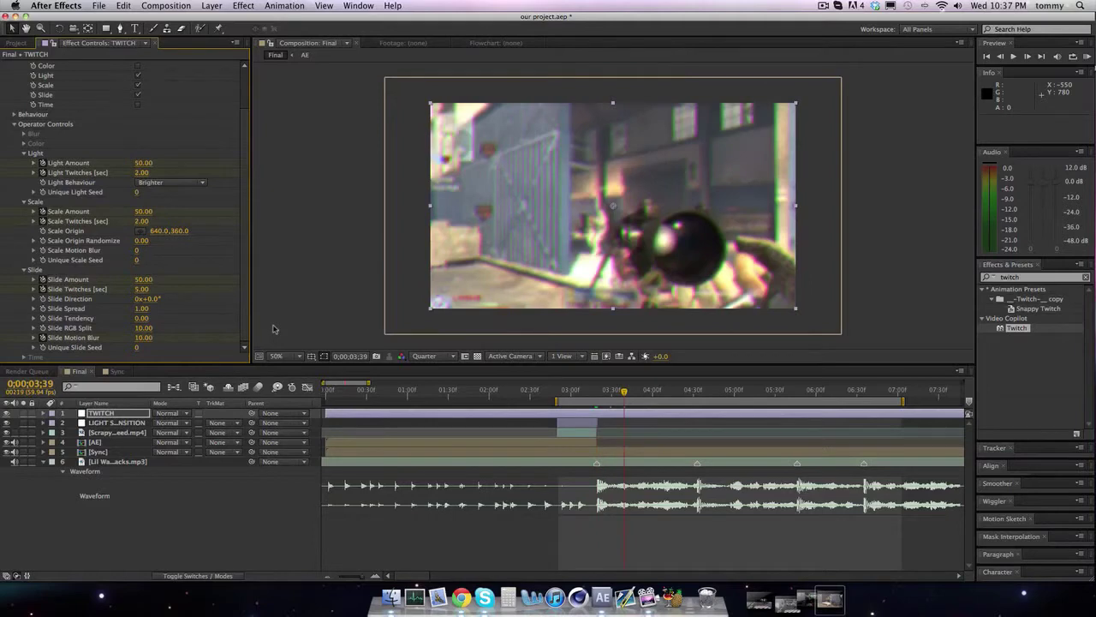
pyautogui.press('u')
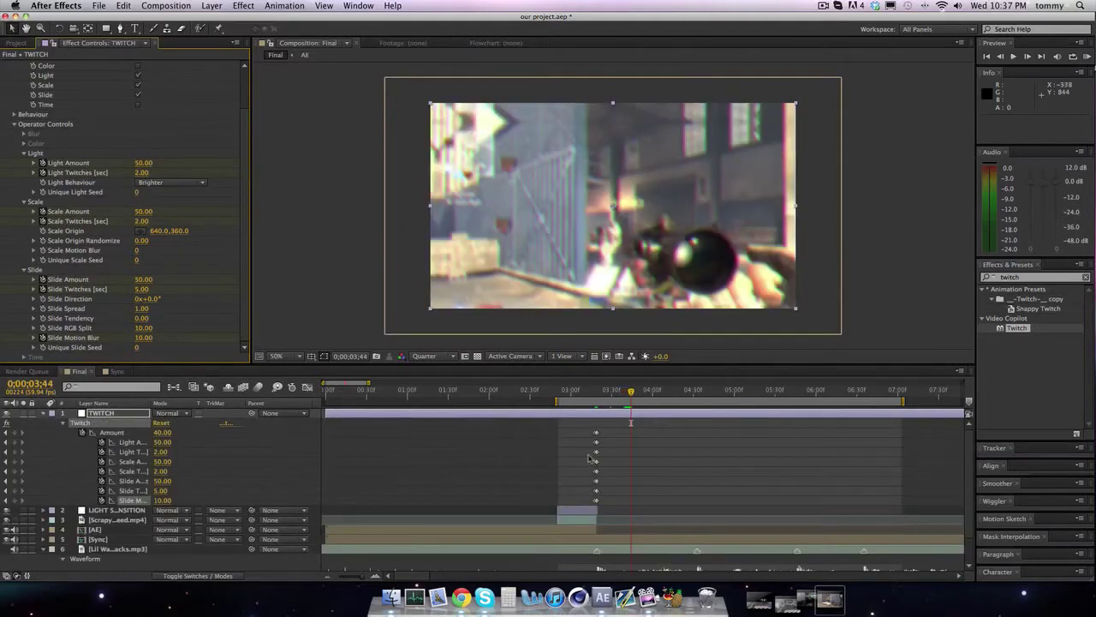
pyautogui.moveTo(584, 428); pyautogui.dragTo(597, 511)
pyautogui.press('super+c')
pyautogui.press('super+v')
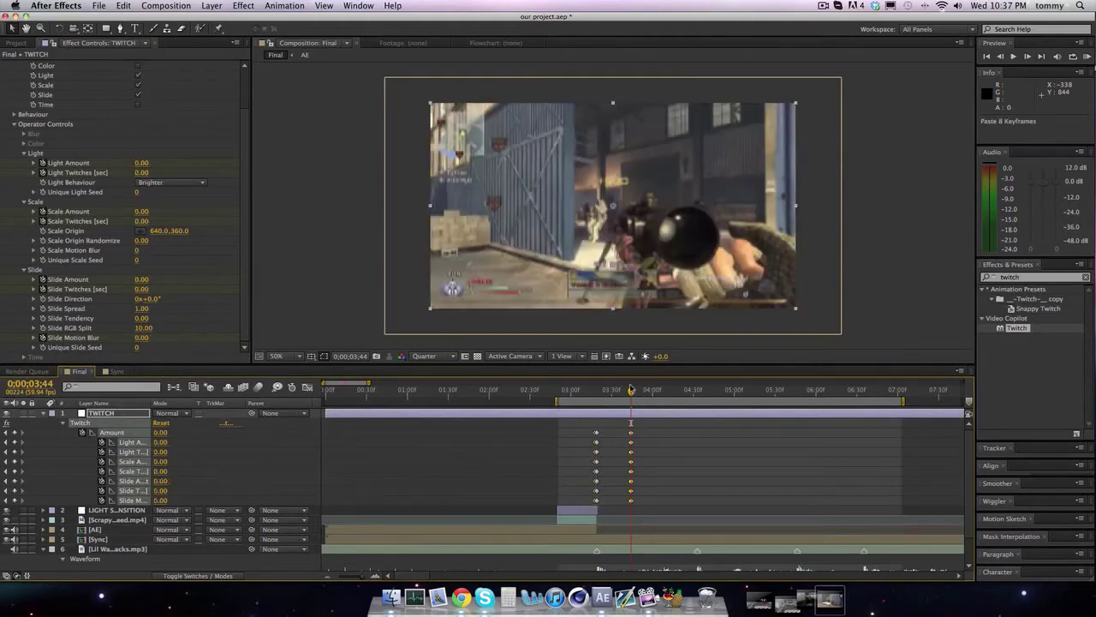
# Apply Easy Ease to all of the TWITCH layer's keyframes
pyautogui.moveTo(646, 428); pyautogui.dragTo(563, 512)
pyautogui.rightClick(595, 505)
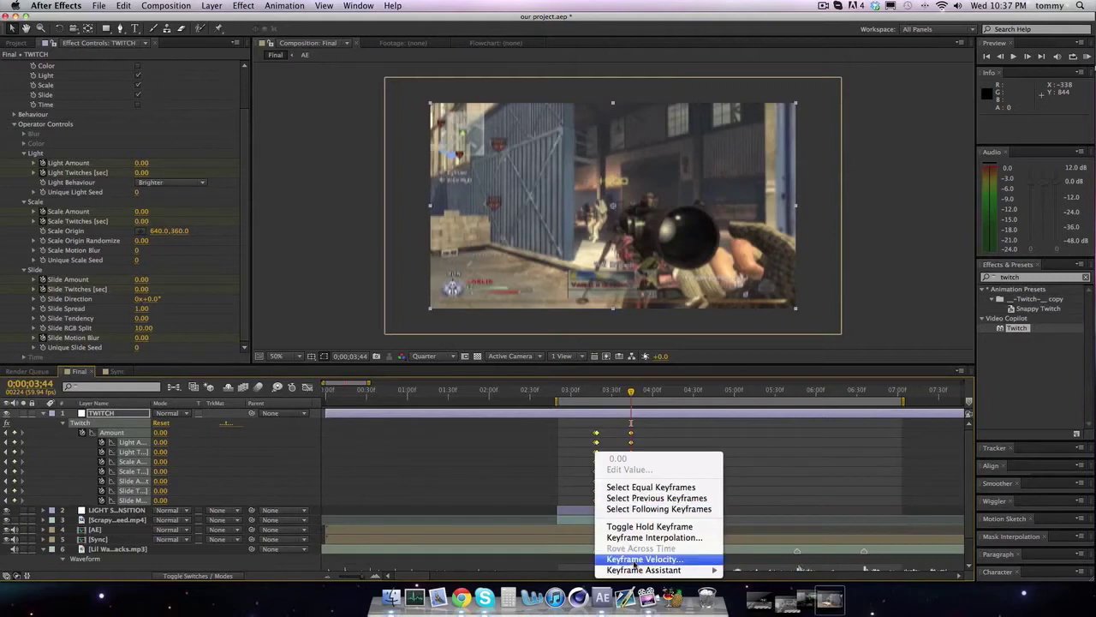
pyautogui.moveTo(677, 569)
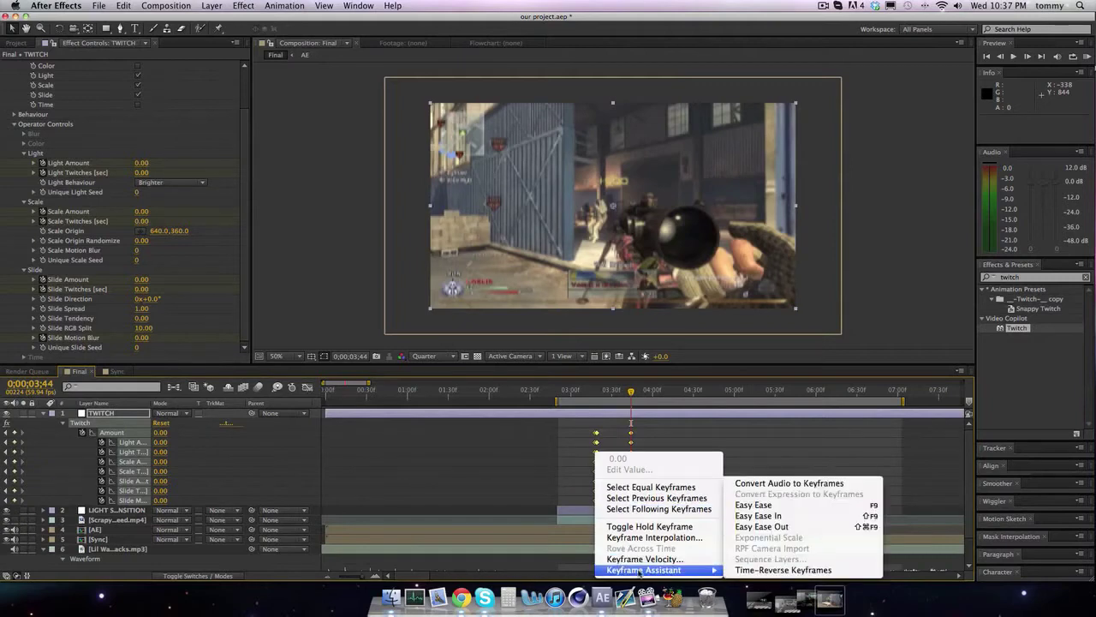
pyautogui.click(788, 509)
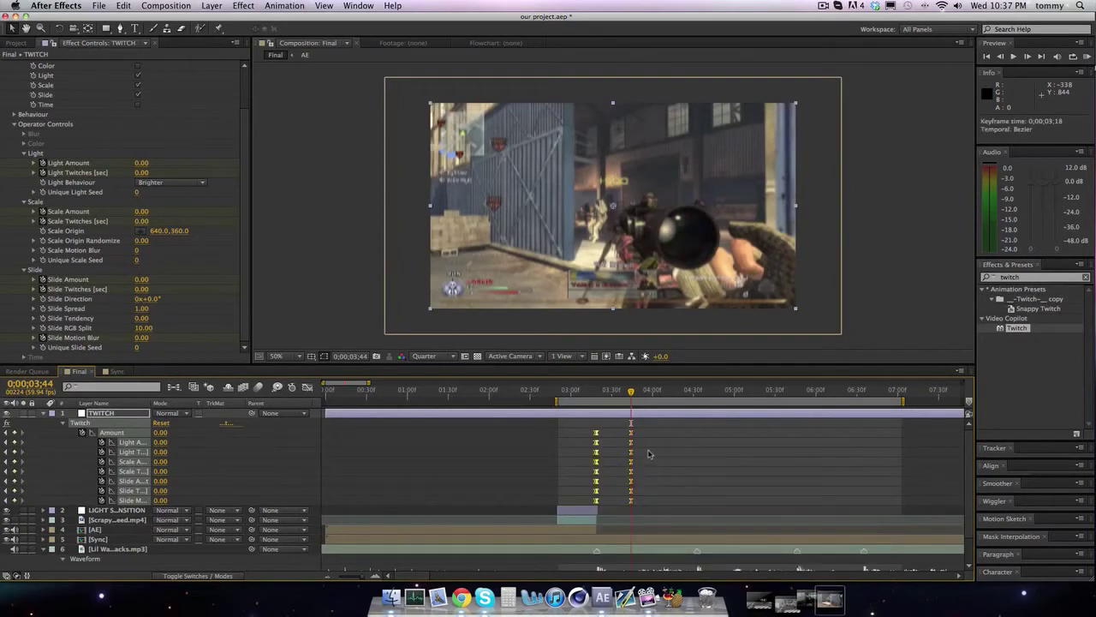
# Copy all the eased Twitch keyframes and paste them at the music track's second beat marker, then preview the frame at 0;00;04;35
pyautogui.press('super+c')
pyautogui.click(694, 392)
pyautogui.press('super+v')
pyautogui.moveTo(698, 392); pyautogui.dragTo(700, 393)
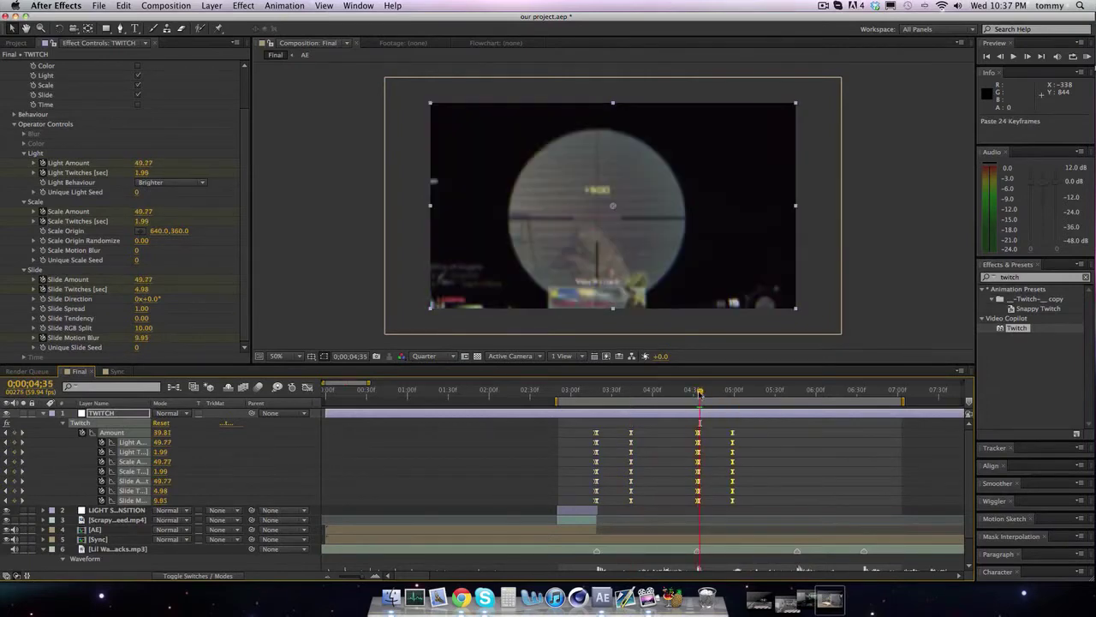
# Paste the eased Twitch keyframes at the music track's third and fourth beat markers, then collapse the TWITCH layer's properties
pyautogui.moveTo(777, 392)
pyautogui.mouseDown()
pyautogui.moveTo(814, 390)
pyautogui.moveTo(798, 389)
pyautogui.mouseUp()
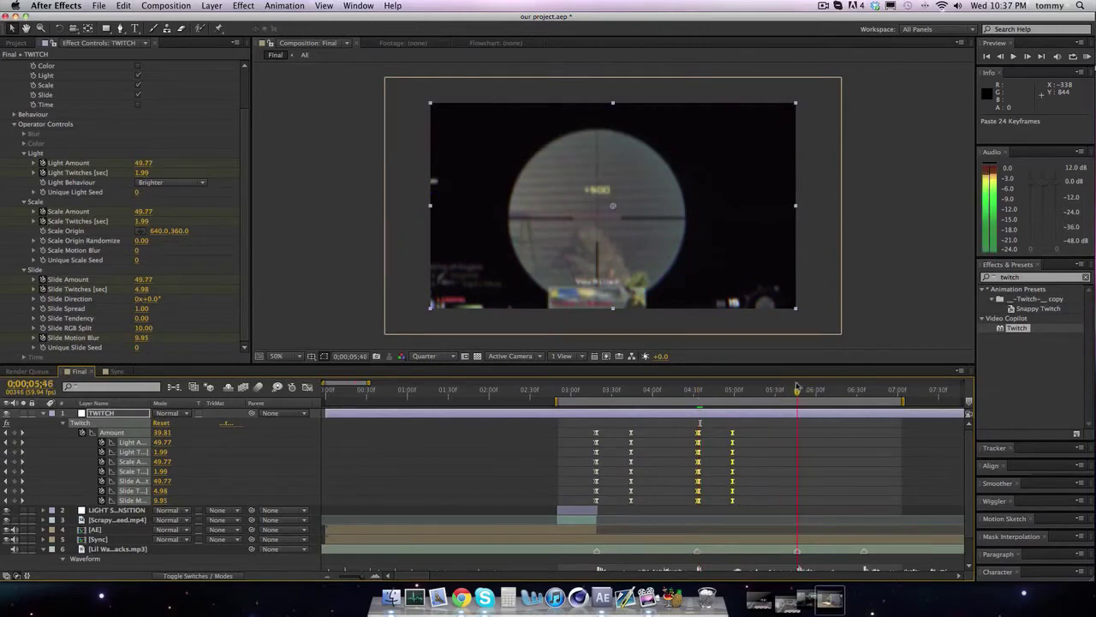
pyautogui.press('super+v')
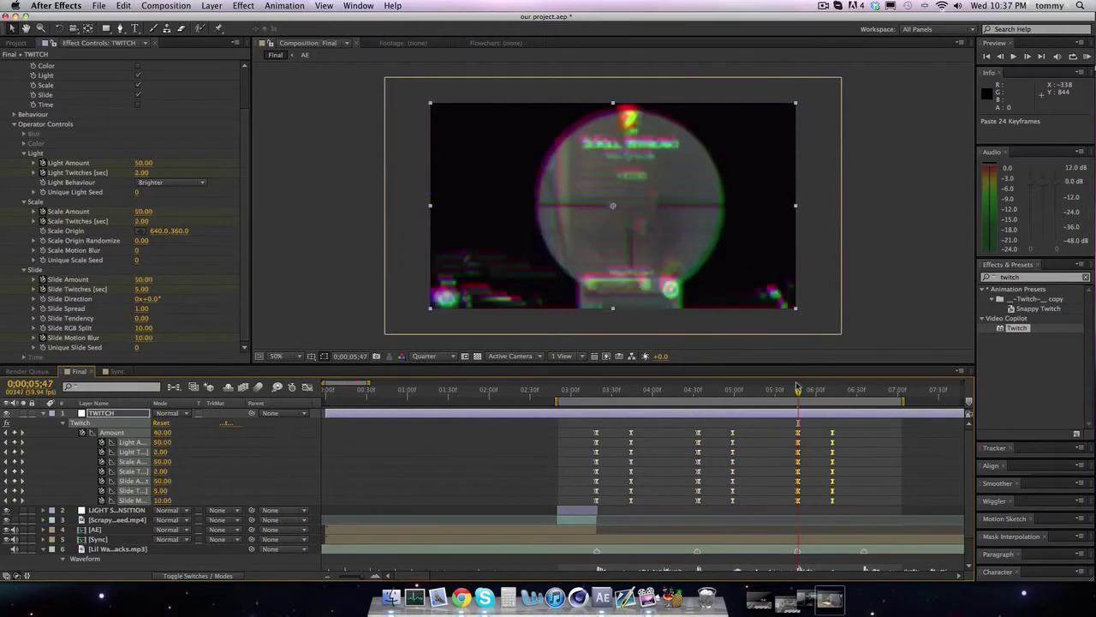
pyautogui.press('pagedown')
pyautogui.press('pagedown')
pyautogui.moveTo(856, 392); pyautogui.dragTo(865, 391)
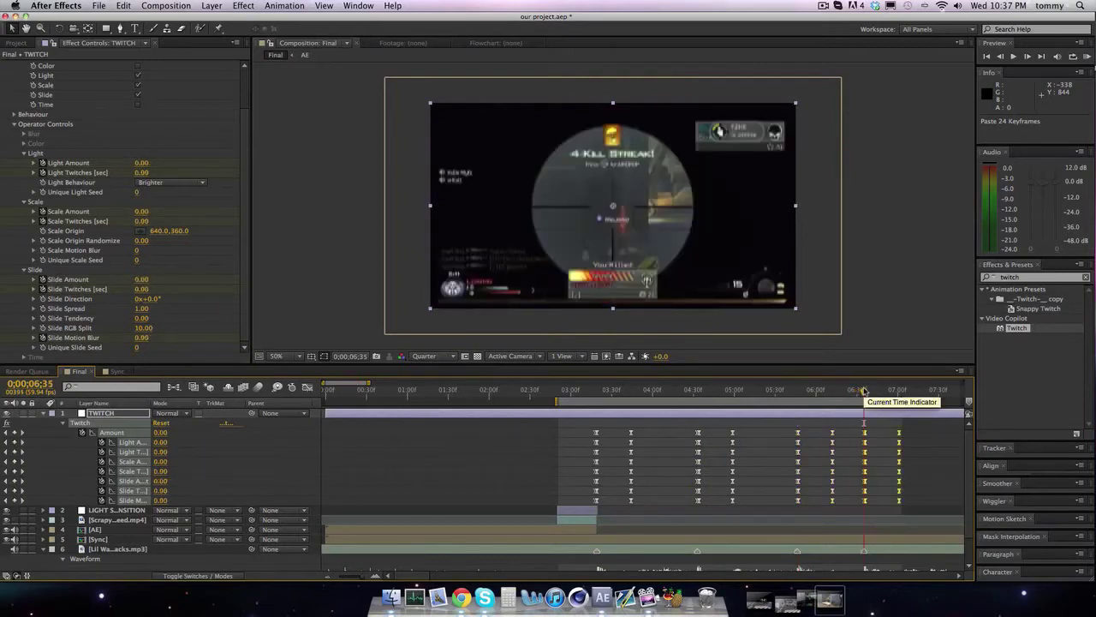
pyautogui.moveTo(864, 391); pyautogui.dragTo(615, 382)
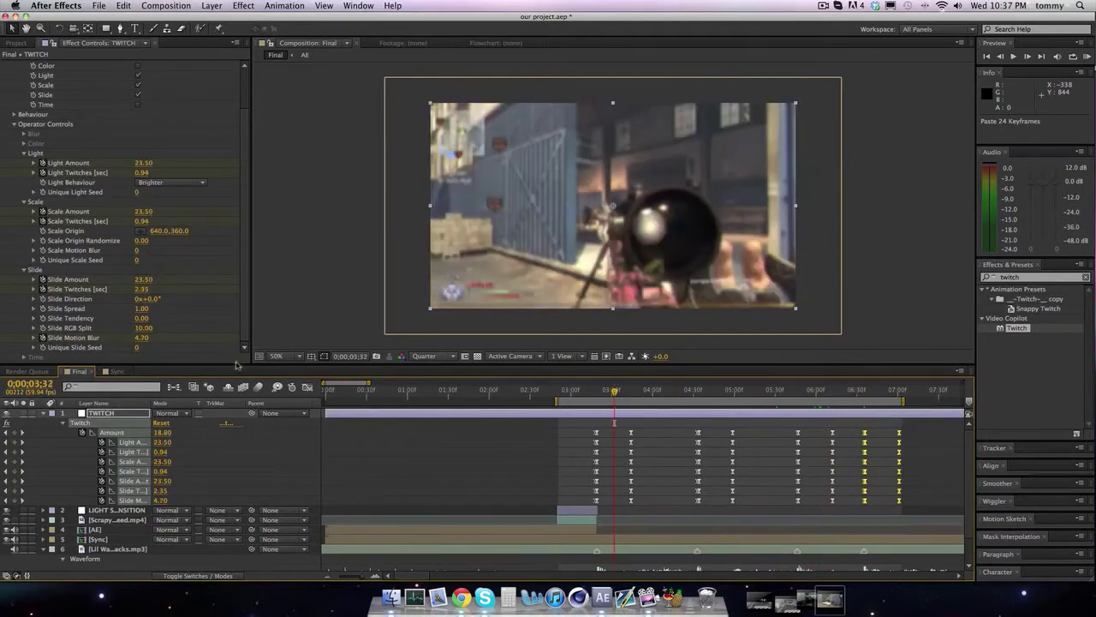
pyautogui.click(43, 417)
pyautogui.click(42, 414)
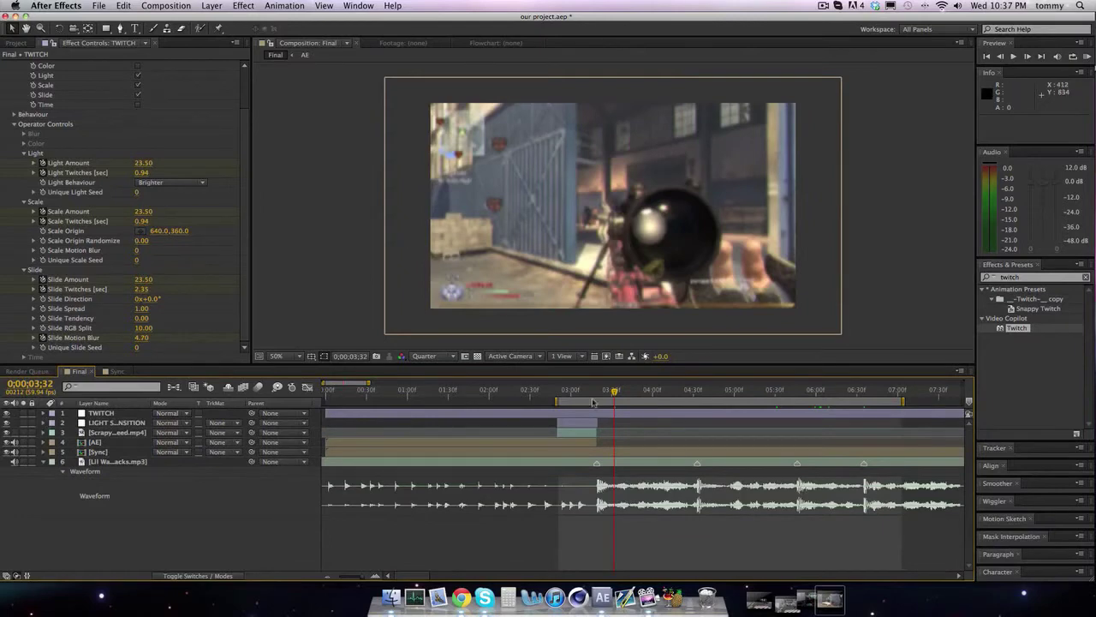
# Add a new adjustment layer above the TWITCH layer and rename it RADIAL BLUR
pyautogui.click(554, 414)
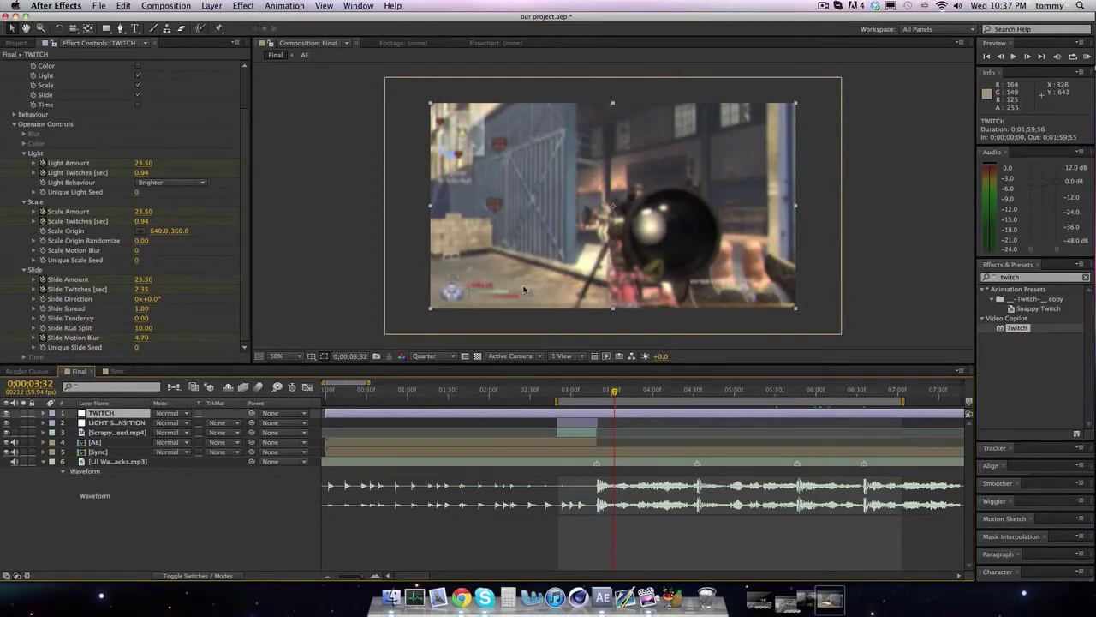
pyautogui.click(244, 6)
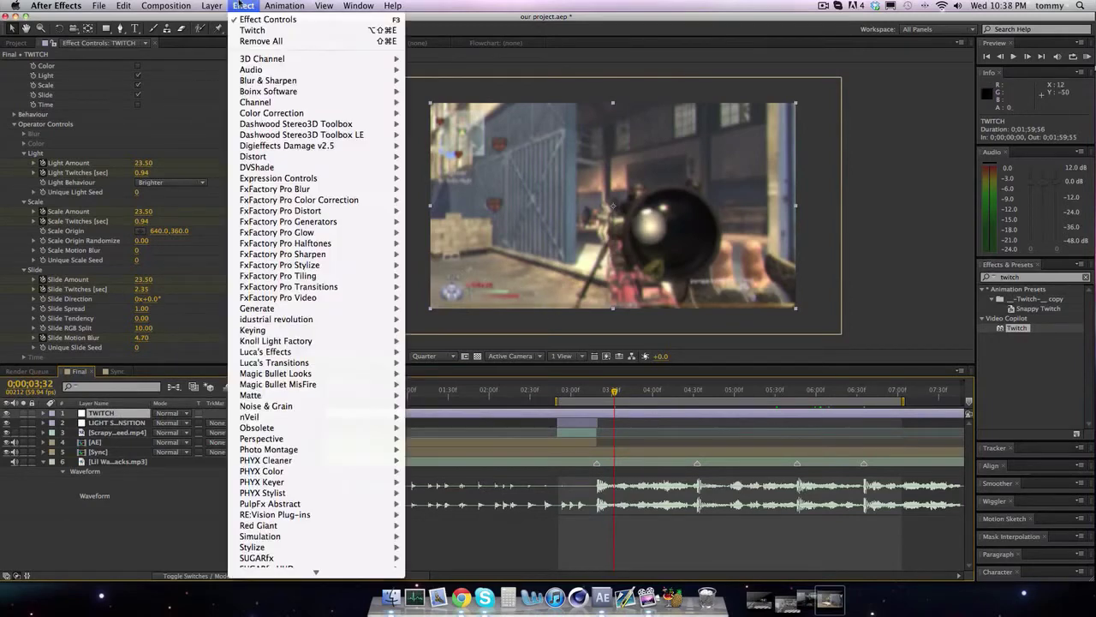
pyautogui.moveTo(212, 6)
pyautogui.click(380, 90)
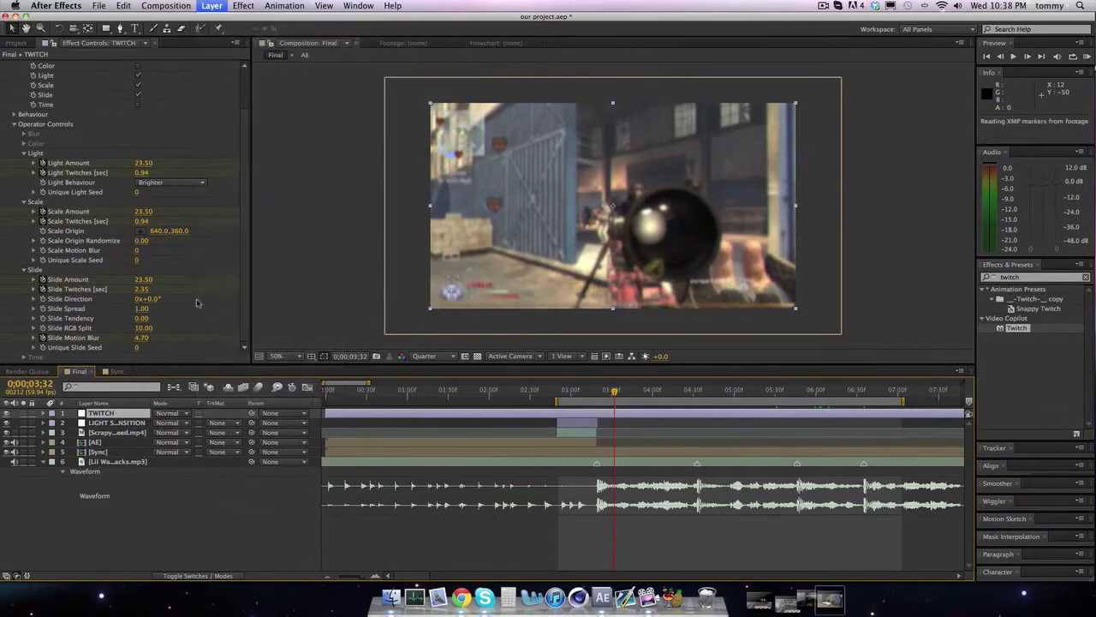
pyautogui.rightClick(117, 412)
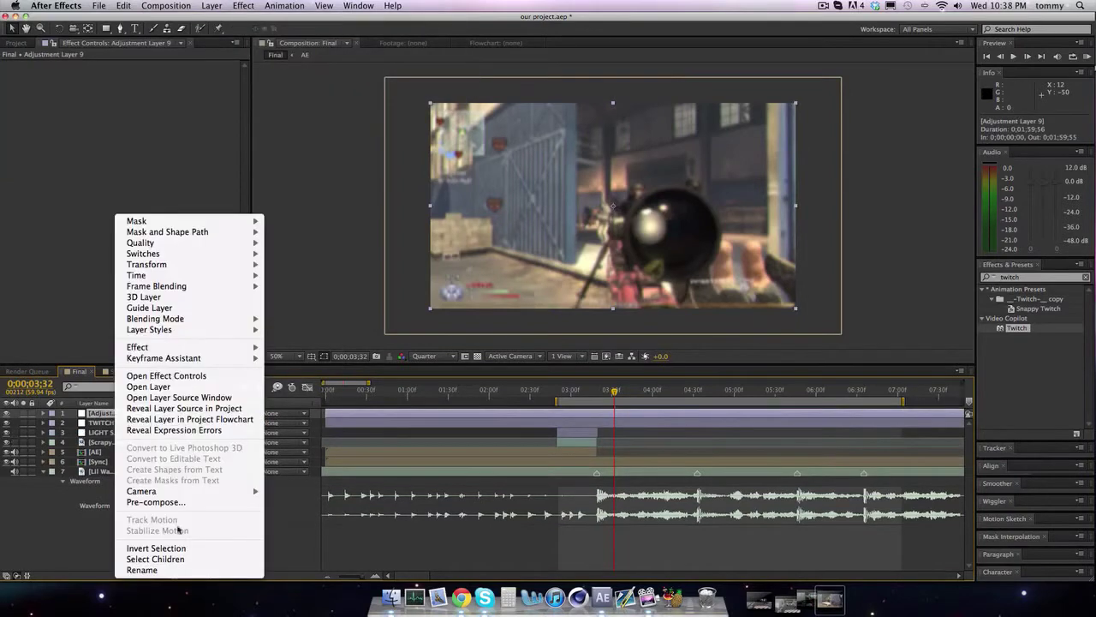
pyautogui.click(142, 569)
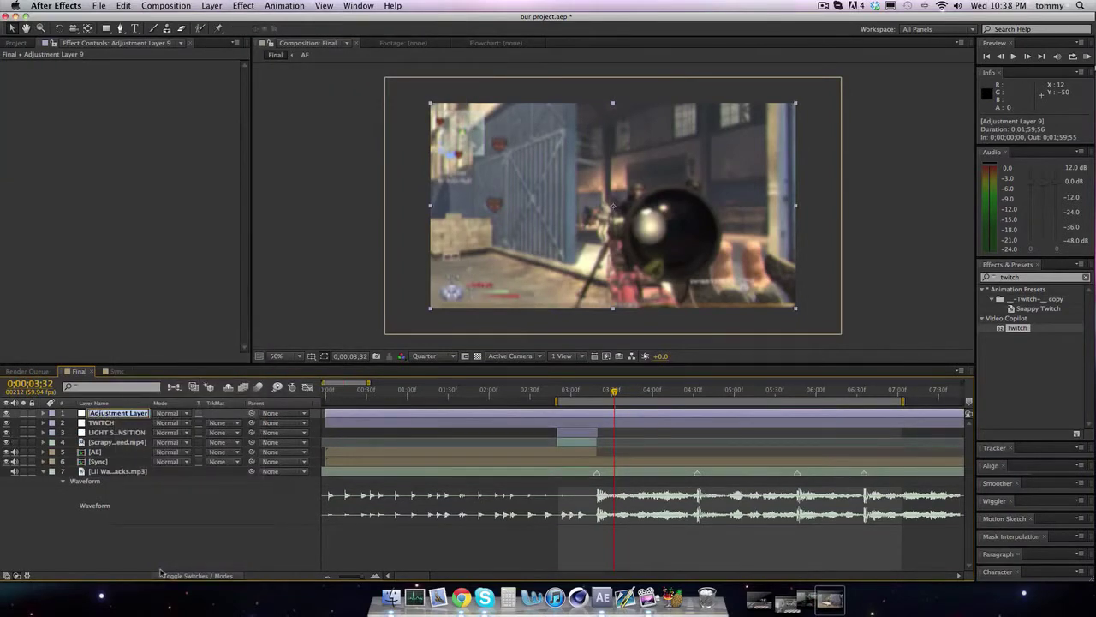
pyautogui.write('RADIAL BLUR')
pyautogui.click(176, 342)
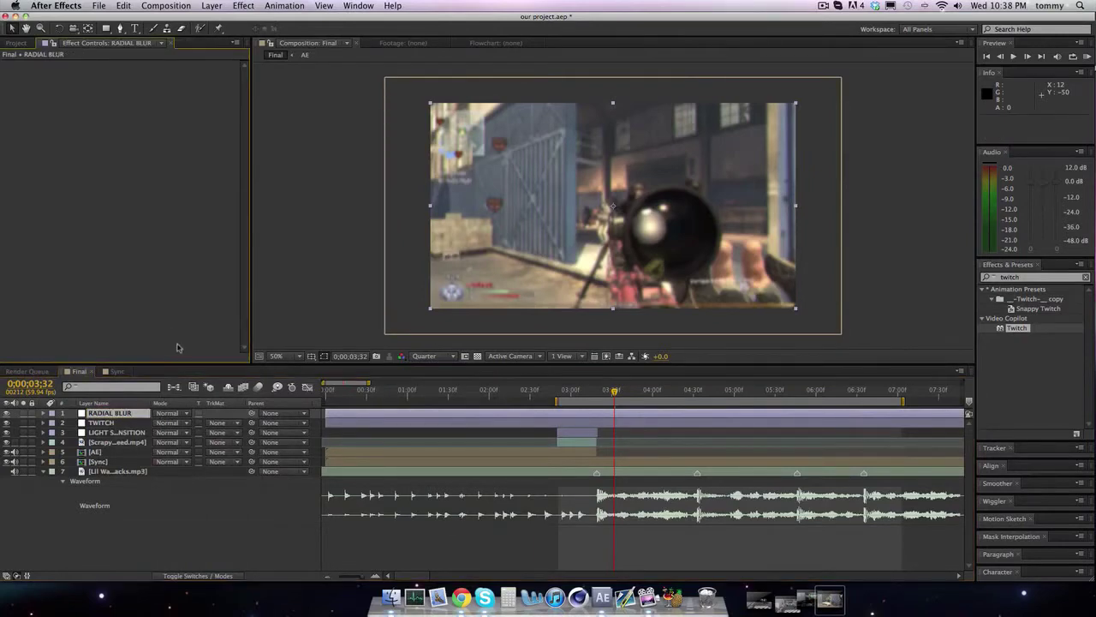
# Apply the CC Radial Blur effect to the RADIAL BLUR layer
pyautogui.click(247, 5)
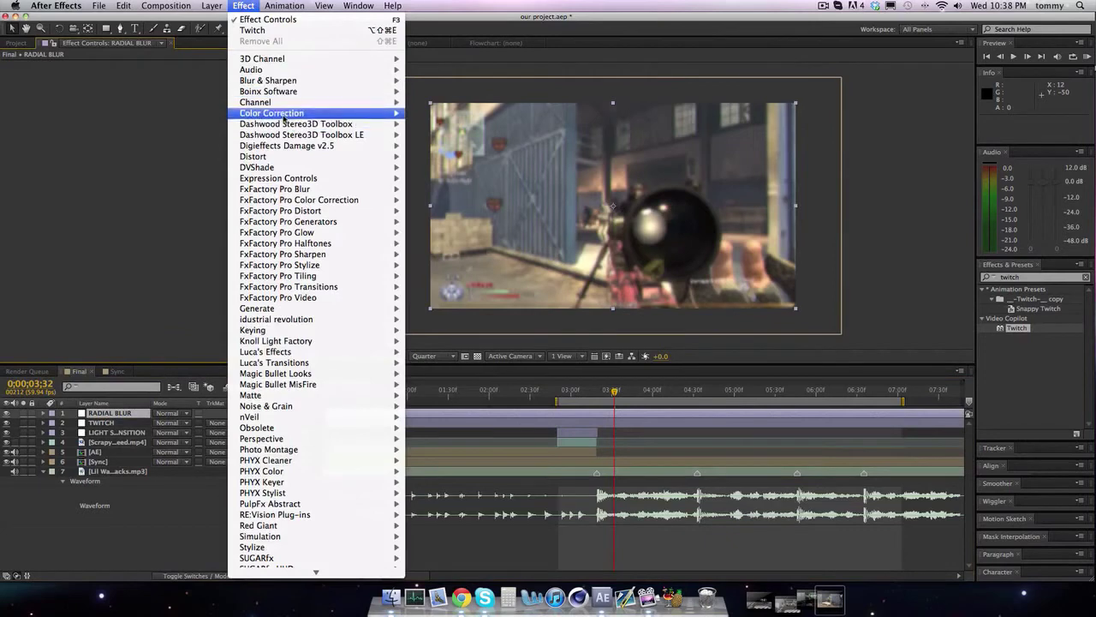
pyautogui.moveTo(276, 94)
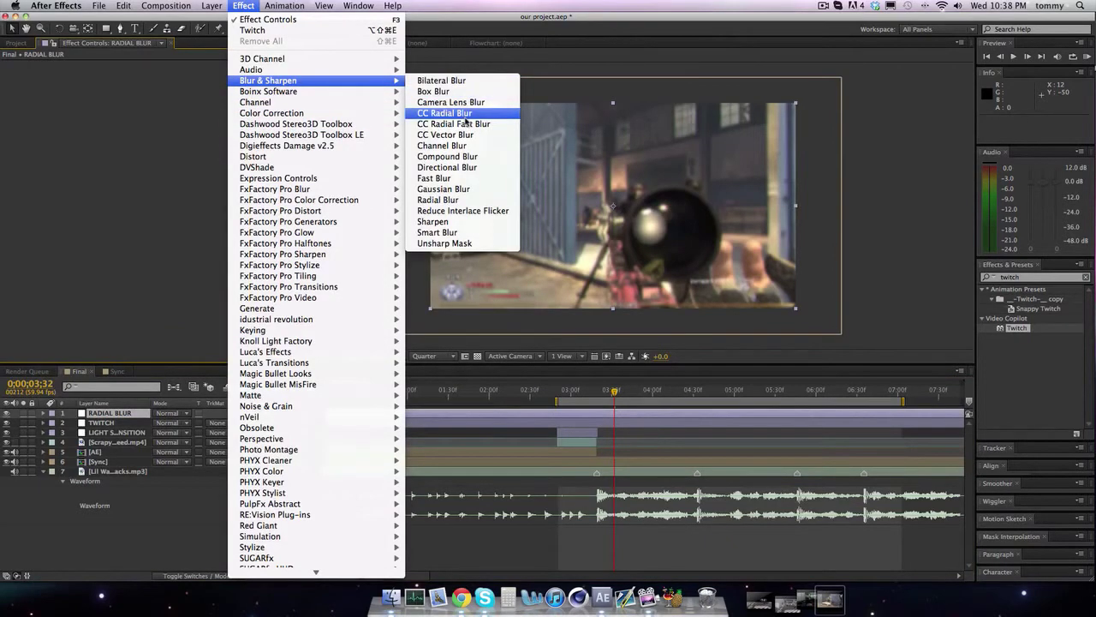
pyautogui.click(464, 116)
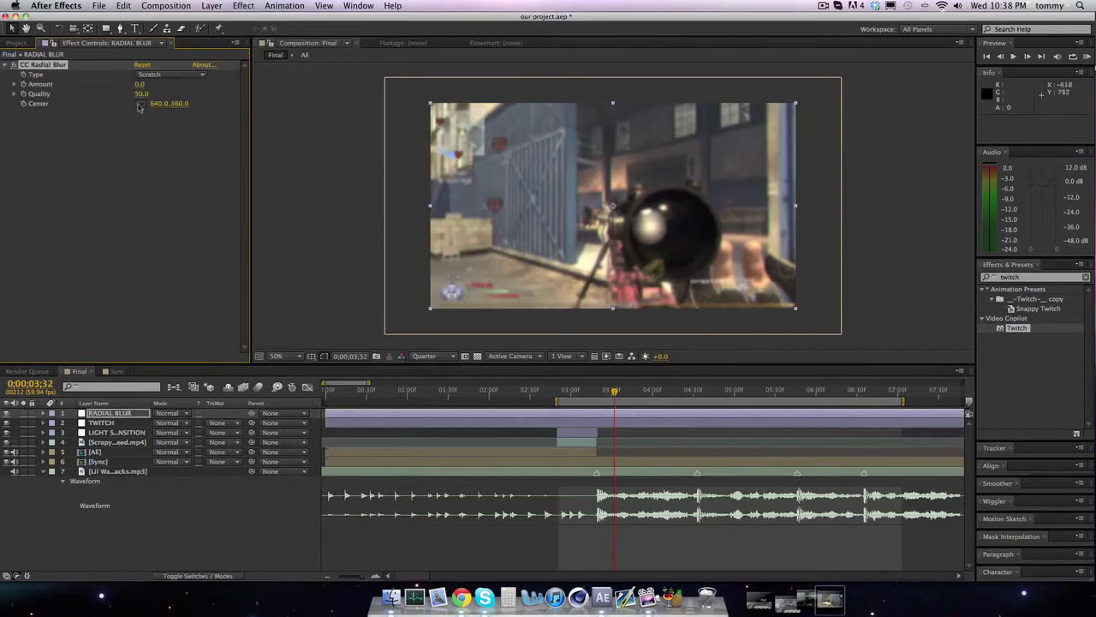
pyautogui.click(140, 85)
pyautogui.click(73, 205)
# Reveal the TWITCH layer's keyframes and, at its first keyframe at 0;00;03;18, start keyframing the CC Radial Blur Amount at 0
pyautogui.click(119, 423)
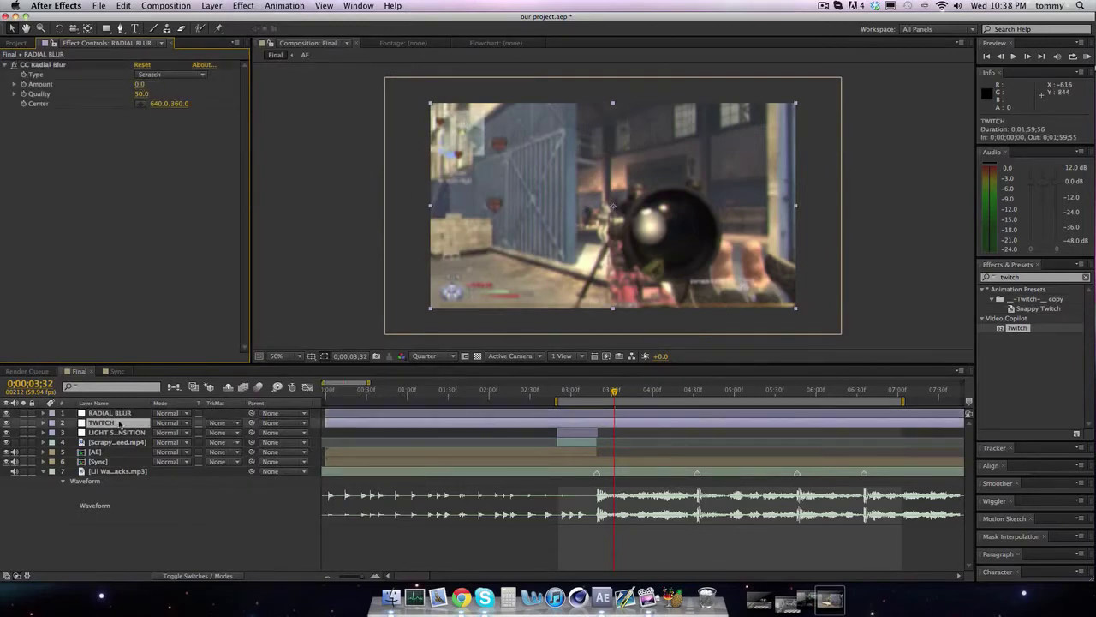
pyautogui.press('u')
pyautogui.click(7, 442)
pyautogui.click(7, 442)
pyautogui.click(109, 413)
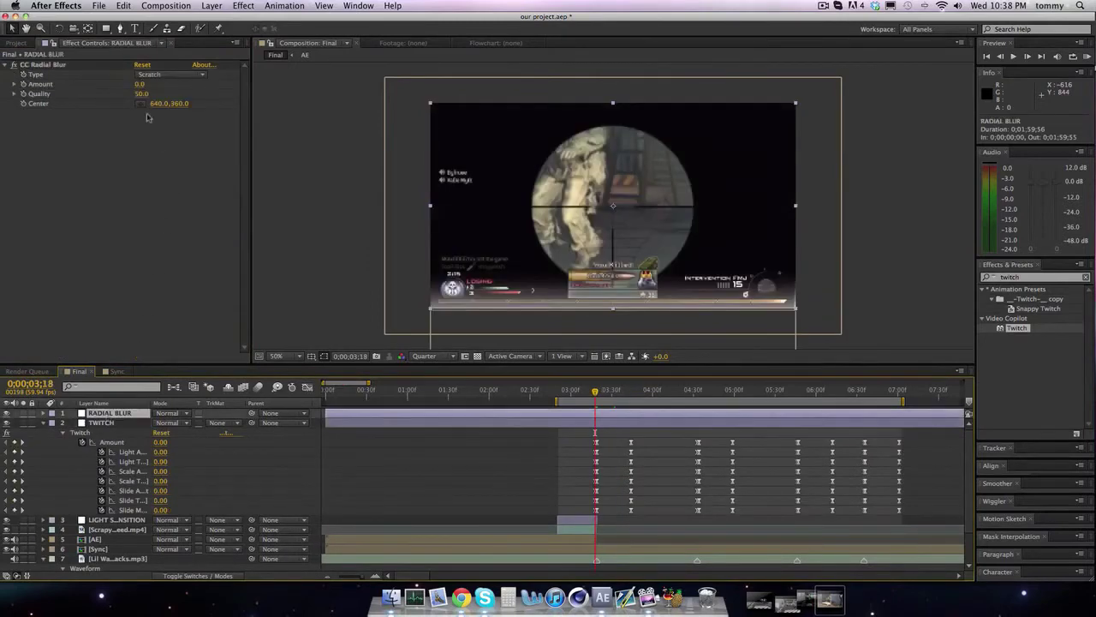
pyautogui.click(28, 88)
# One frame further on, at 0;00;03;19, set the CC Radial Blur Amount to 12
pyautogui.press('pagedown')
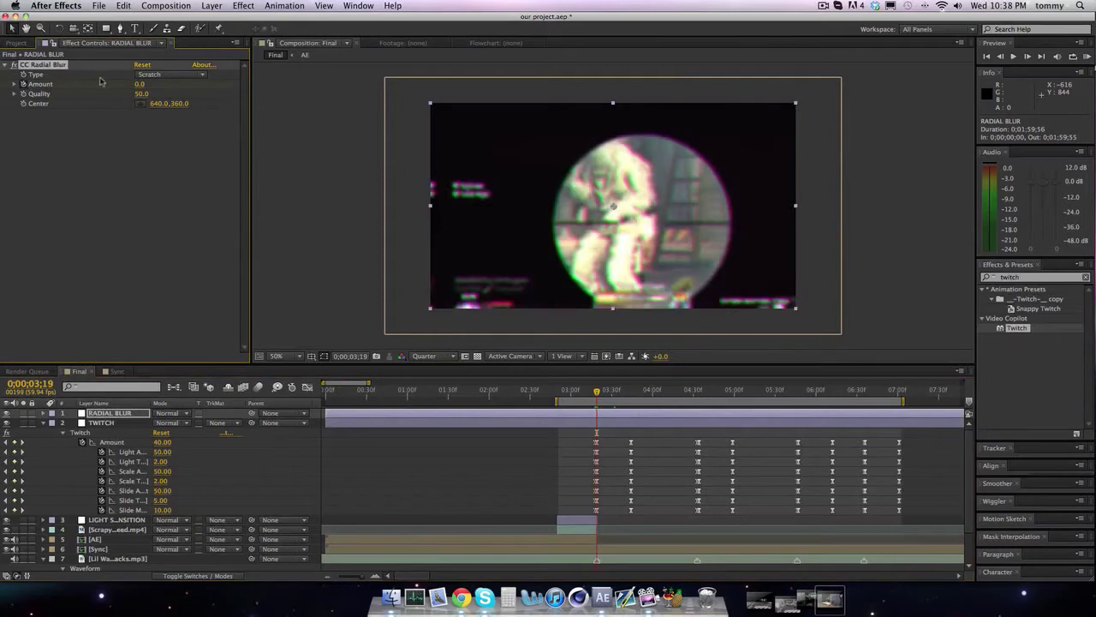
pyautogui.click(139, 85)
pyautogui.write('10')
pyautogui.press('Return')
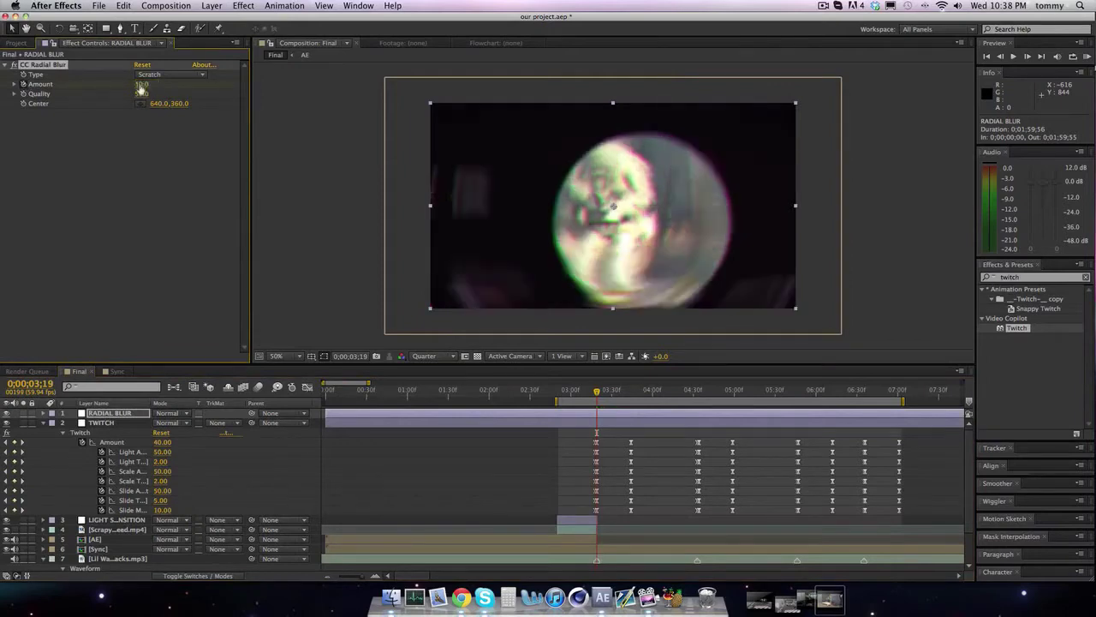
pyautogui.click(140, 84)
pyautogui.write('12')
pyautogui.press('Return')
# Move on to 0;00;03;39 and set the CC Radial Blur Amount to 0
pyautogui.press('space')
pyautogui.click(141, 85)
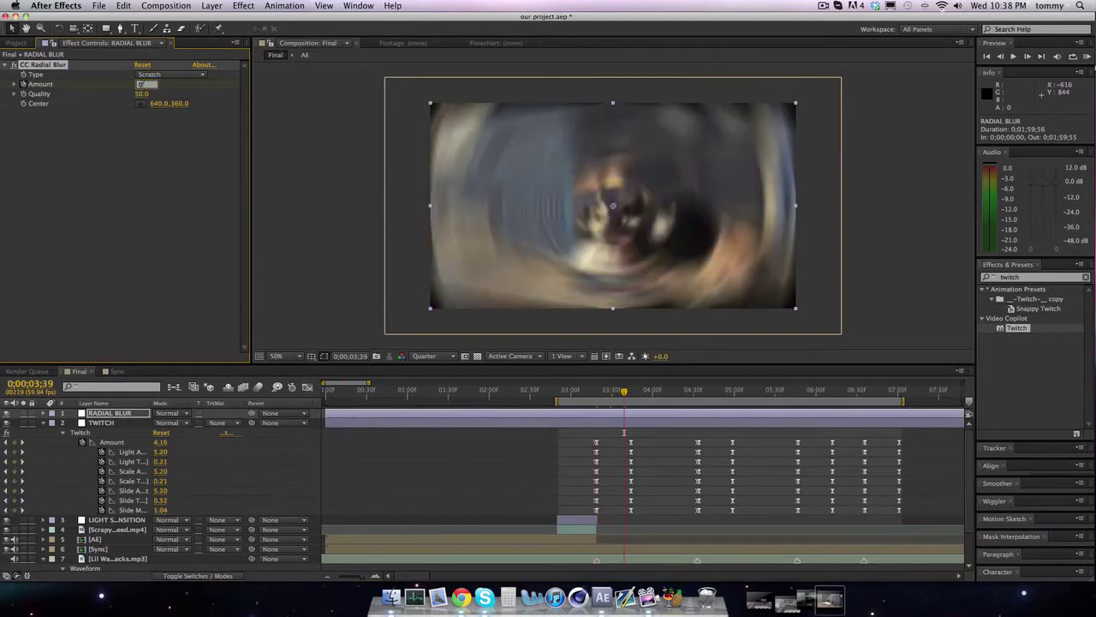
pyautogui.write('0')
pyautogui.press('Return')
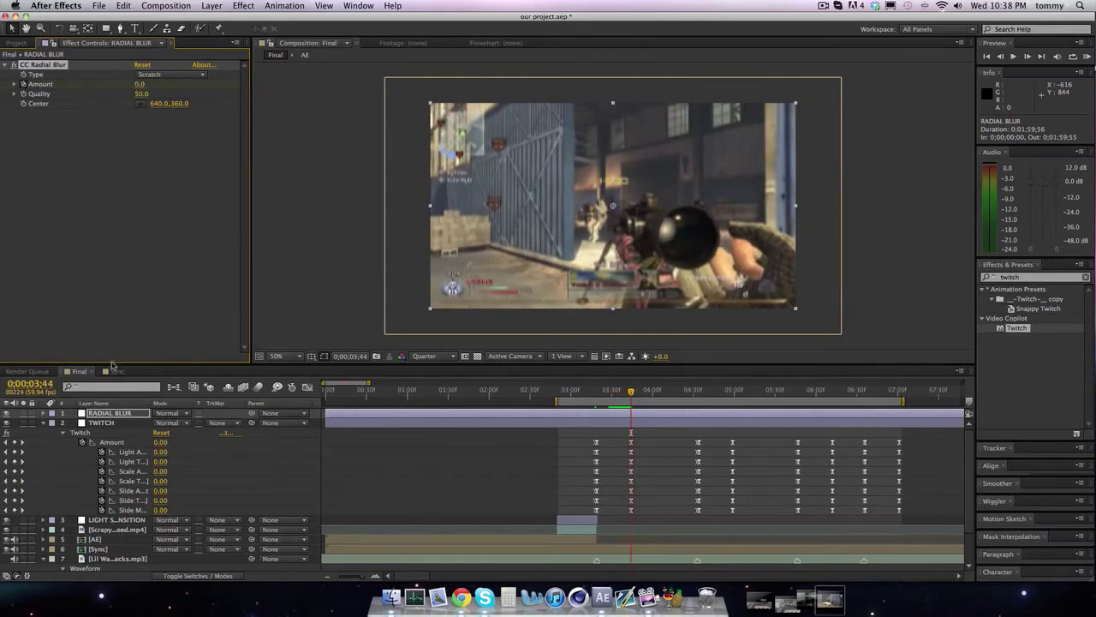
# Copy the three CC Radial Blur Amount keyframes and paste them at the music track's second, third and fourth beat markers
pyautogui.press('u')
pyautogui.moveTo(555, 416); pyautogui.dragTo(644, 439)
pyautogui.press('super+c')
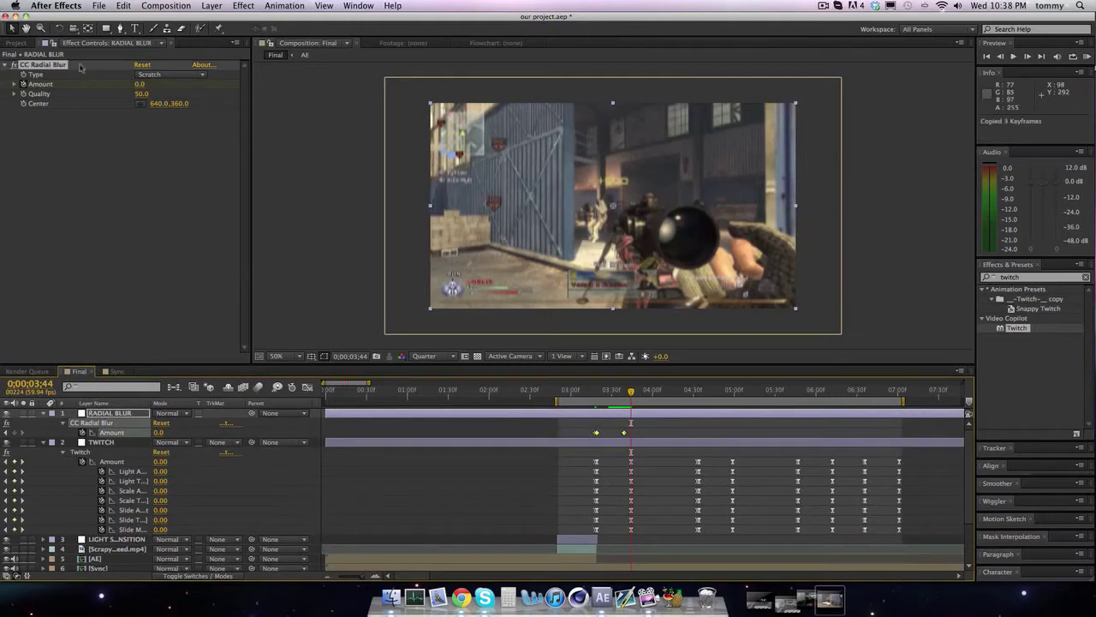
pyautogui.moveTo(676, 392); pyautogui.dragTo(698, 392)
pyautogui.press('super+v')
pyautogui.moveTo(768, 391); pyautogui.dragTo(863, 392)
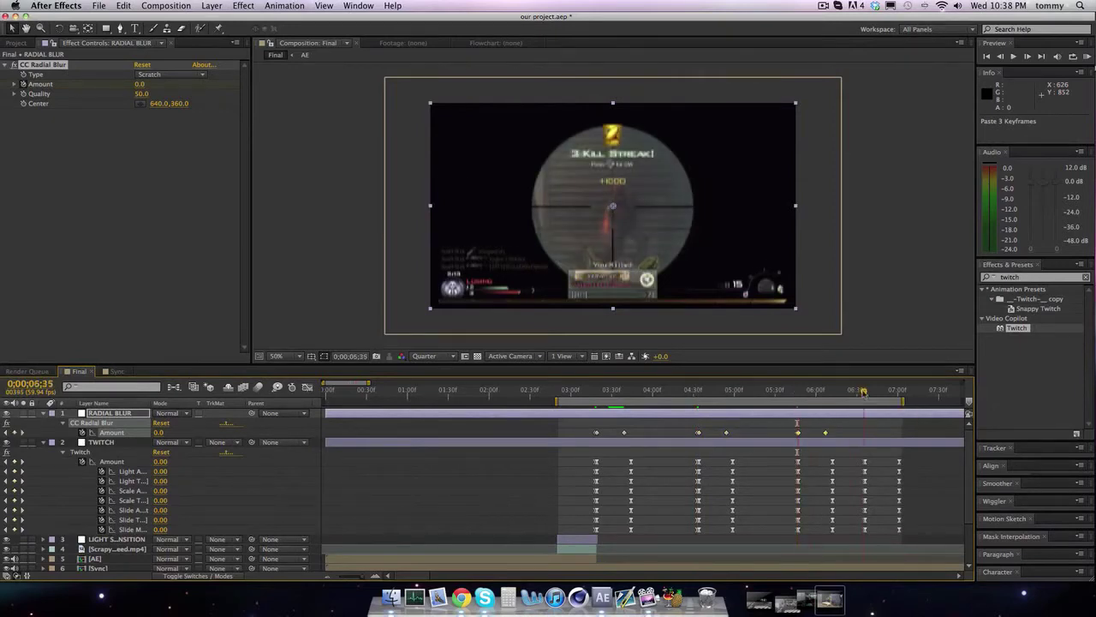
# Apply Easy Ease to all of the CC Radial Blur Amount keyframes, then collapse the RADIAL BLUR and TWITCH layers' properties
pyautogui.moveTo(903, 436); pyautogui.dragTo(595, 435)
pyautogui.rightClick(597, 434)
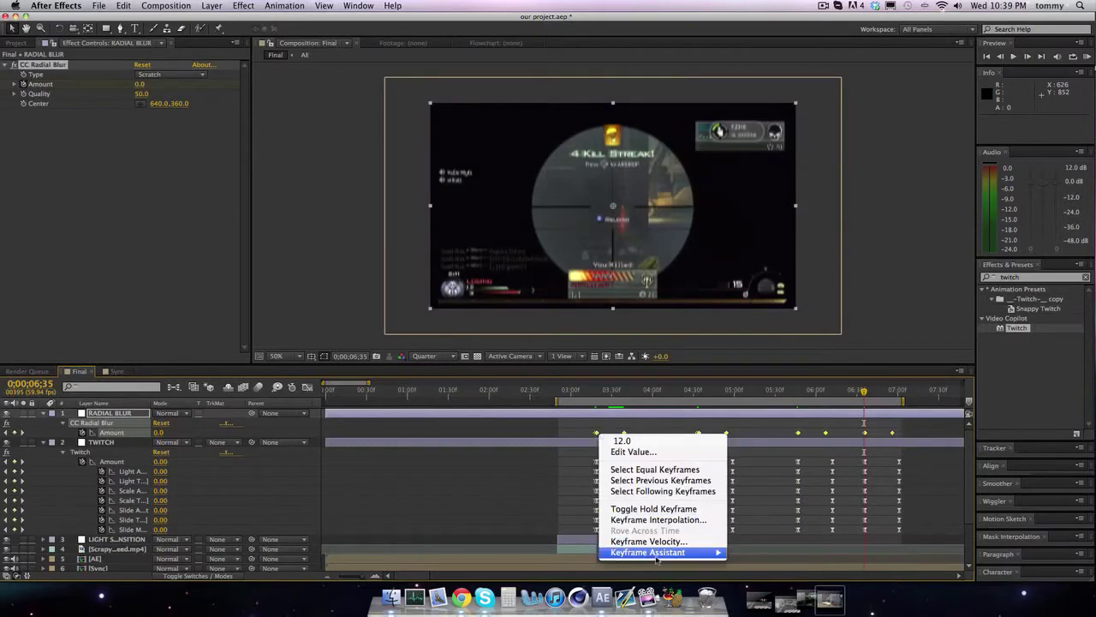
pyautogui.moveTo(658, 552)
pyautogui.click(777, 507)
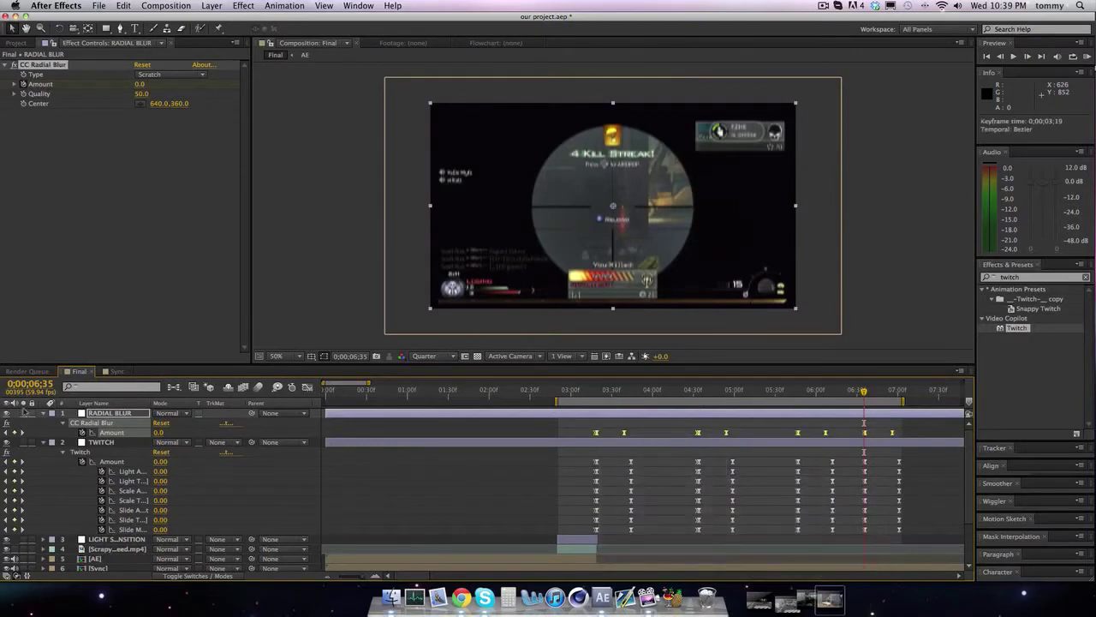
pyautogui.click(43, 413)
pyautogui.click(43, 422)
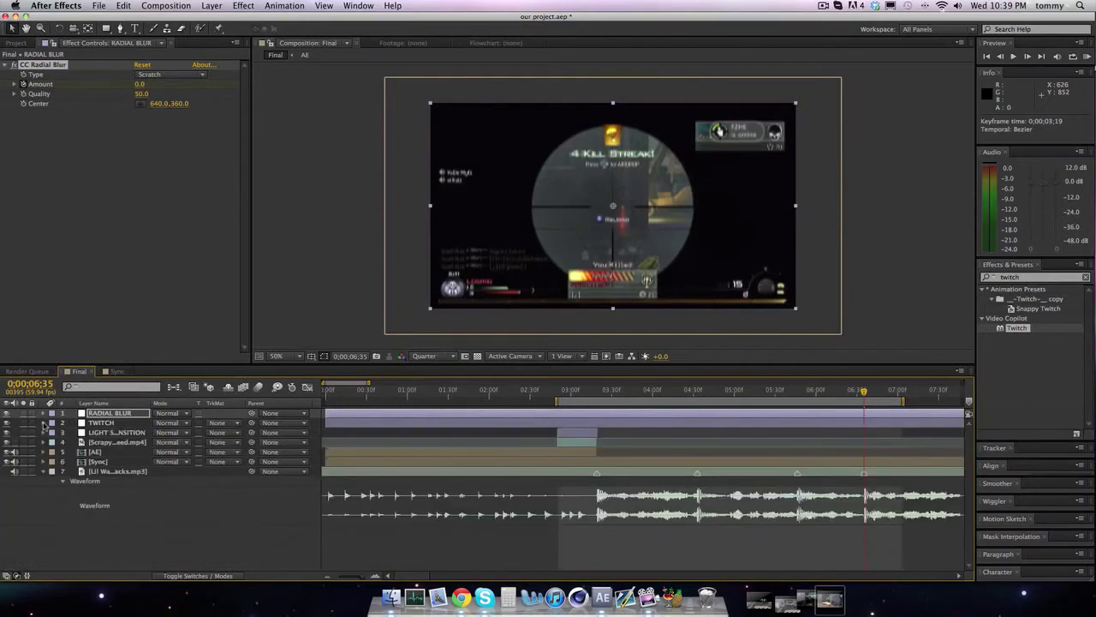
pyautogui.click(133, 306)
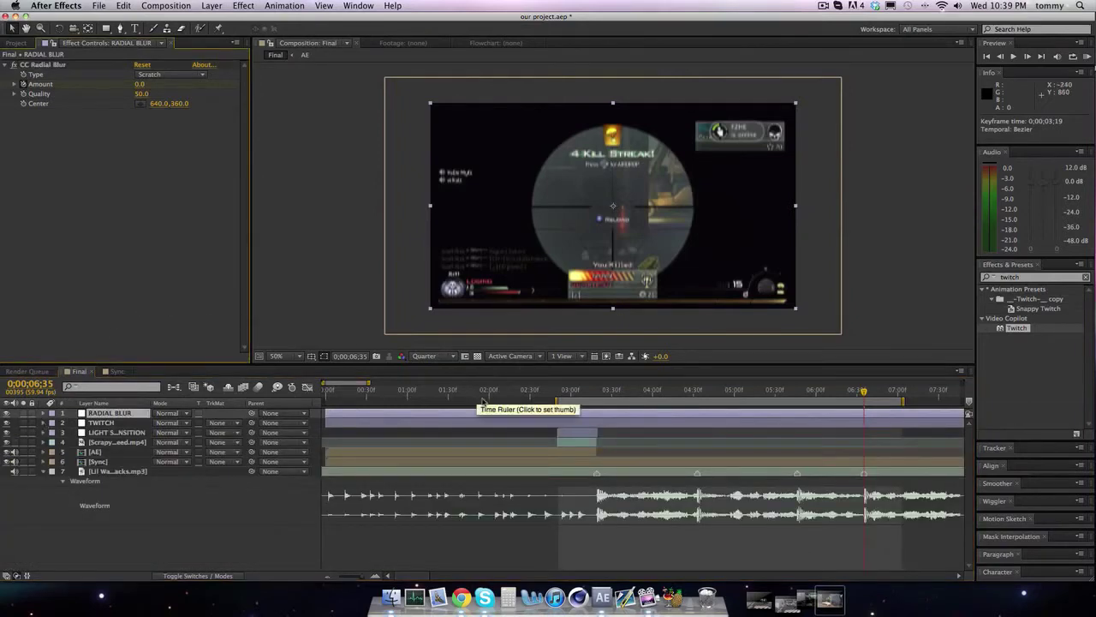
# Return to the first beat marker at 0;00;03;19 and add another adjustment layer above the RADIAL BLUR layer
pyautogui.click(597, 391)
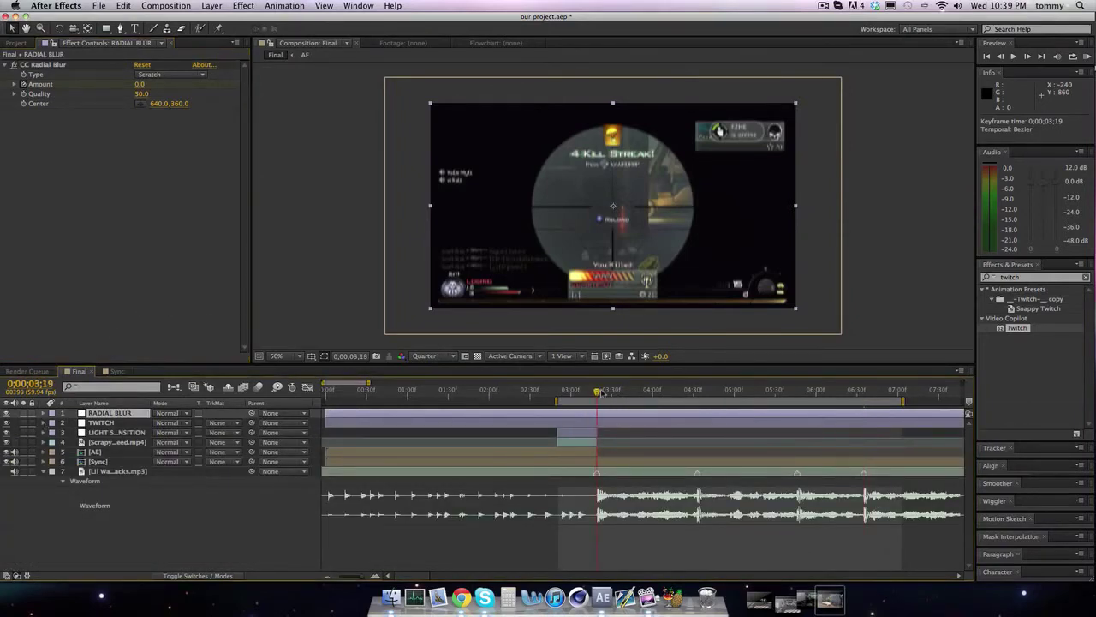
pyautogui.click(212, 5)
pyautogui.moveTo(257, 19)
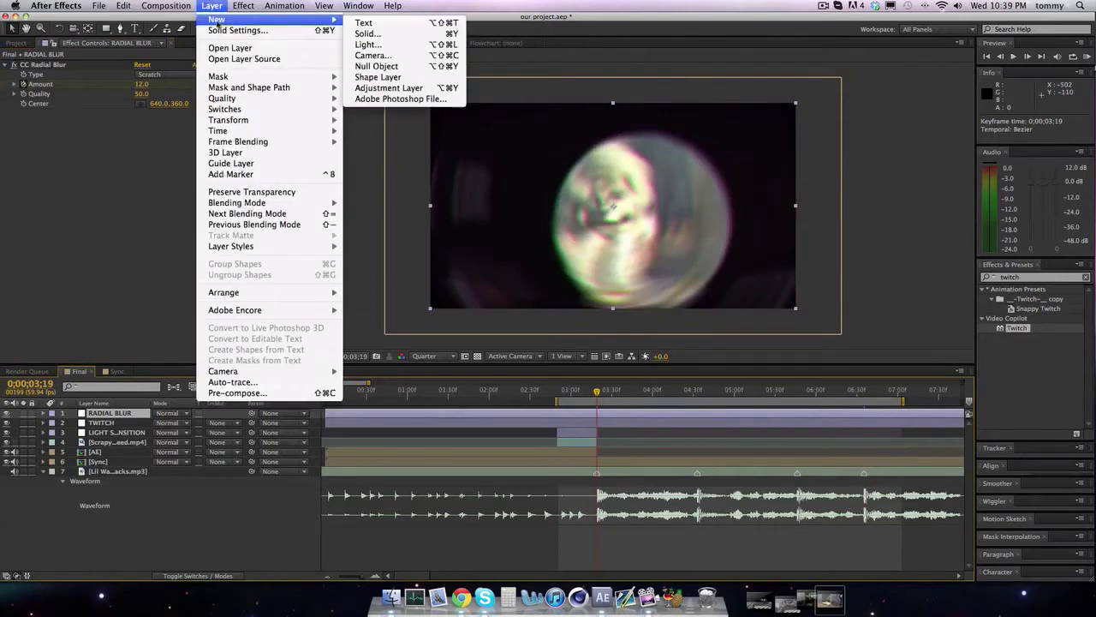
pyautogui.click(423, 87)
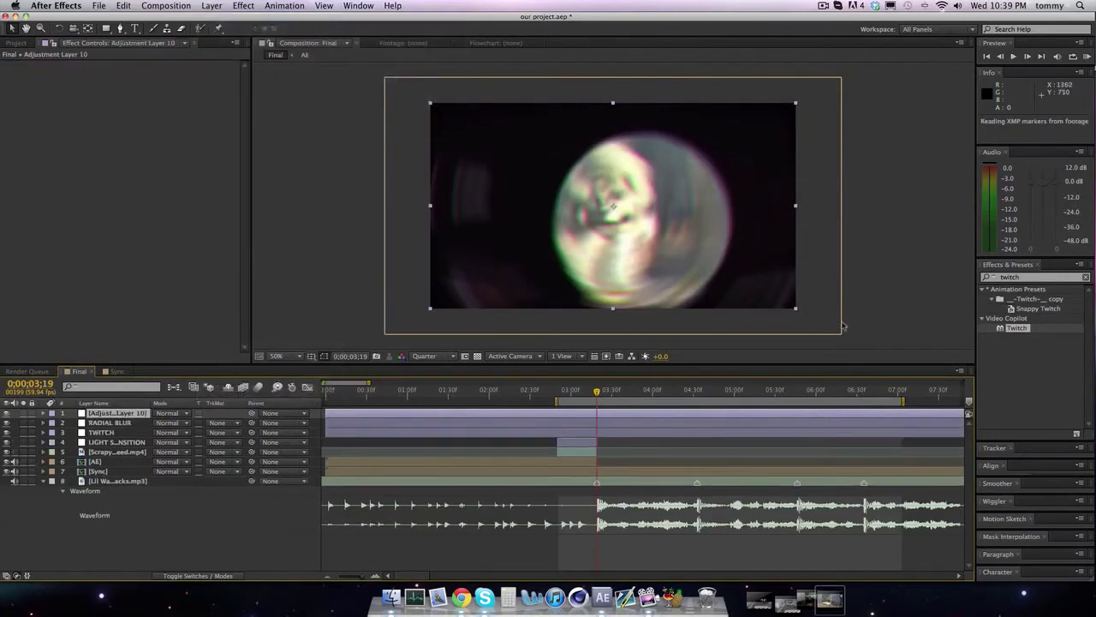
# Clear the effects search and apply the Turbulent Displace effect to the new adjustment layer
pyautogui.click(1085, 279)
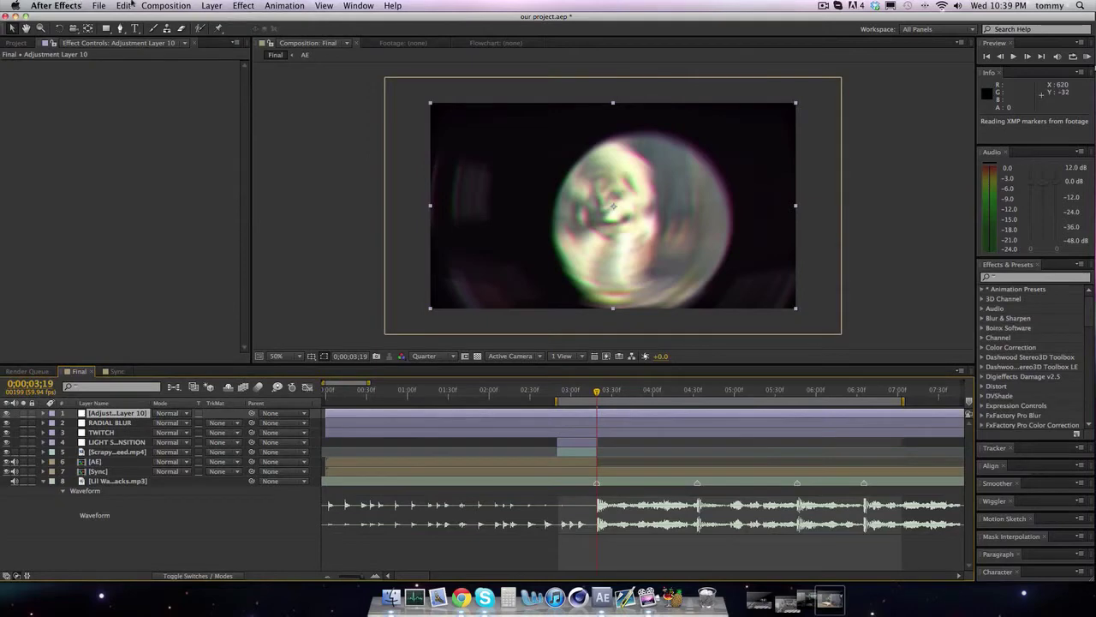
pyautogui.click(243, 5)
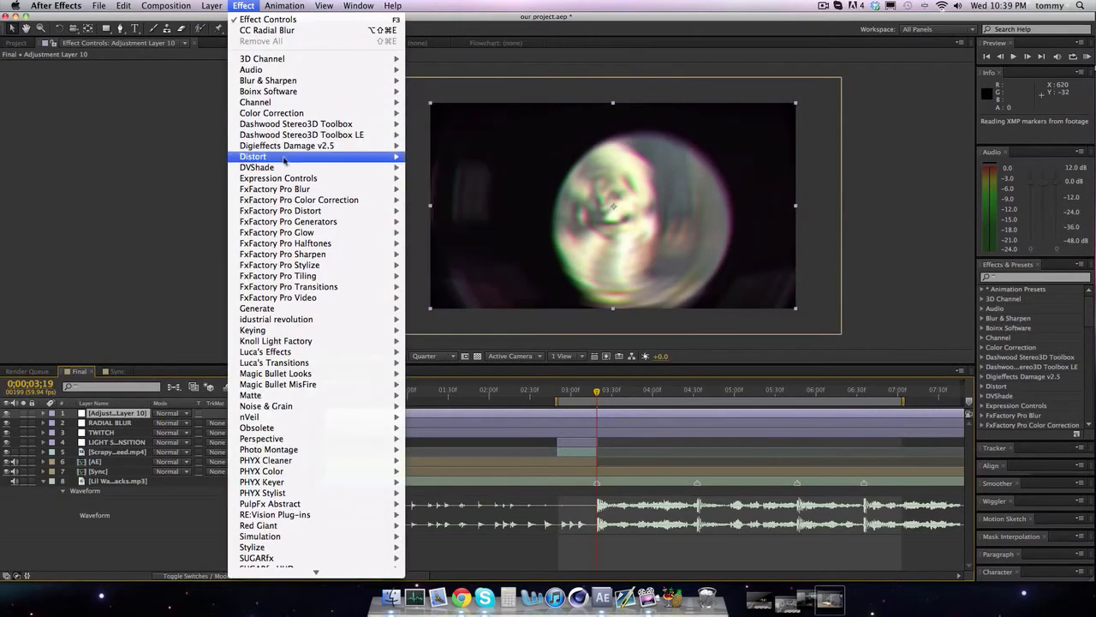
pyautogui.moveTo(285, 159)
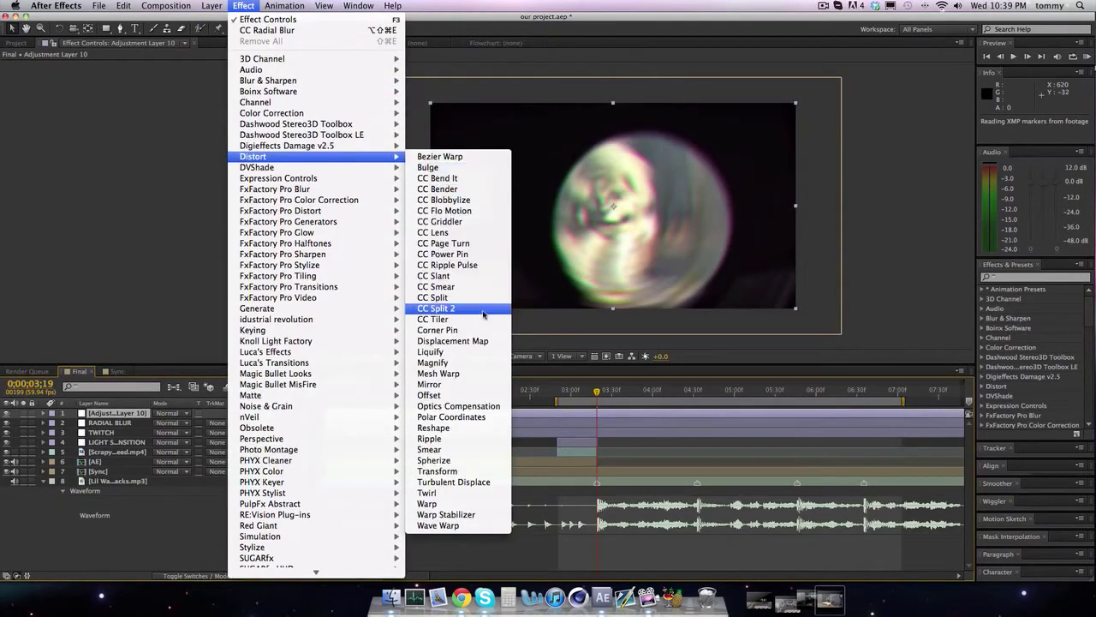
pyautogui.click(452, 483)
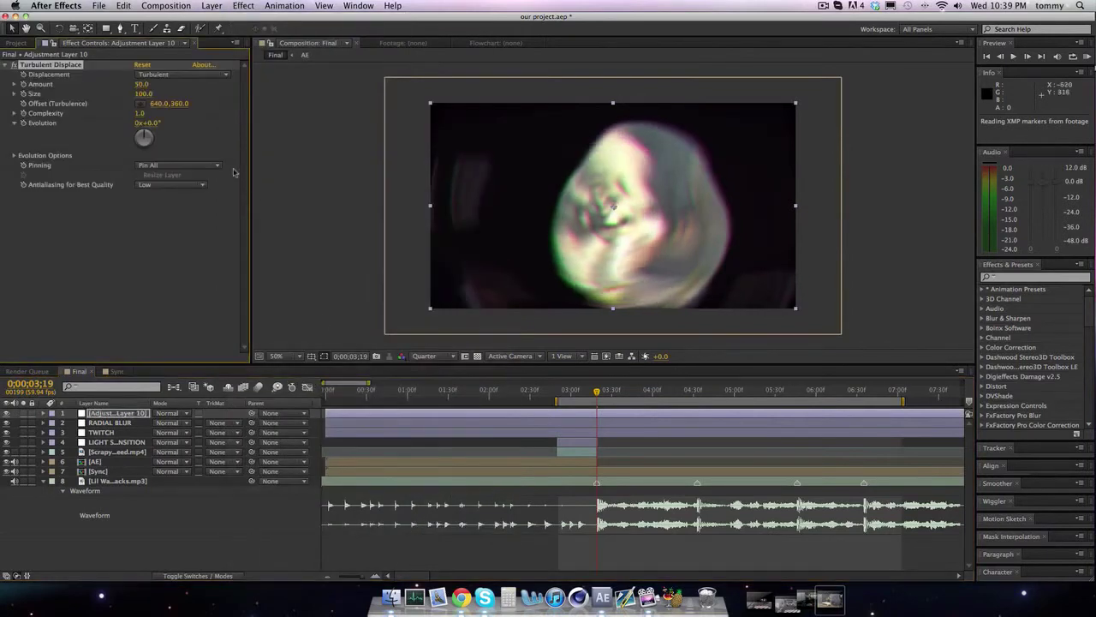
# Set Turbulent Displace's Amount to 0, Size to 130 and Complexity to 1.2, start keyframing Amount and Evolution, and advance to 0;00;03;20
pyautogui.click(142, 85)
pyautogui.write('0')
pyautogui.press('Return')
pyautogui.click(143, 94)
pyautogui.write('130')
pyautogui.press('Return')
pyautogui.click(142, 114)
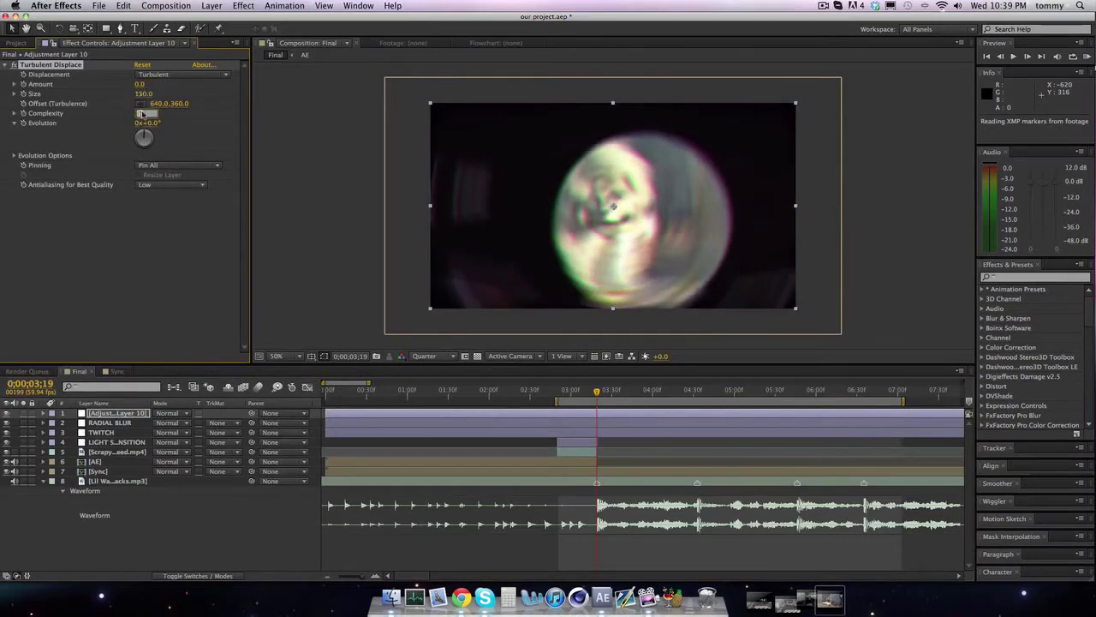
pyautogui.press('Return')
pyautogui.press('pagedown')
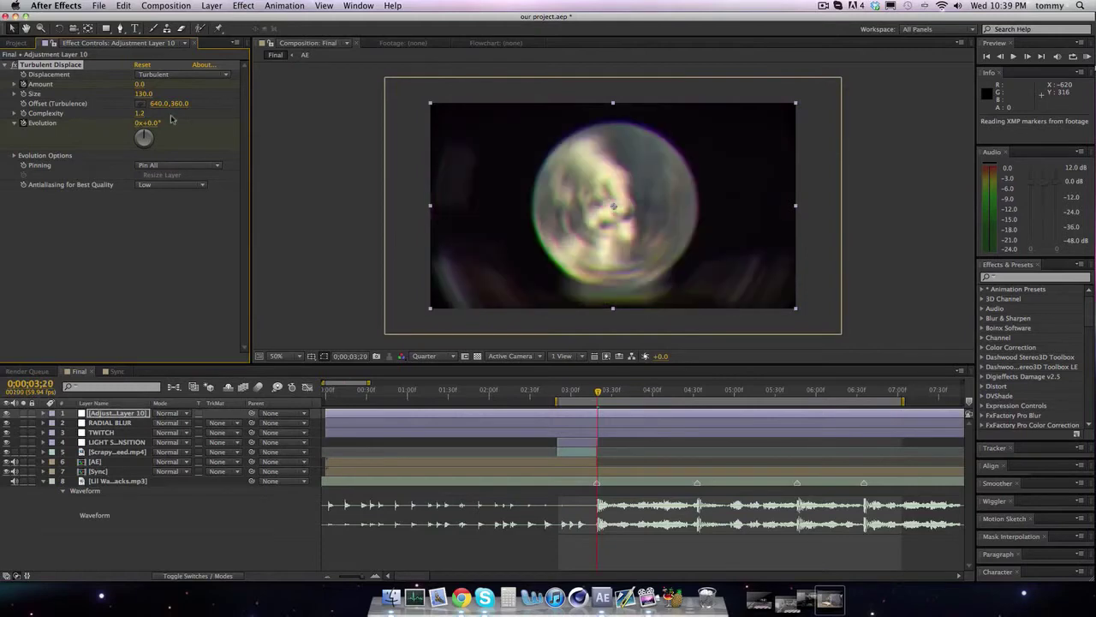
# Advance to 0;00;03;22, reveal the Turbulent Displace keyframes and move the initial Amount and Evolution keyframes to that frame
pyautogui.press('pagedown')
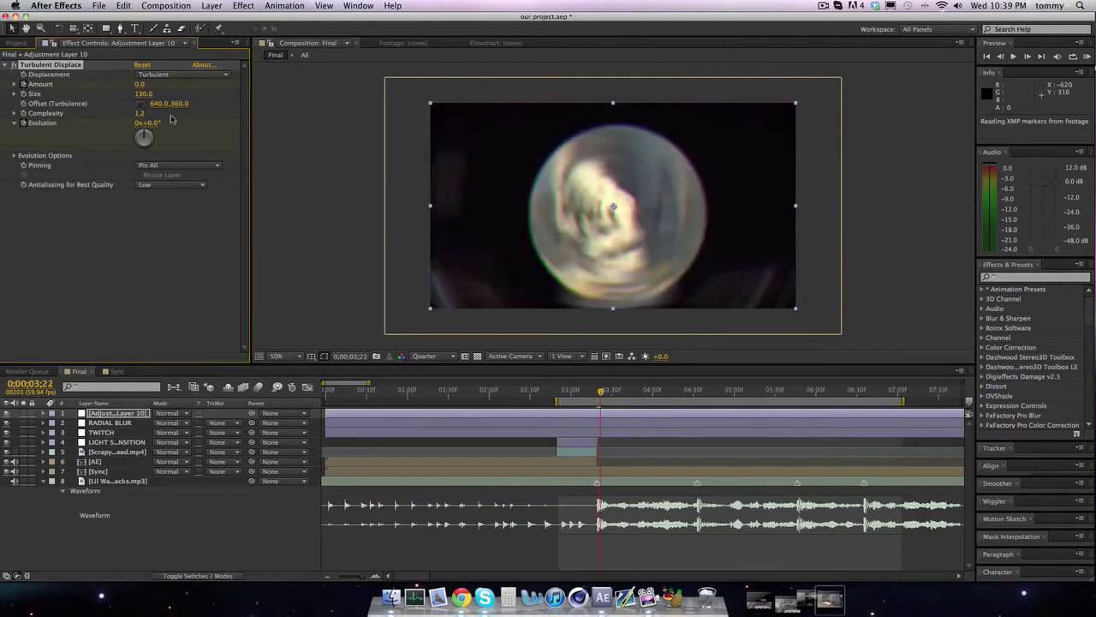
pyautogui.press('pagedown')
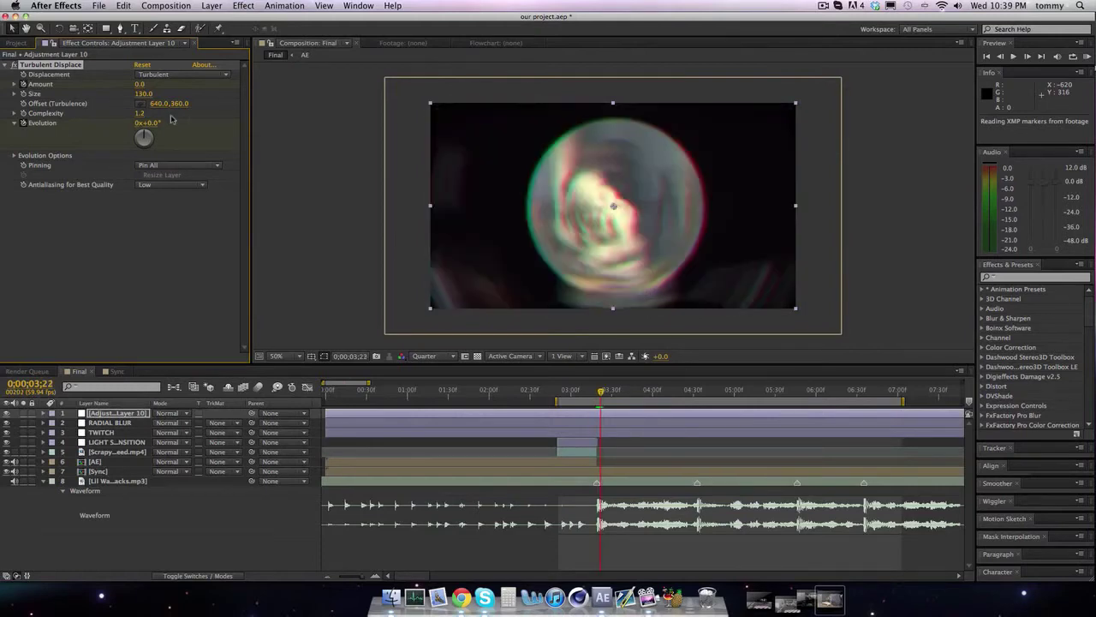
pyautogui.press('u')
pyautogui.click(596, 429)
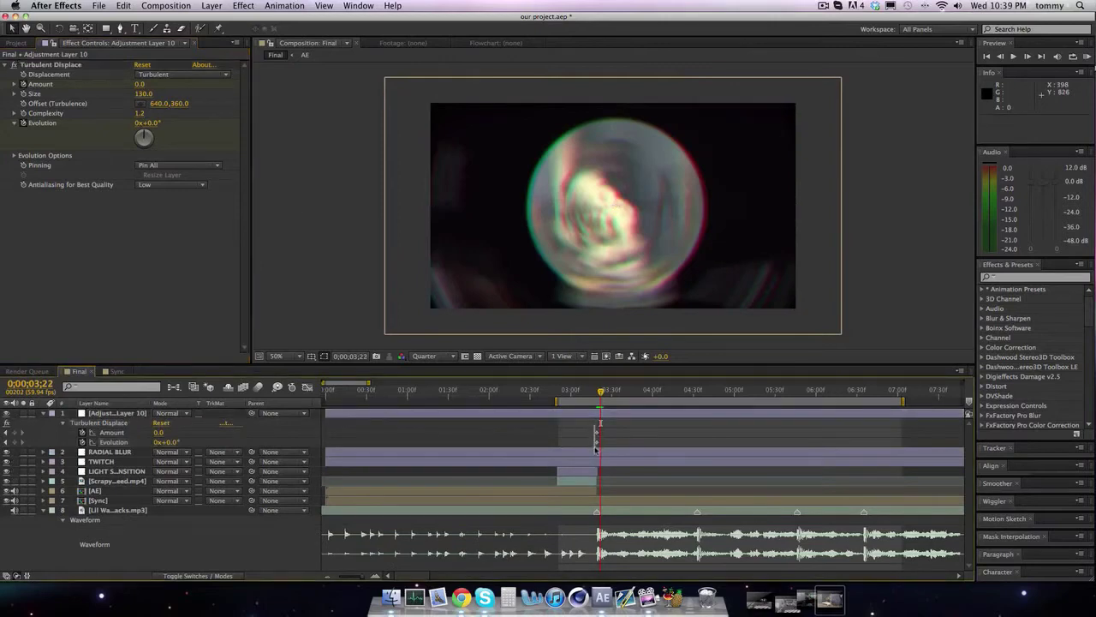
pyautogui.click(598, 443)
pyautogui.moveTo(599, 443); pyautogui.dragTo(600, 443)
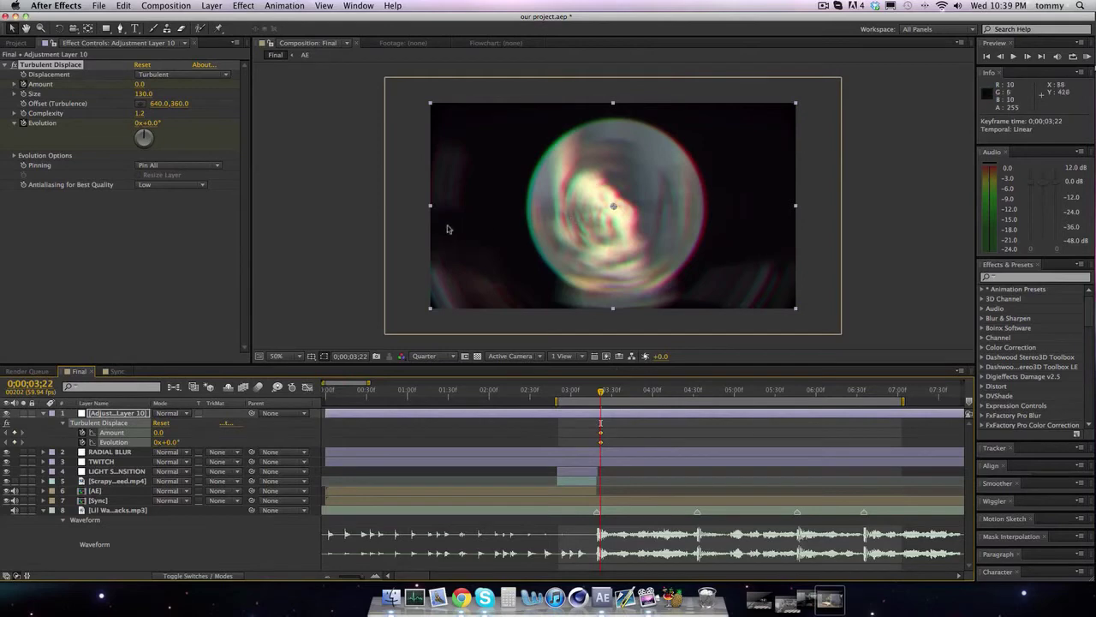
pyautogui.click(335, 206)
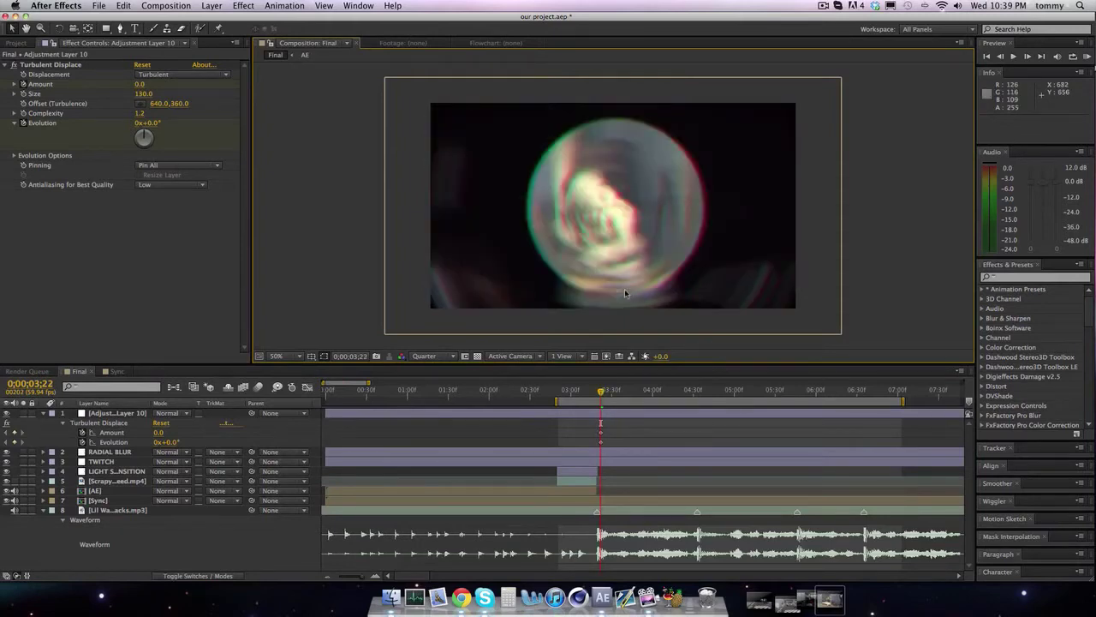
# At 0;00;03;23, keyframe Turbulent Displace's Amount at 80 and its Evolution at one full revolution (1x+0.0°)
pyautogui.press('pagedown')
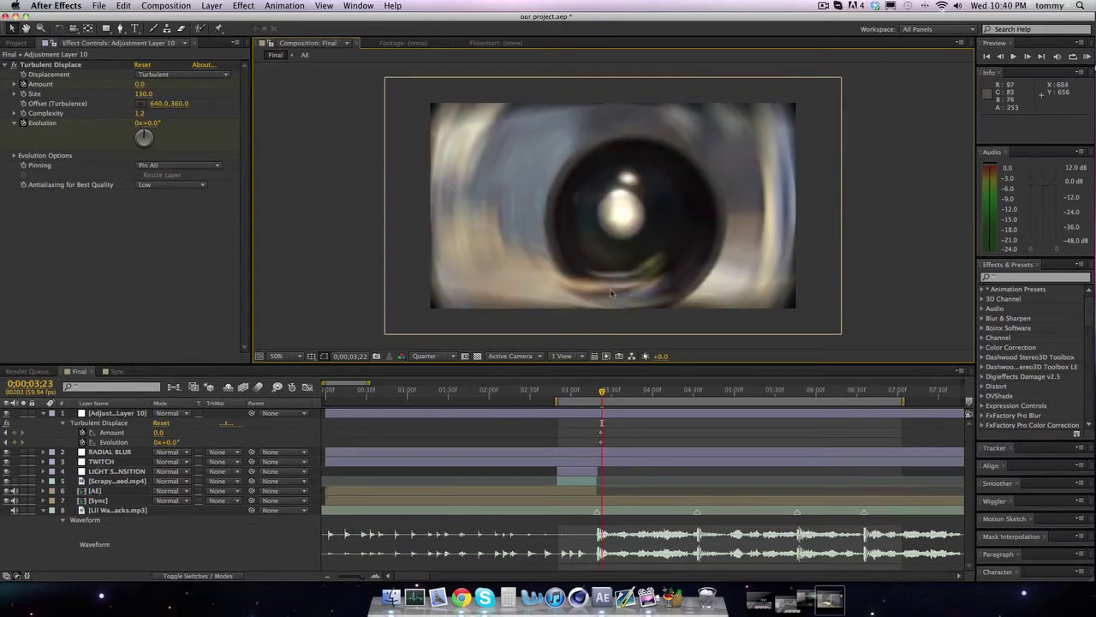
pyautogui.click(139, 85)
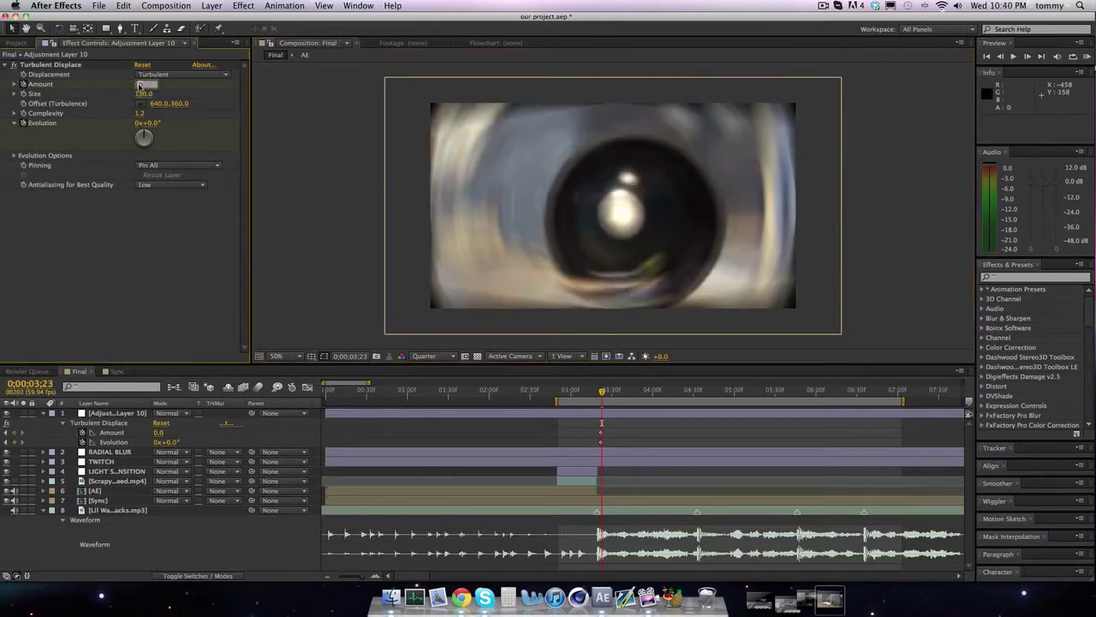
pyautogui.write('50')
pyautogui.press('Return')
pyautogui.click(141, 85)
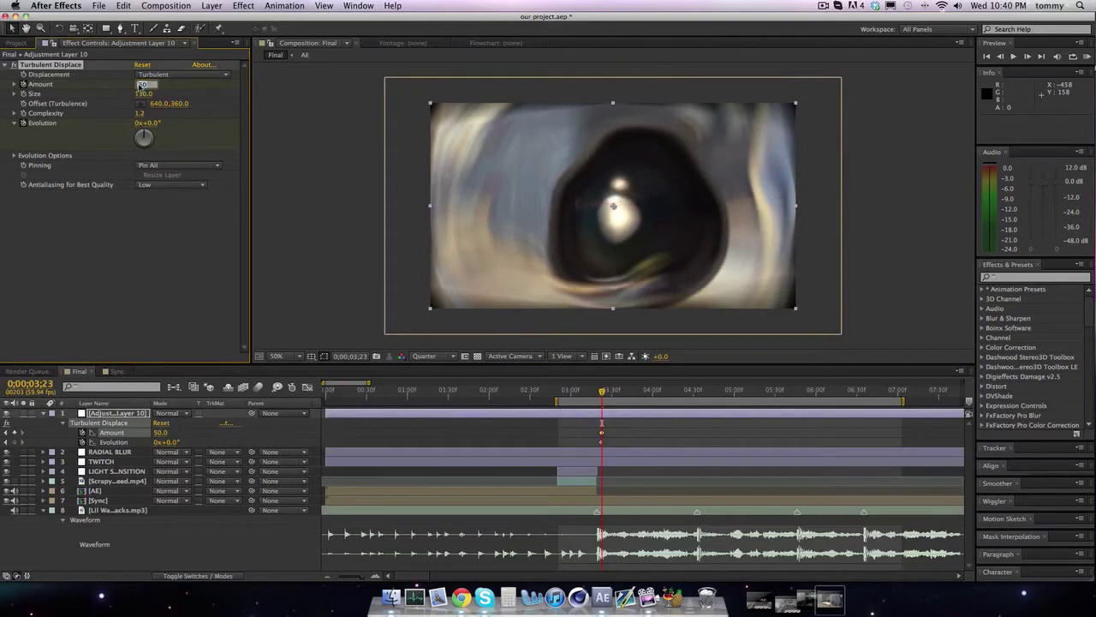
pyautogui.write('80')
pyautogui.press('Return')
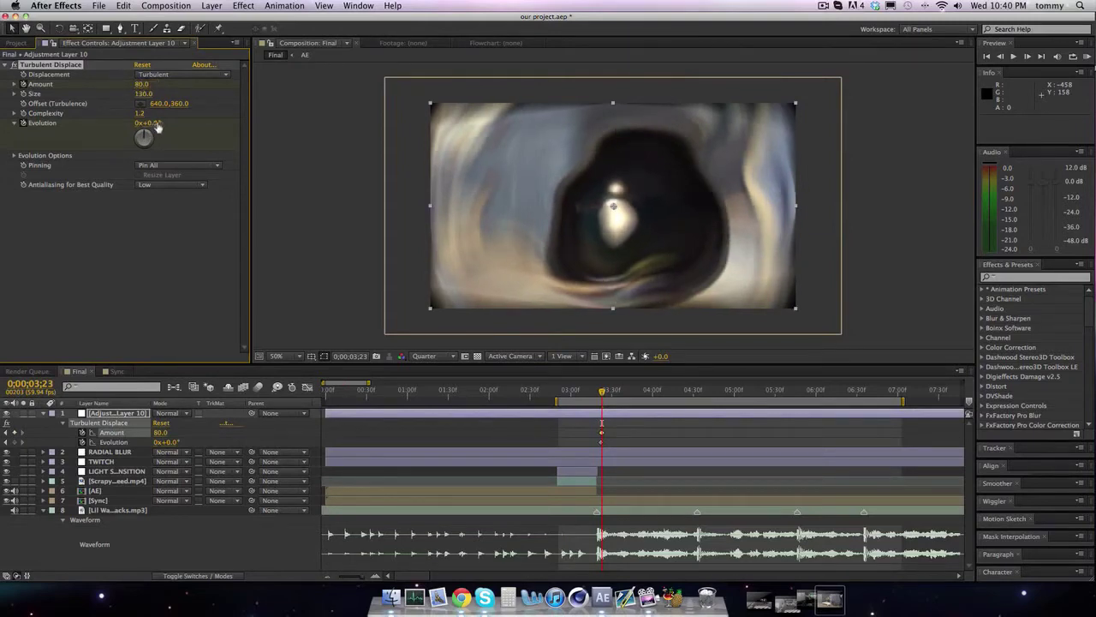
pyautogui.moveTo(147, 123); pyautogui.dragTo(380, 140)
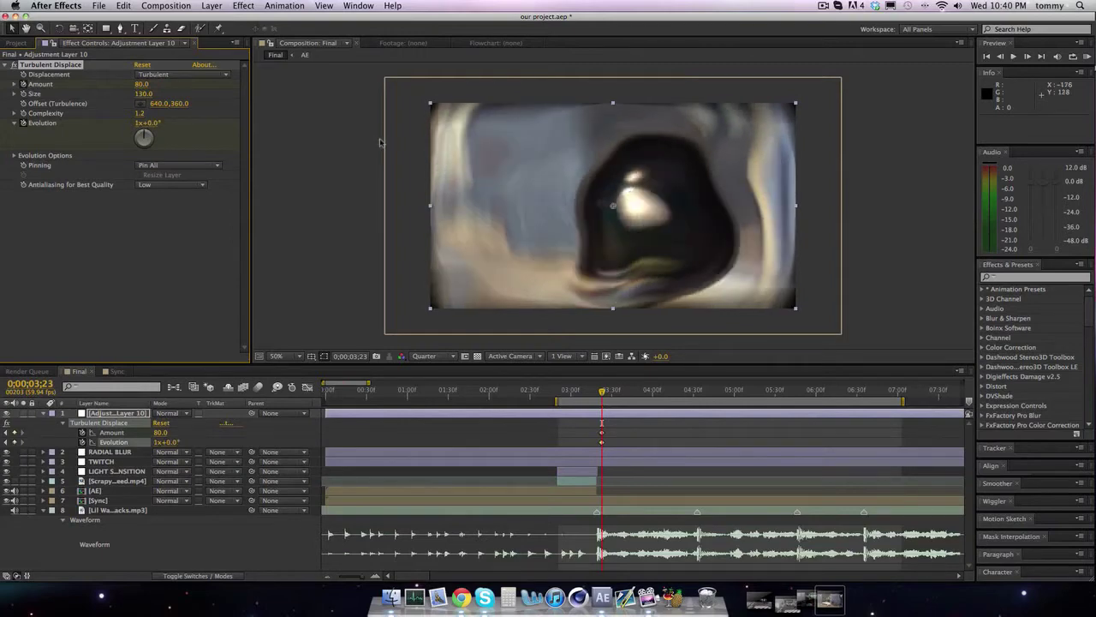
# At 0;00;03;43, keyframe Turbulent Displace's Amount back to 0 and its Evolution back to 0x+0.0°
pyautogui.press('space')
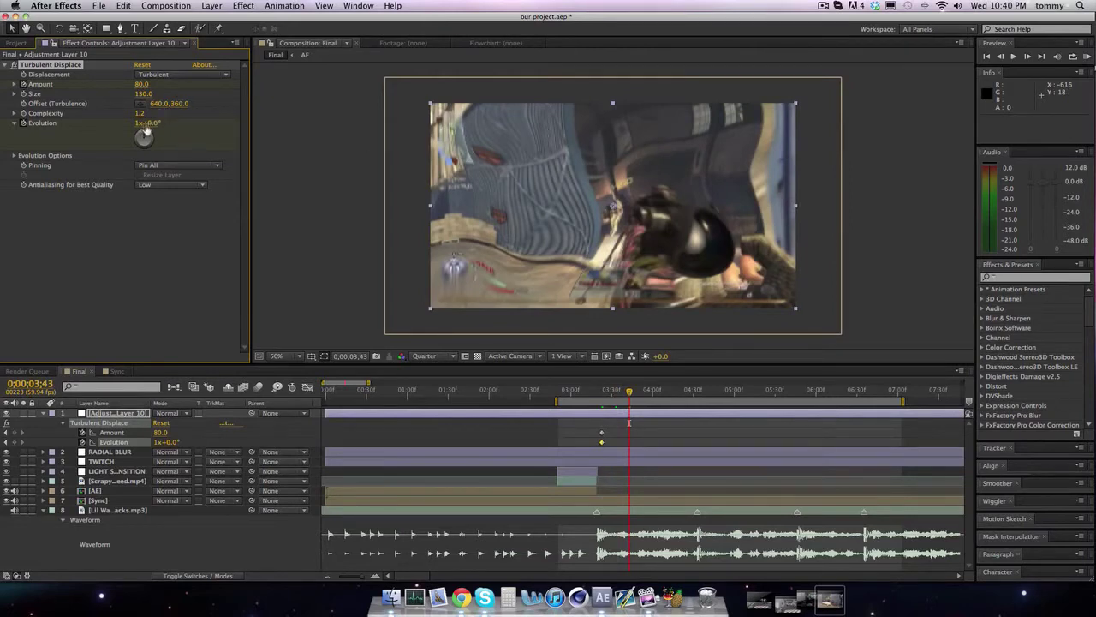
pyautogui.click(141, 84)
pyautogui.write('0')
pyautogui.press('Return')
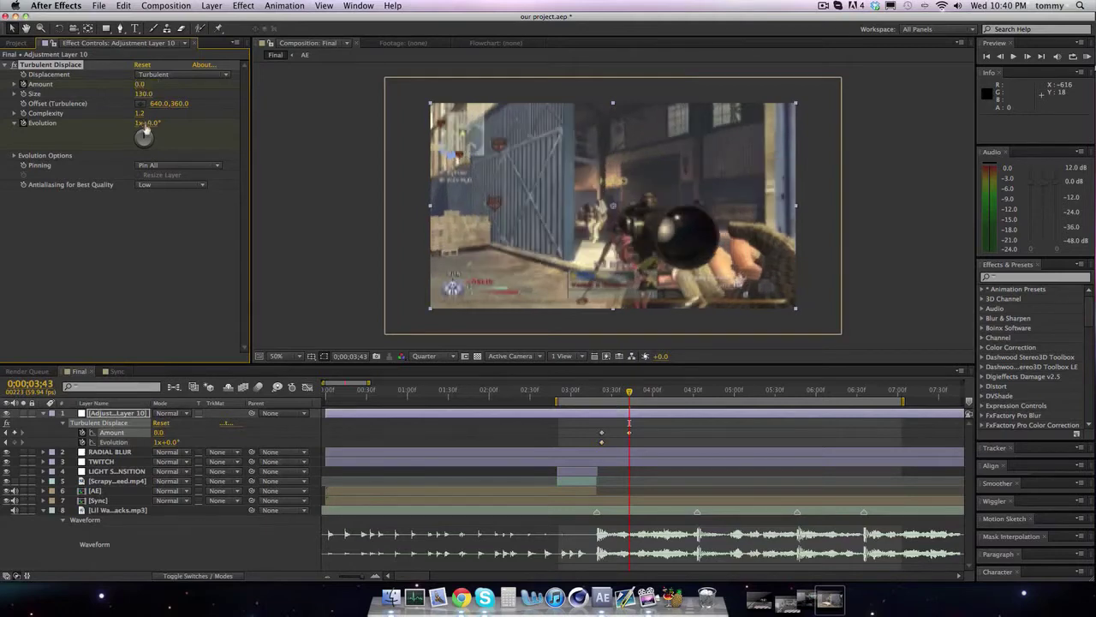
pyautogui.click(138, 123)
pyautogui.write('0')
pyautogui.press('Return')
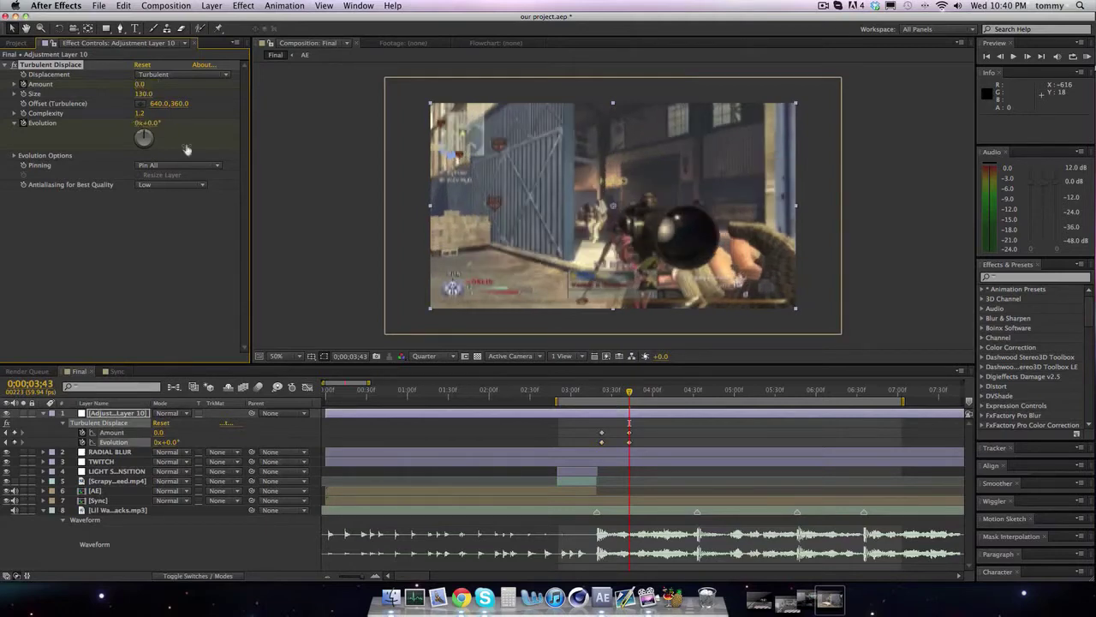
# Start the work area just before the first beat marker, RAM-preview the Turbulent Displace animation and inspect it at 0;00;03;29
pyautogui.moveTo(558, 399); pyautogui.dragTo(588, 399)
pyautogui.click(1088, 56)
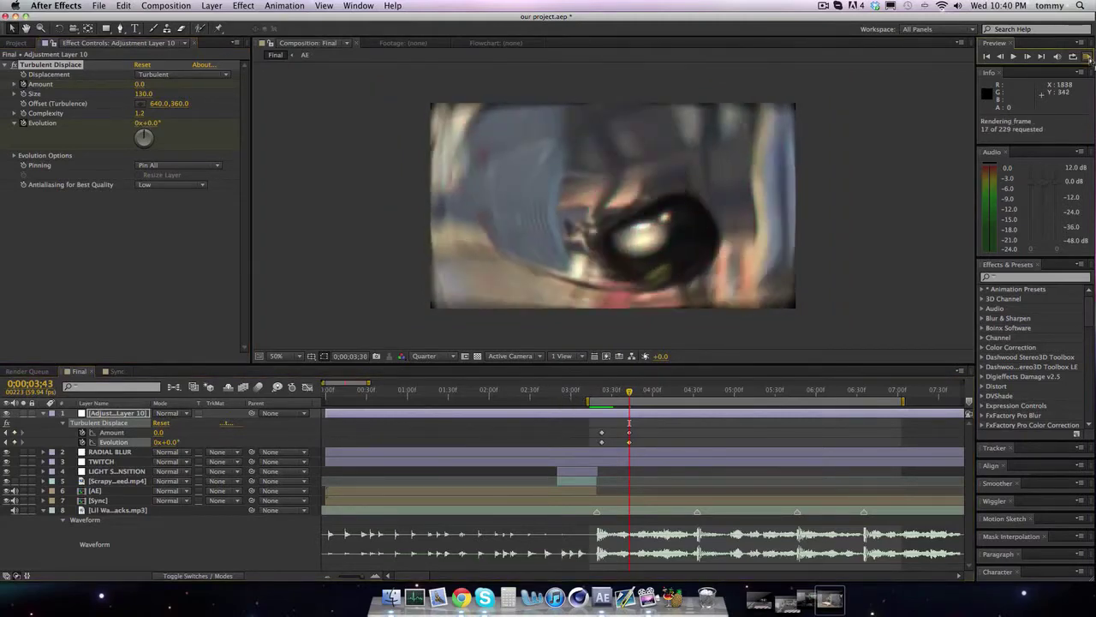
pyautogui.click(1088, 55)
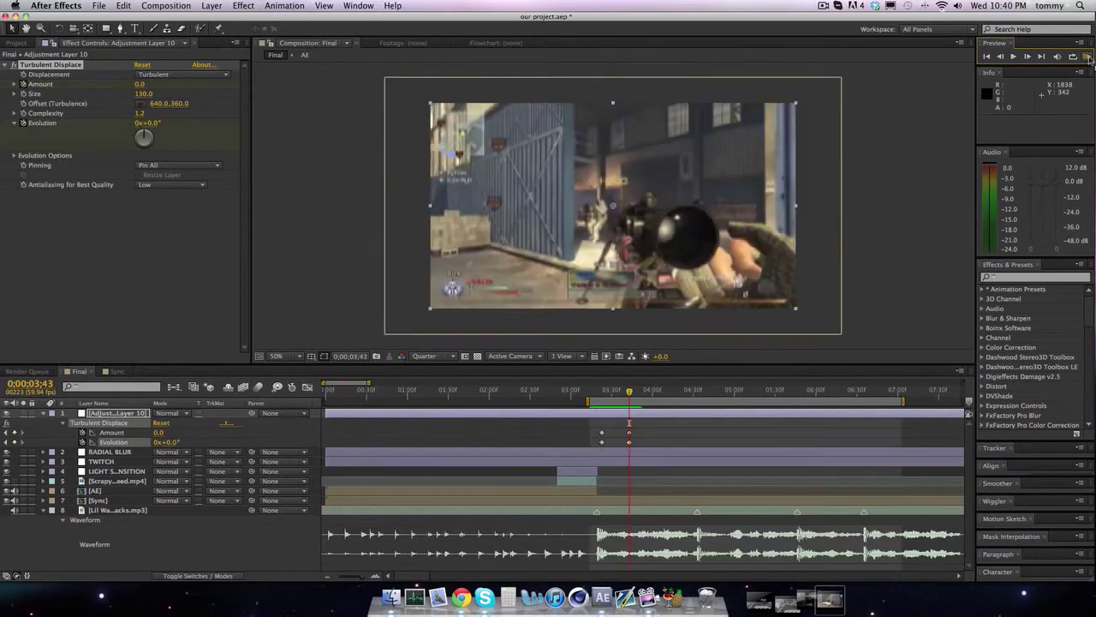
pyautogui.click(1087, 55)
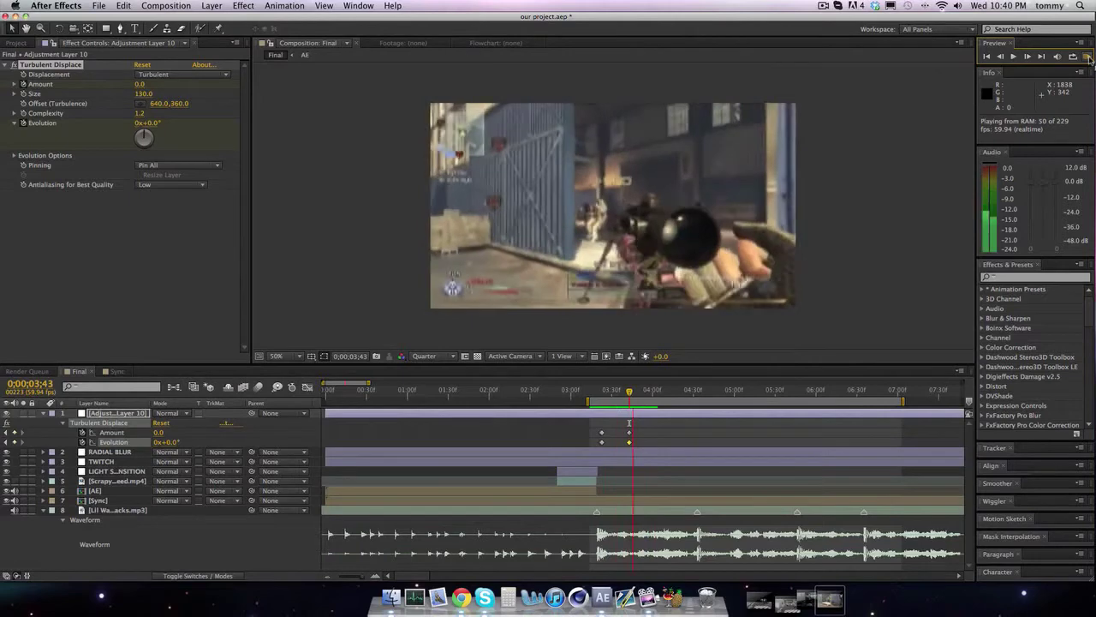
pyautogui.click(766, 371)
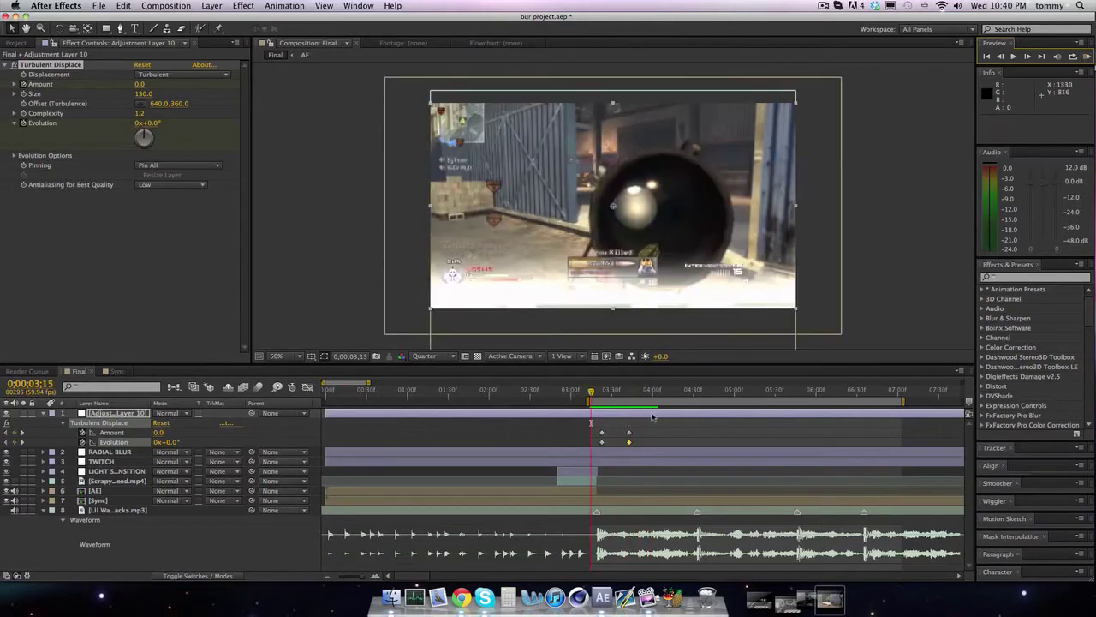
pyautogui.click(615, 391)
pyautogui.moveTo(614, 391); pyautogui.dragTo(610, 390)
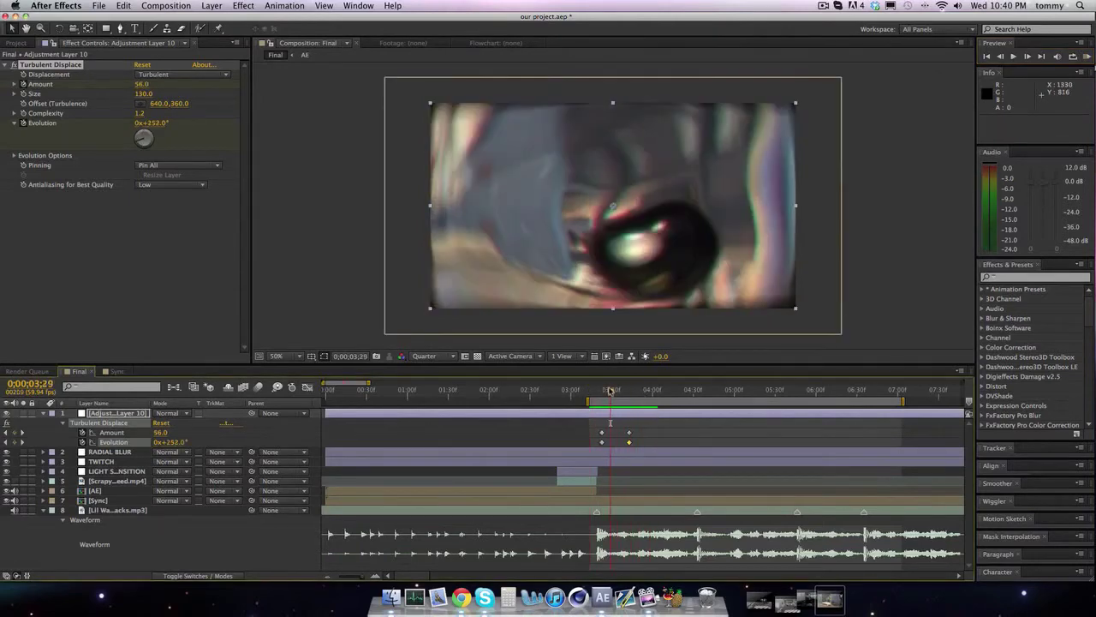
# Collapse the Turbulent Displace layer's properties, add another adjustment layer above it and apply the Wave Warp effect
pyautogui.click(43, 414)
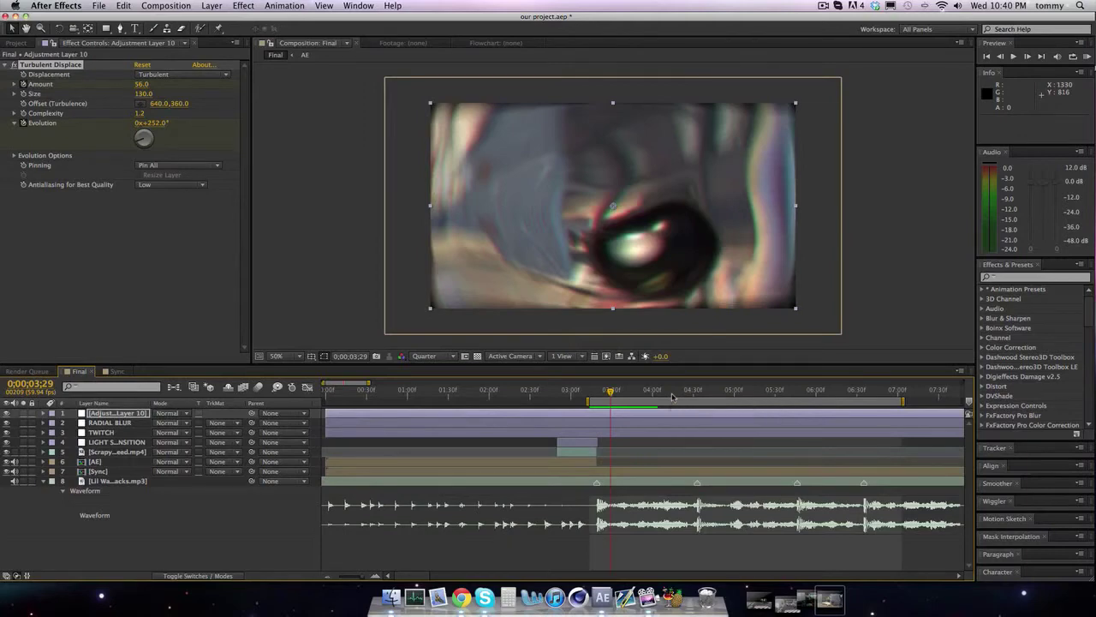
pyautogui.click(212, 6)
pyautogui.moveTo(257, 19)
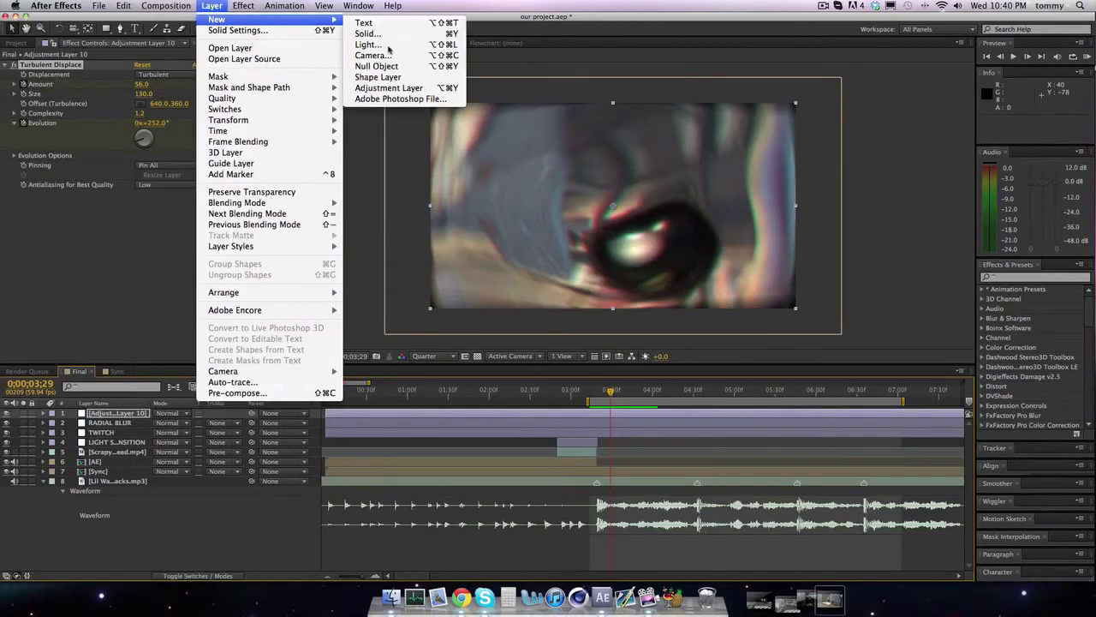
pyautogui.click(414, 90)
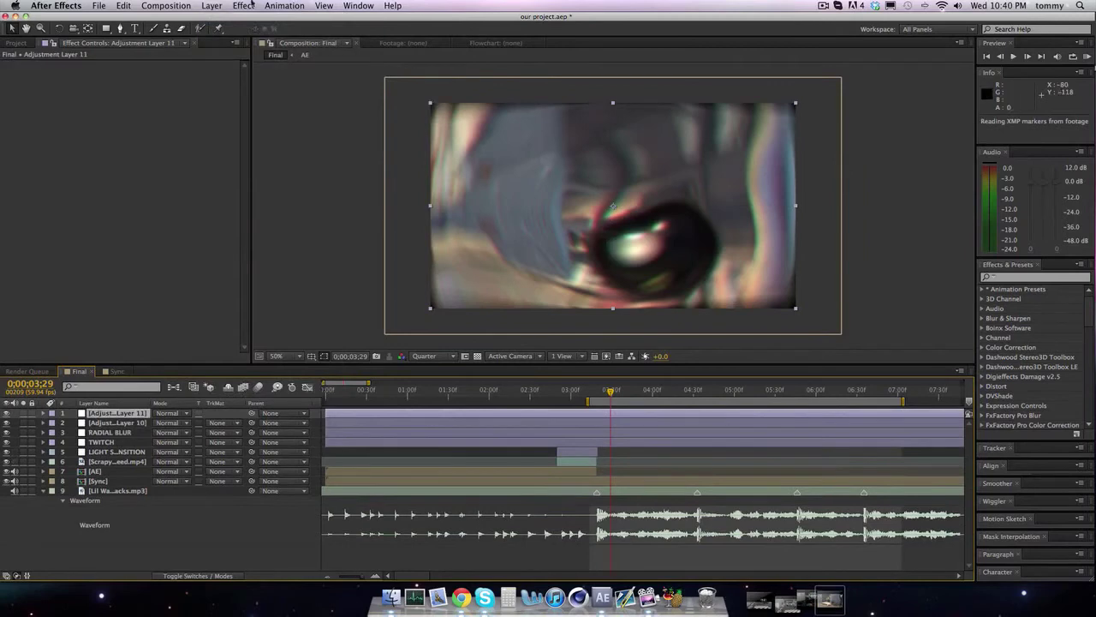
pyautogui.click(246, 5)
pyautogui.moveTo(343, 156)
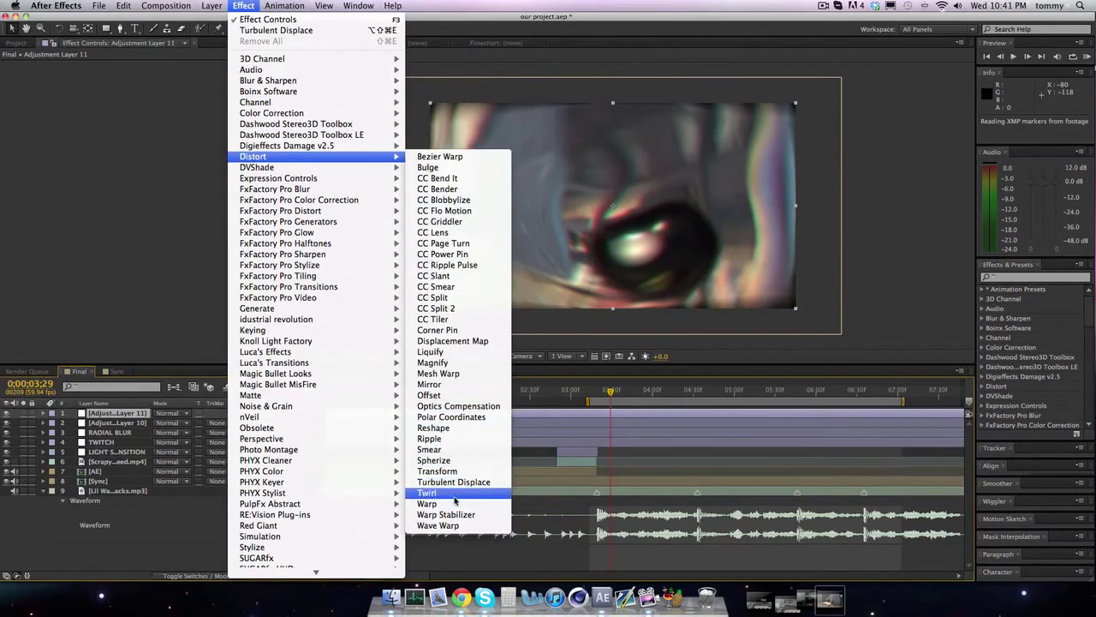
pyautogui.click(458, 525)
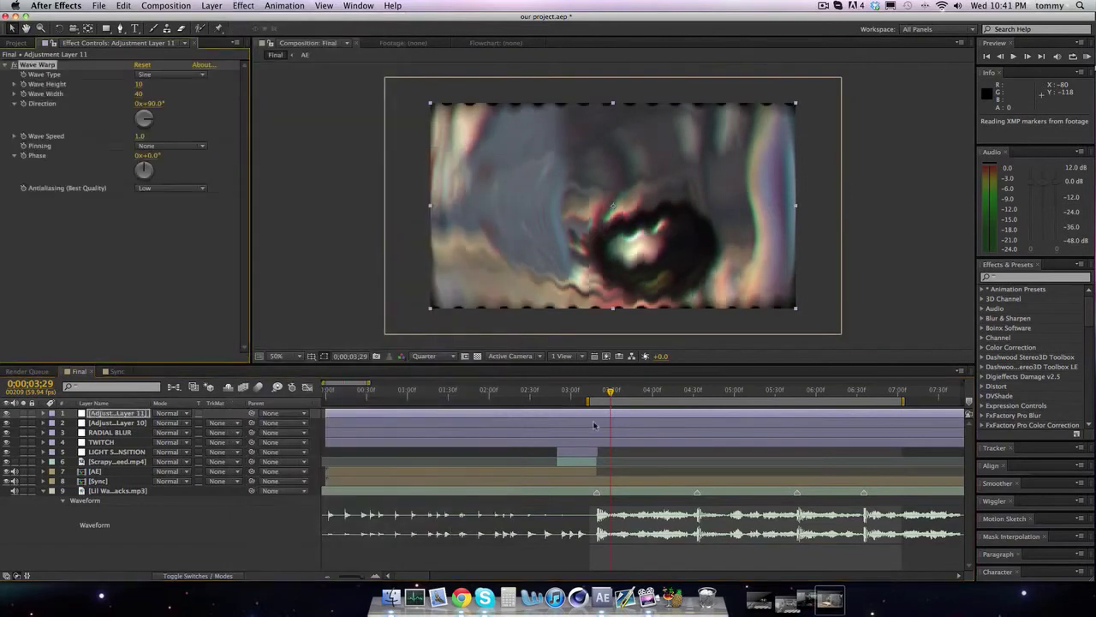
# Go to 0;00;04;35, just past the second beat marker, and set Wave Warp's Wave Type to Smooth Noise
pyautogui.click(700, 392)
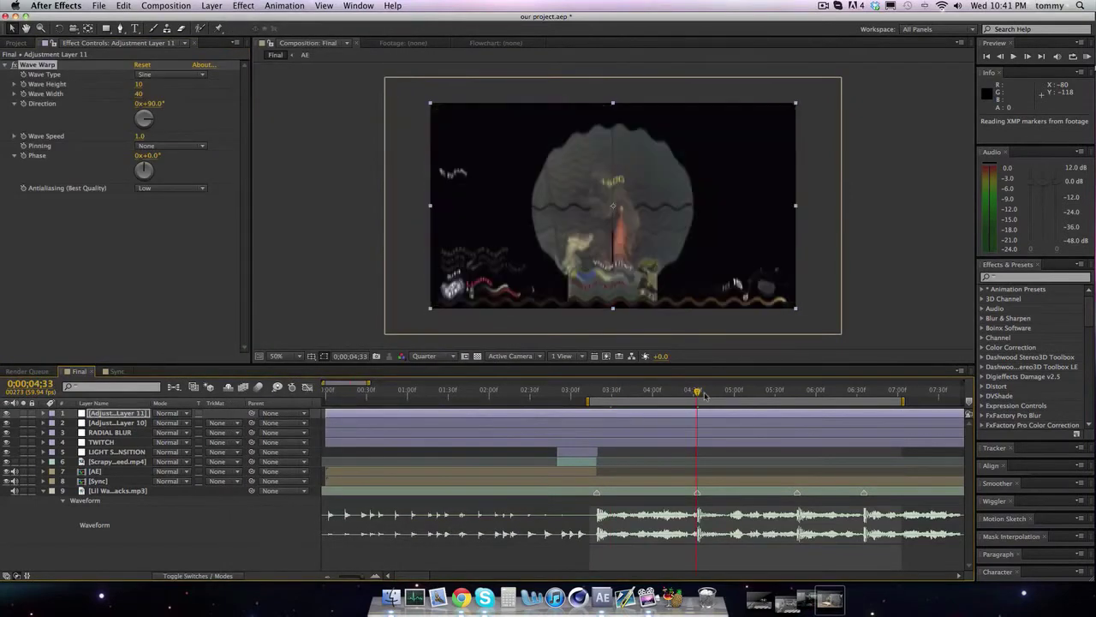
pyautogui.click(700, 393)
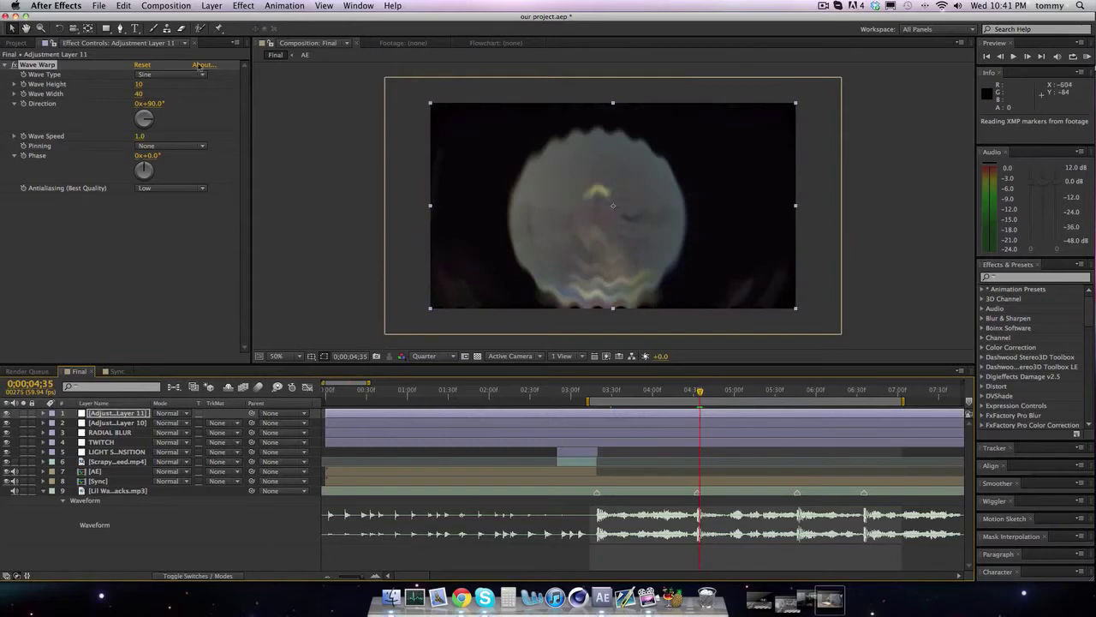
pyautogui.click(157, 75)
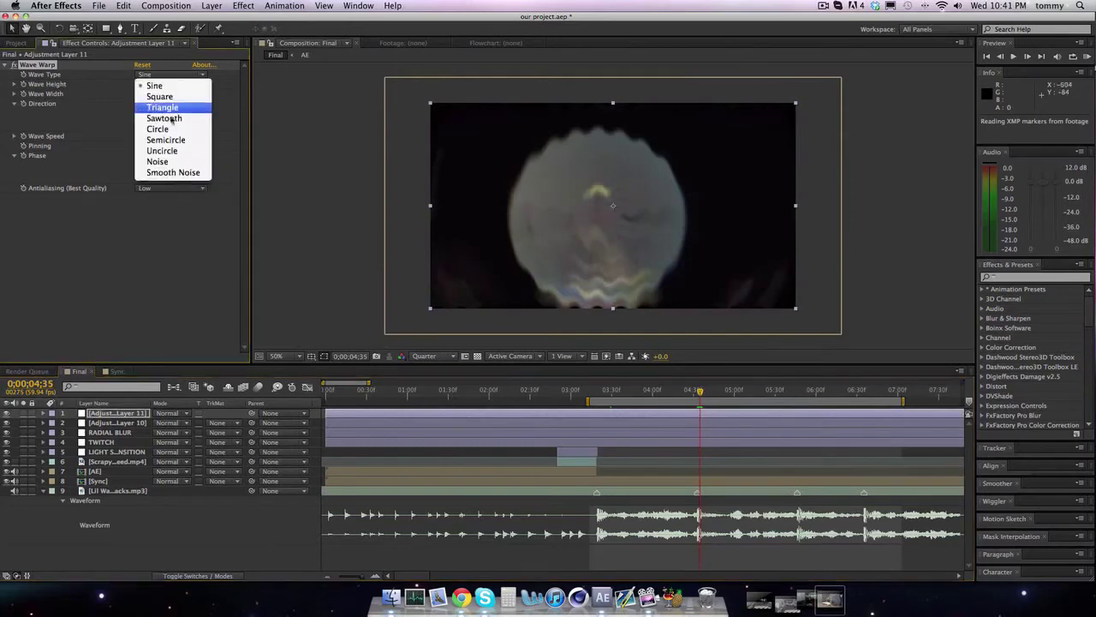
pyautogui.click(176, 173)
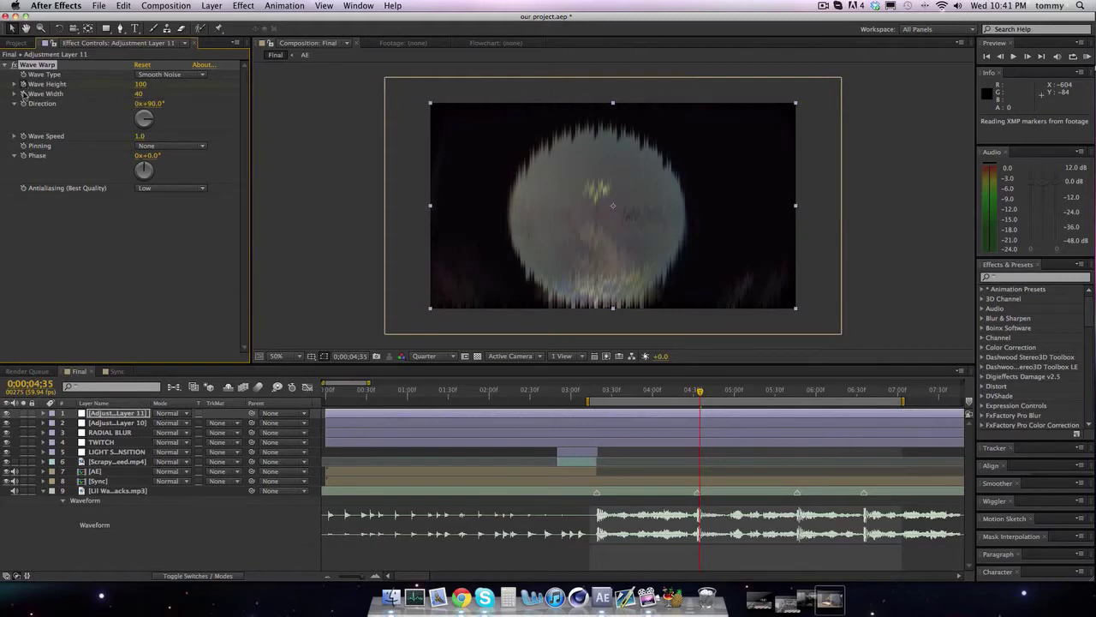
# Keyframe Wave Warp's Wave Height at 0 and its Wave Width at 50 on the current frame
pyautogui.click(139, 84)
pyautogui.write('0')
pyautogui.press('Tab')
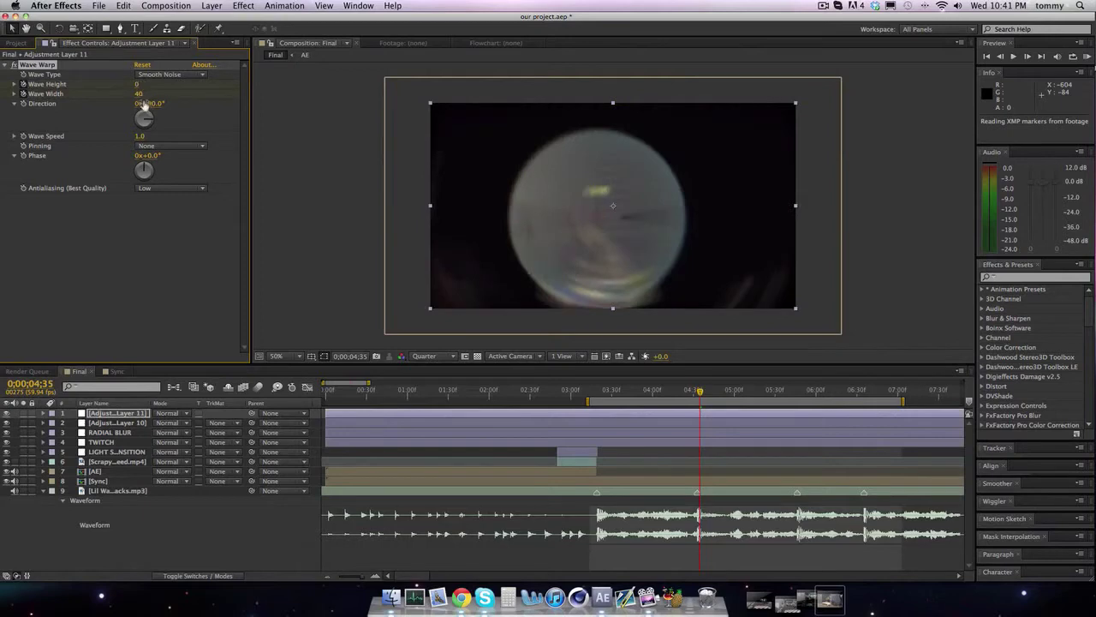
pyautogui.write('50')
pyautogui.press('Return')
# At 0;00;04;36, keyframe the Wave Height at 100 and set Wave Warp's Pinning to All Edges
pyautogui.press('pagedown')
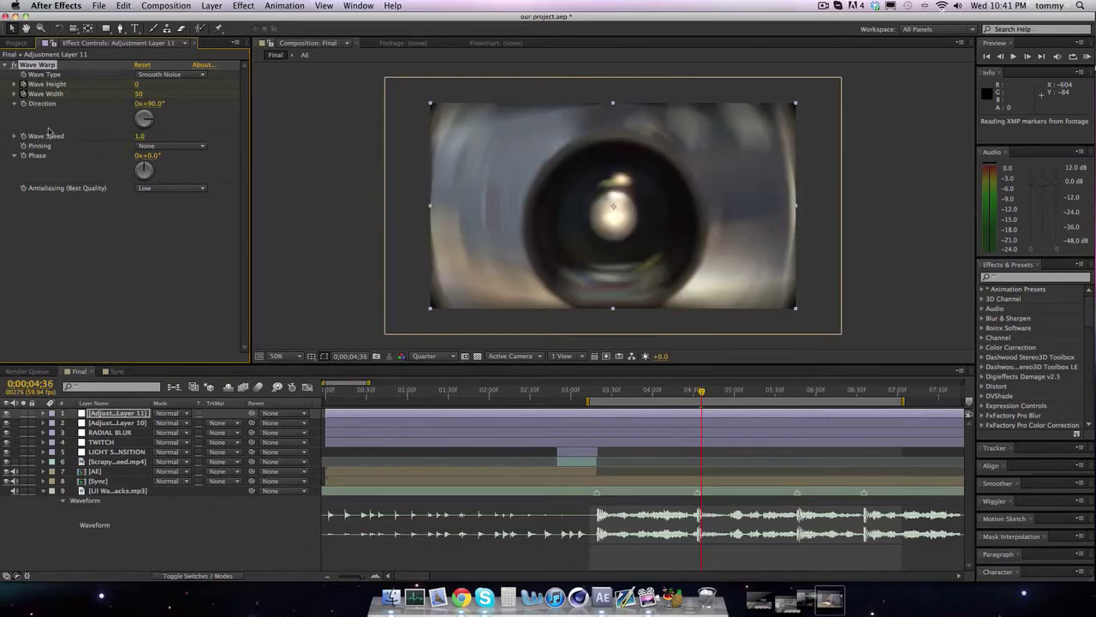
pyautogui.click(137, 84)
pyautogui.write('100')
pyautogui.press('Return')
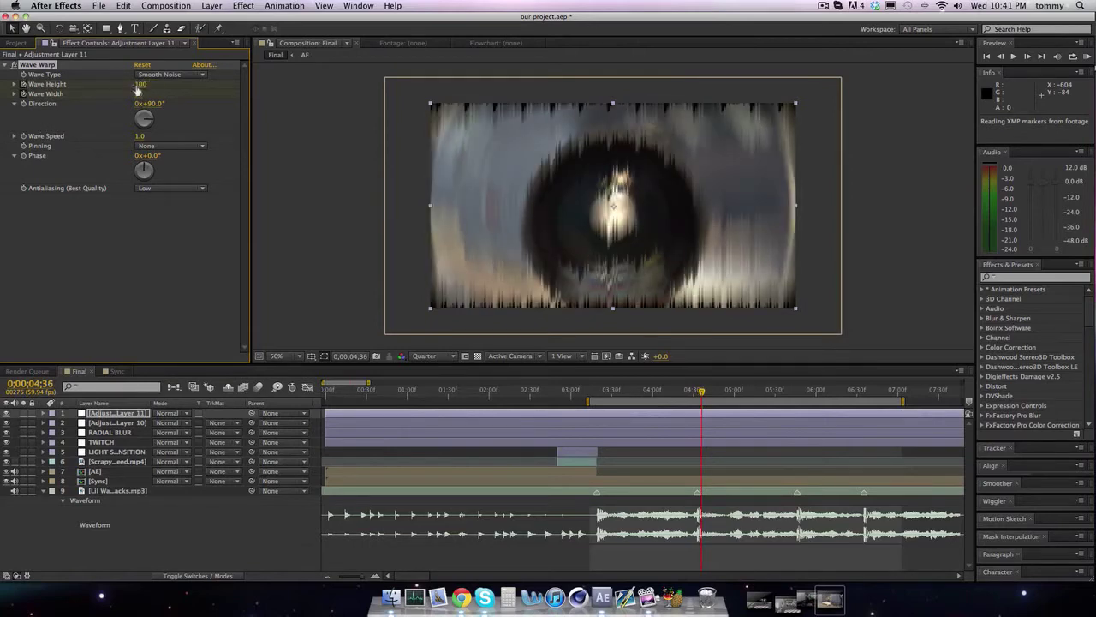
pyautogui.click(162, 147)
pyautogui.click(159, 162)
# Jump ahead 20 frames to 0;00;04;56 and keyframe Wave Warp's Wave Width at 30 and Wave Height at 0
pyautogui.hotkey('shift', 'pagedown')
pyautogui.hotkey('shift', 'pagedown')
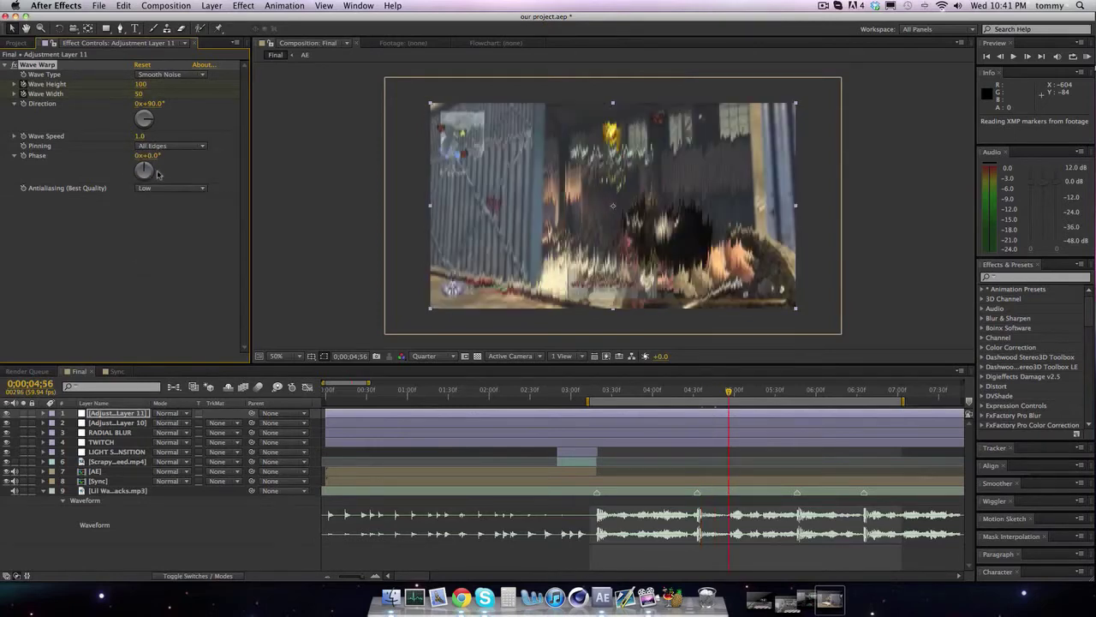
pyautogui.click(141, 93)
pyautogui.write('30')
pyautogui.hotkey('shift', 'Tab')
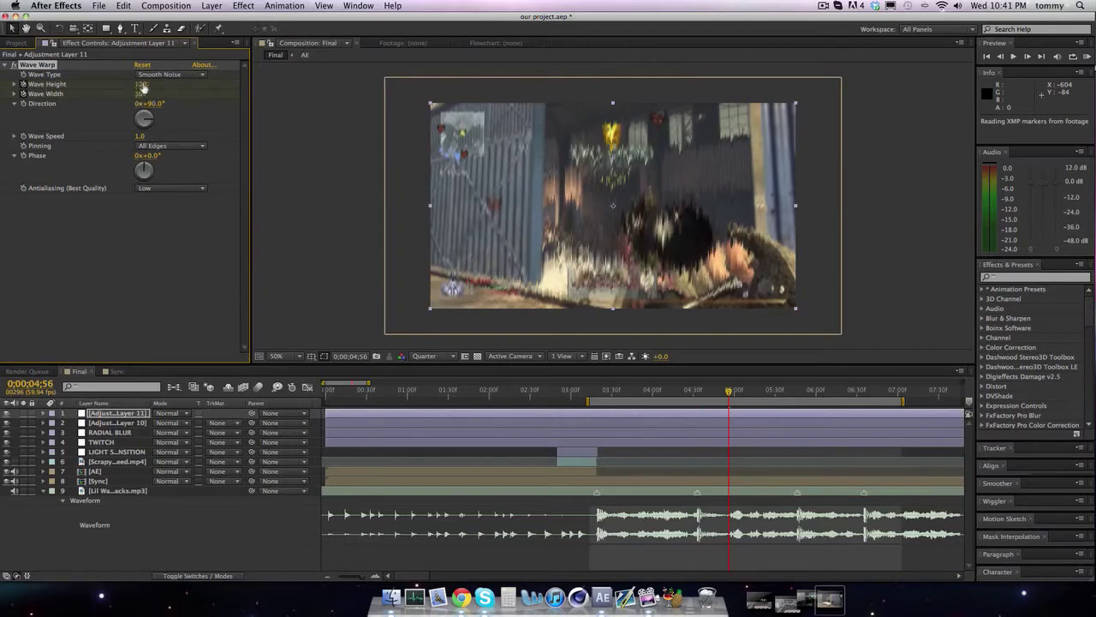
pyautogui.write('0')
pyautogui.press('Return')
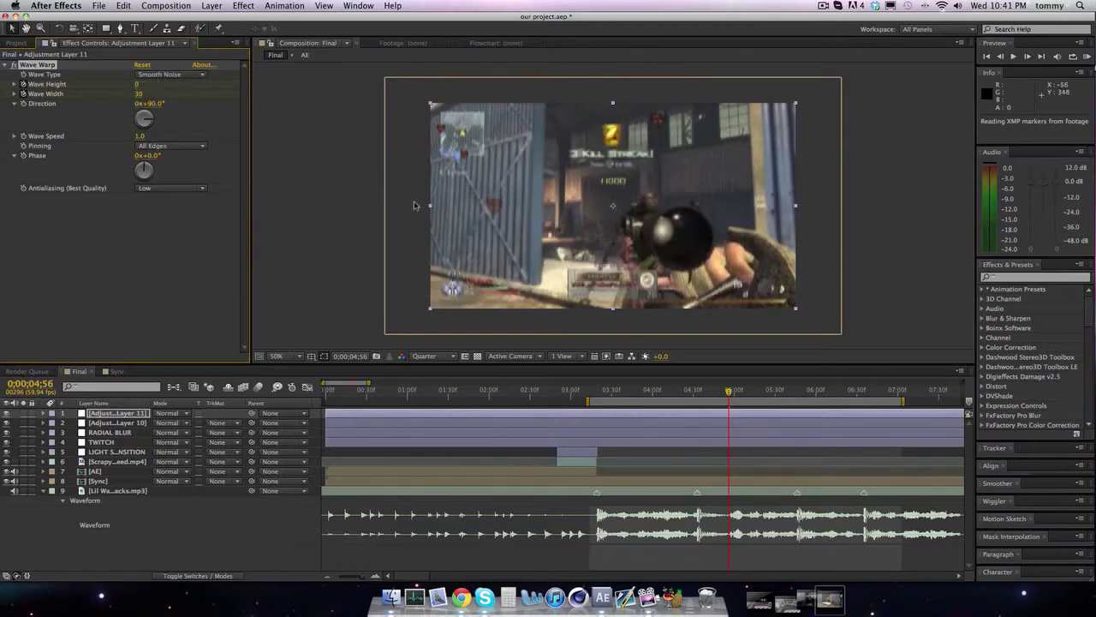
# Reveal the adjustment layer's Wave Warp keyframes and move the last Wave Height and Wave Width keyframes to 0;00;05;01
pyautogui.press('u')
pyautogui.click(729, 442)
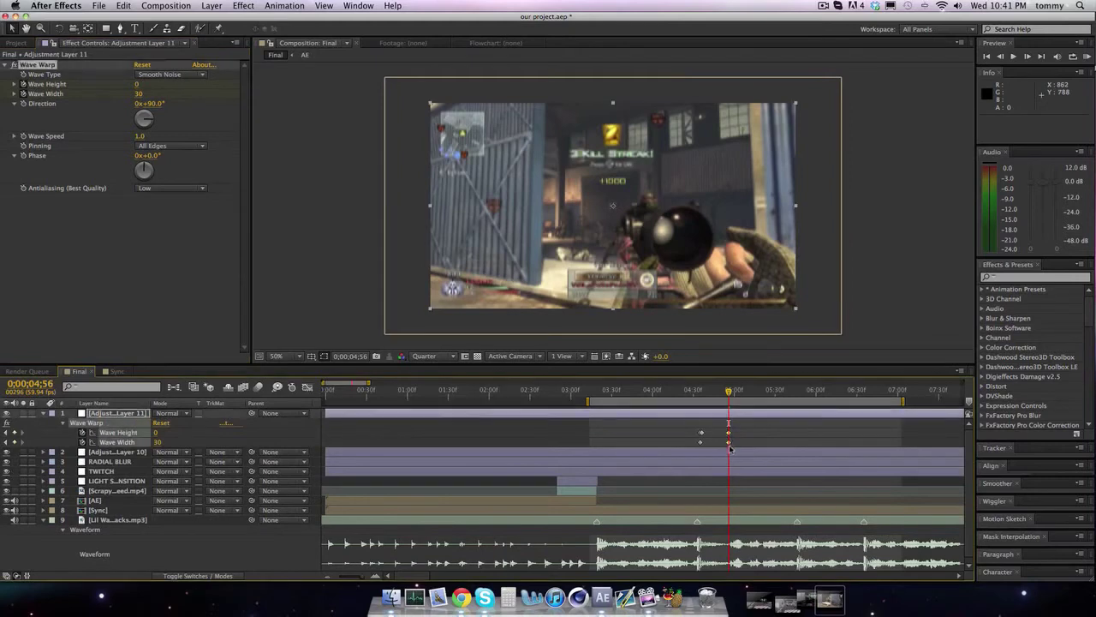
pyautogui.press('pagedown')
pyautogui.press('pagedown')
pyautogui.press('pagedown')
pyautogui.press('pagedown')
pyautogui.press('pagedown')
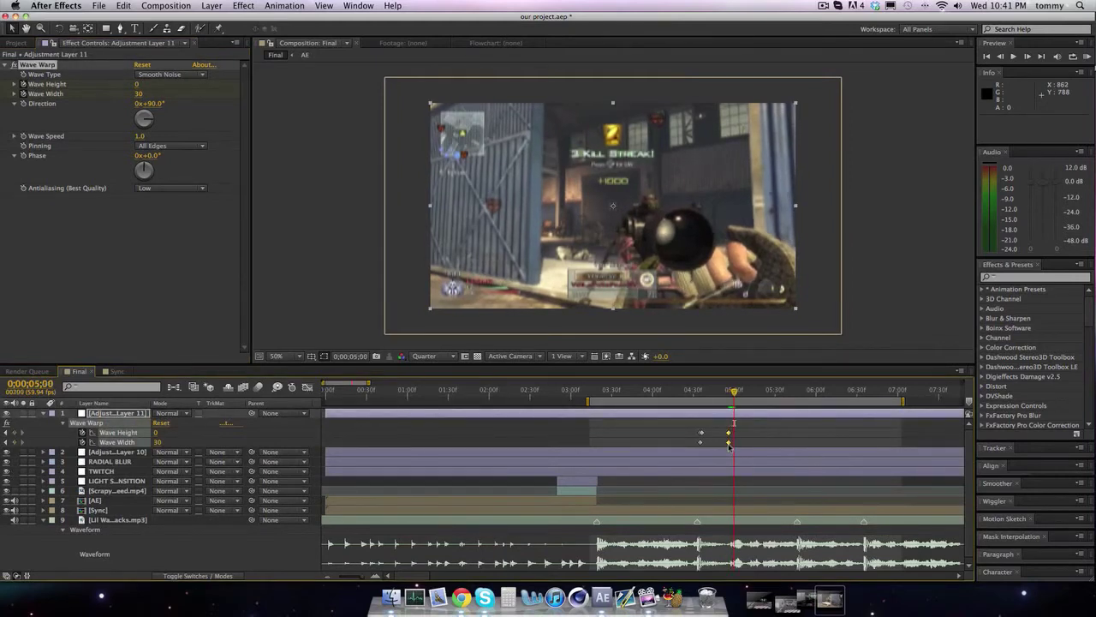
pyautogui.moveTo(734, 444); pyautogui.dragTo(738, 444)
pyautogui.click(116, 219)
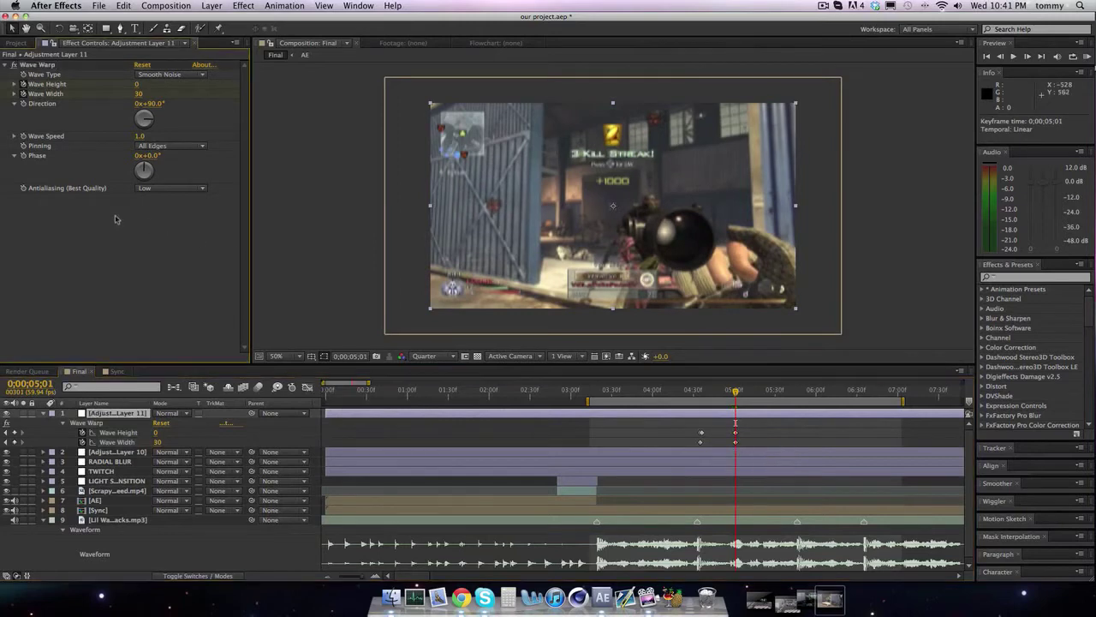
# Keyframe Wave Warp's Direction at 0x+90.0° on 0;00;04;36 and at 1x+0.0° on 0;00;05;01
pyautogui.click(6, 433)
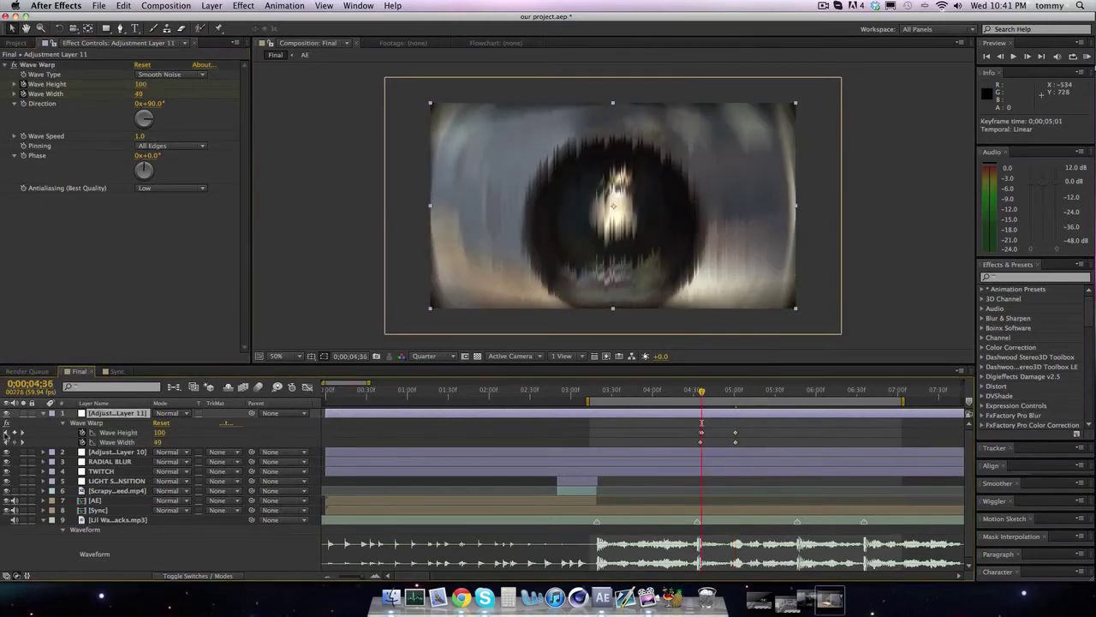
pyautogui.click(27, 104)
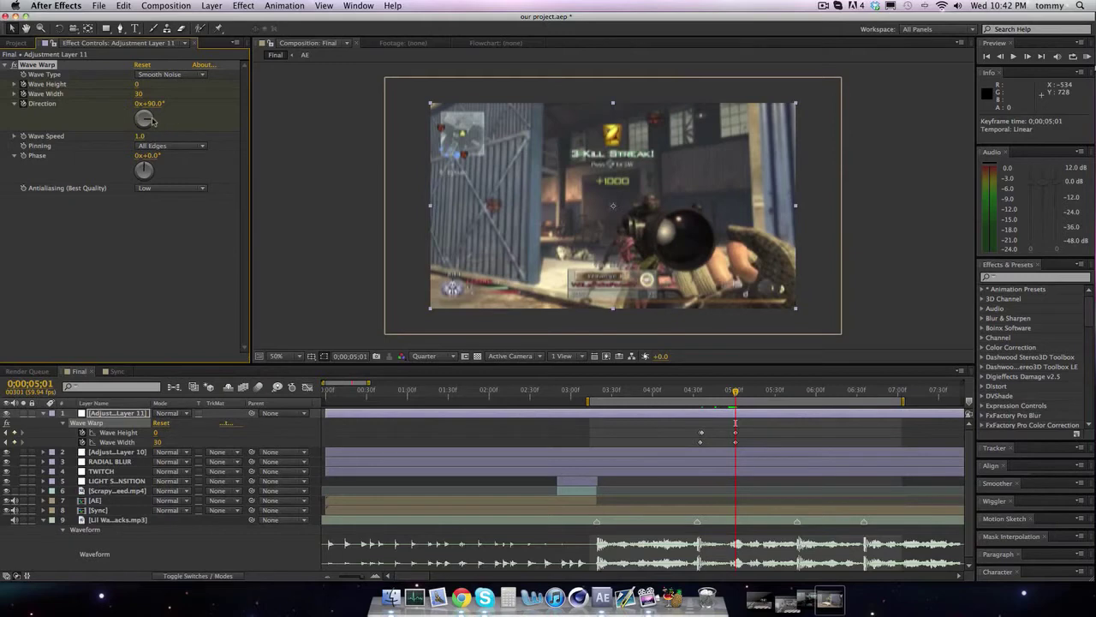
pyautogui.moveTo(153, 122); pyautogui.dragTo(151, 49)
# Start the work area at 0;00;04;34 and preview the Wave Warp animation with its sound
pyautogui.moveTo(589, 401); pyautogui.dragTo(696, 401)
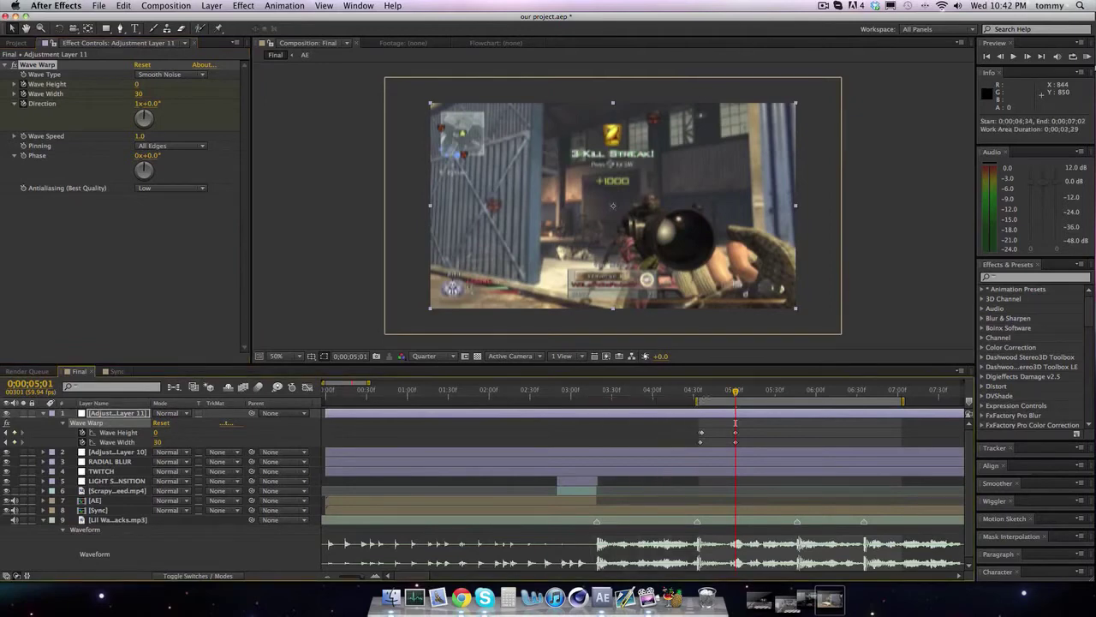
pyautogui.click(1089, 56)
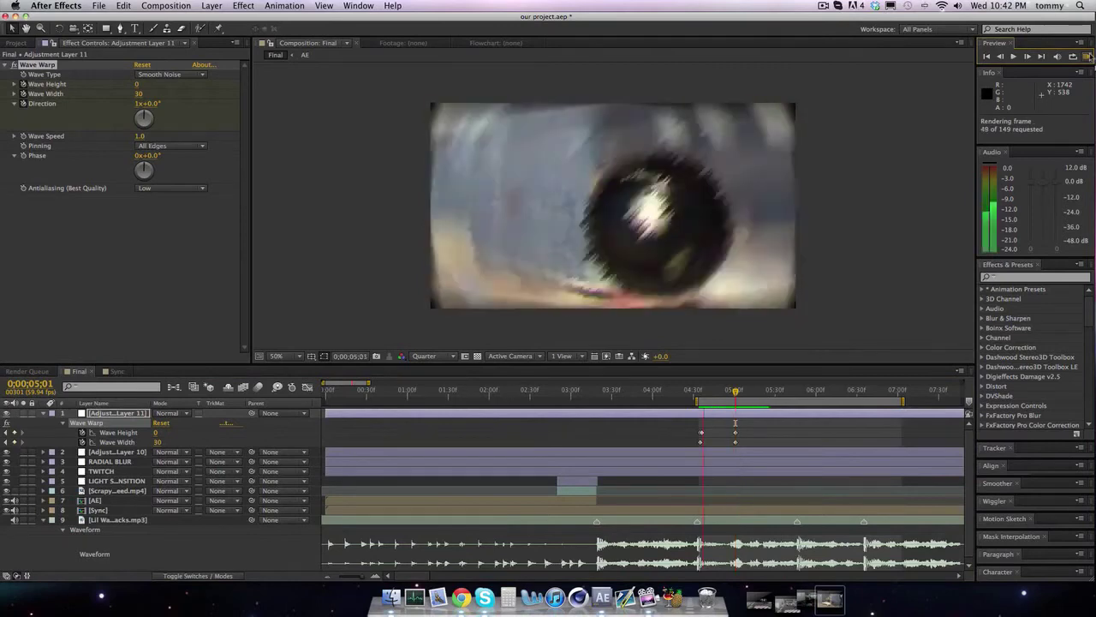
pyautogui.click(707, 411)
# Move the work area's start to just before the third beat marker and add a new adjustment layer
pyautogui.moveTo(696, 401); pyautogui.dragTo(778, 401)
pyautogui.click(159, 5)
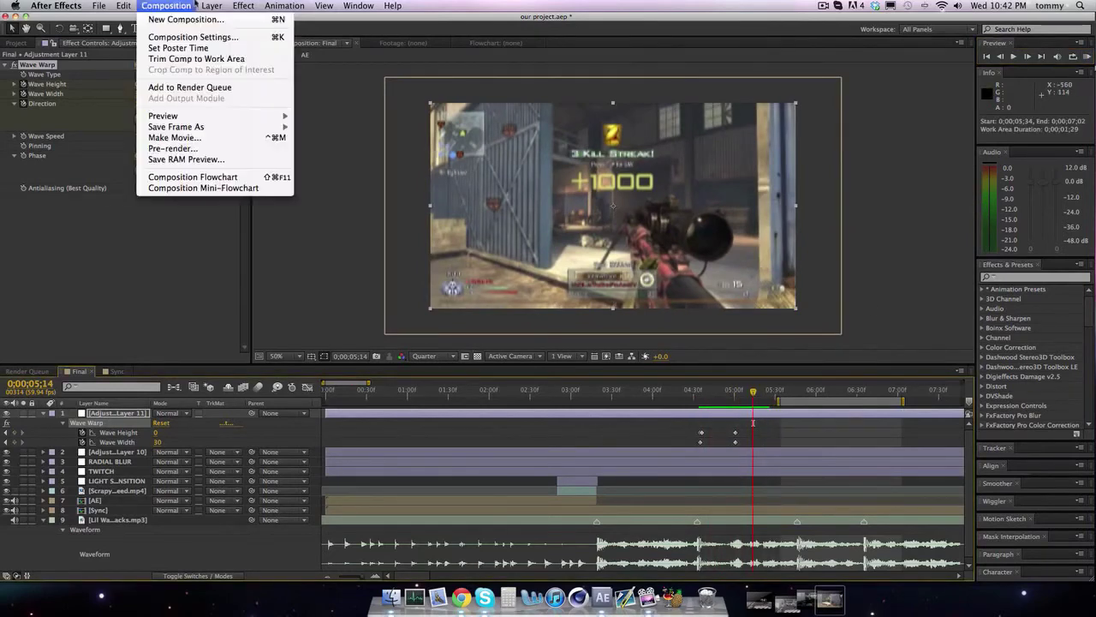
pyautogui.moveTo(221, 18)
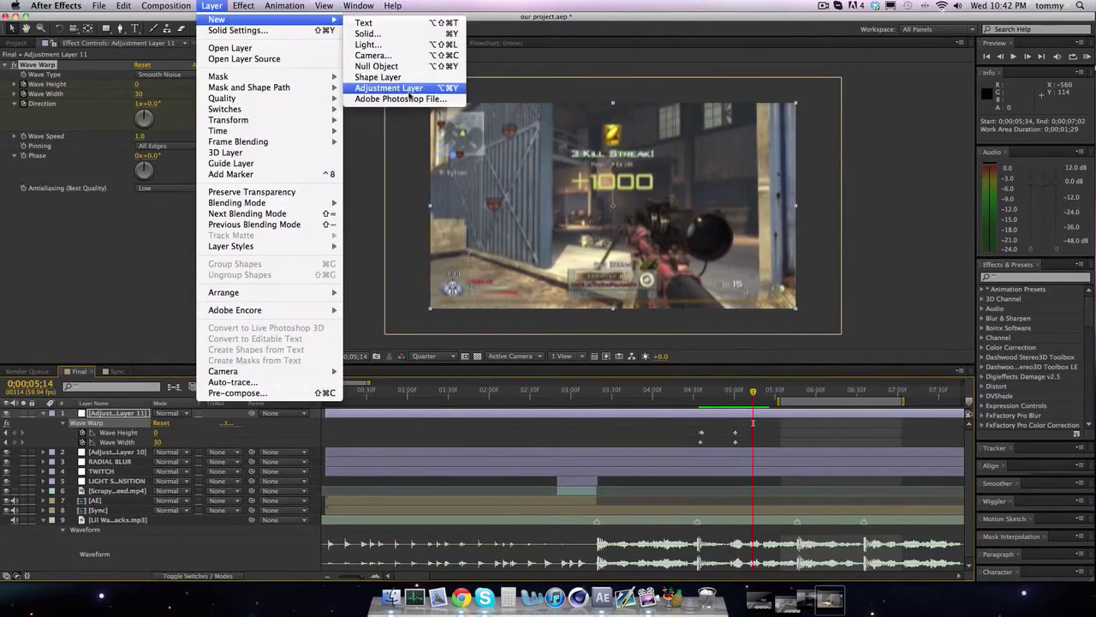
pyautogui.click(386, 89)
pyautogui.click(43, 423)
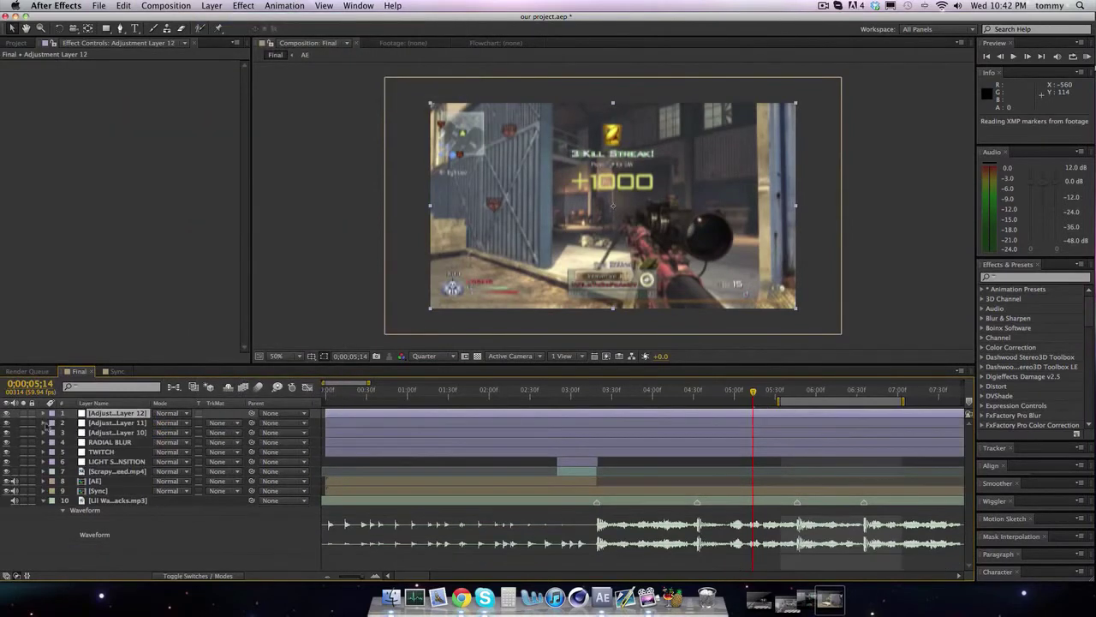
# Apply the Warp distortion effect to the new adjustment layer and set its Warp Style to FishEye
pyautogui.click(243, 5)
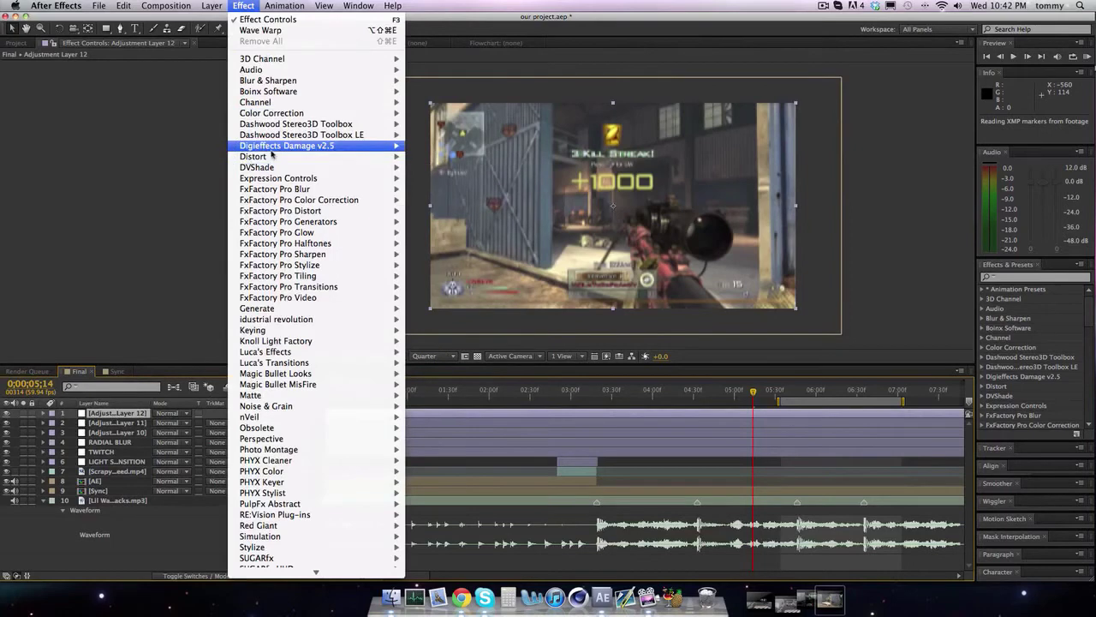
pyautogui.moveTo(272, 159)
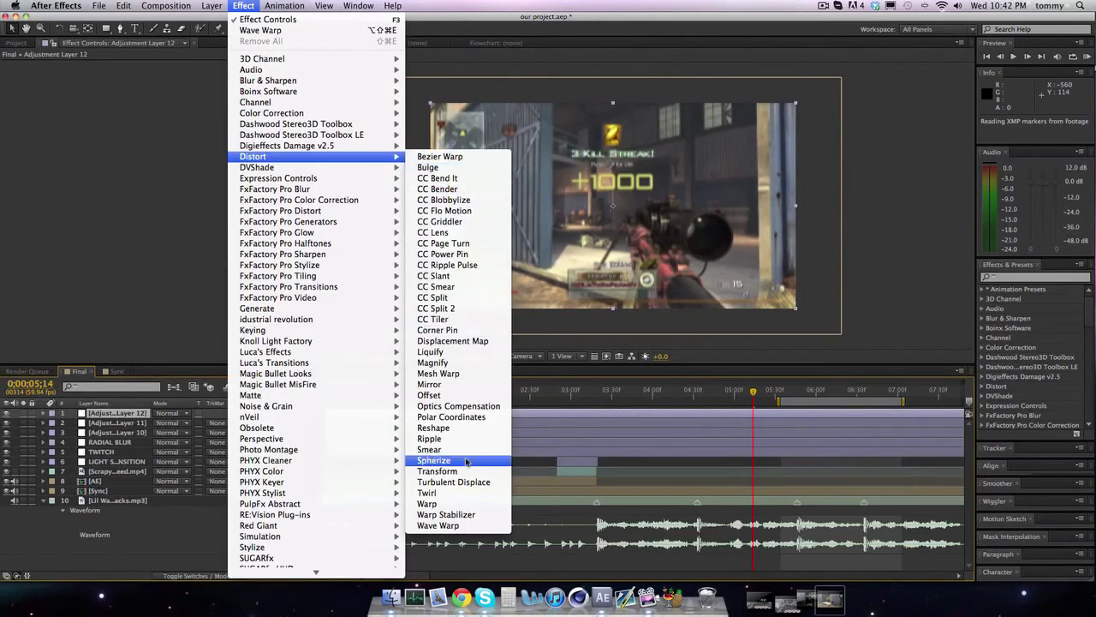
pyautogui.click(444, 505)
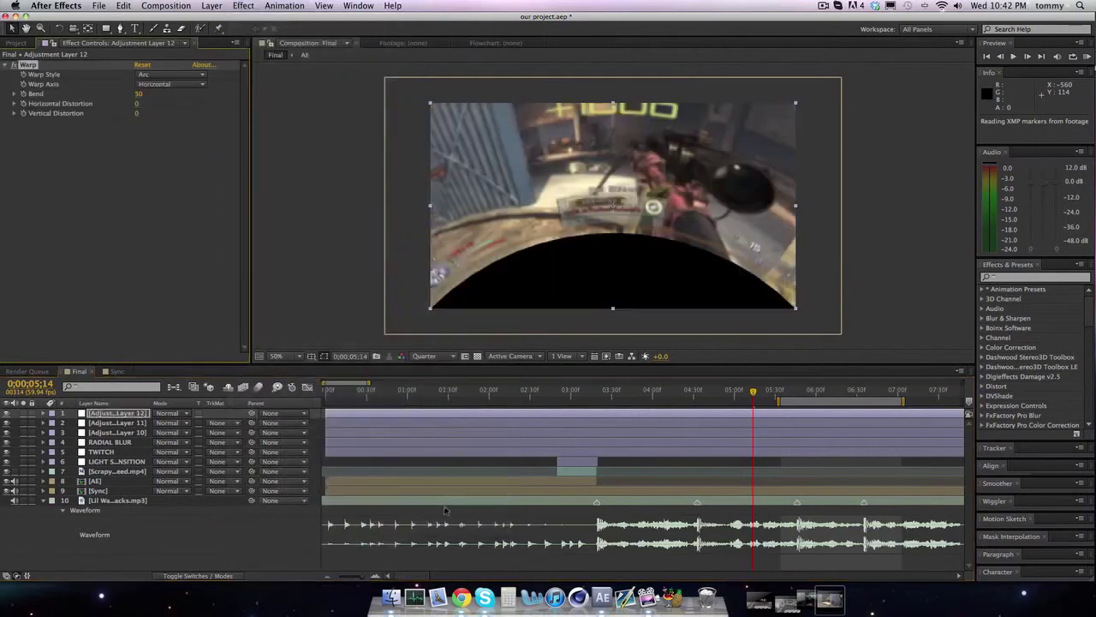
pyautogui.click(186, 76)
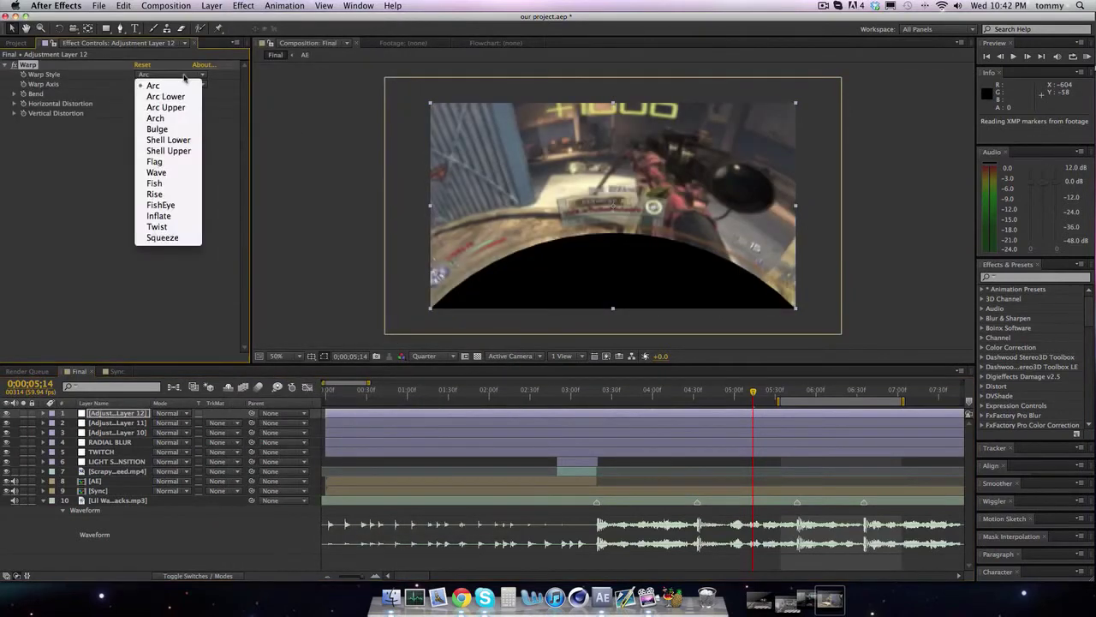
pyautogui.click(162, 206)
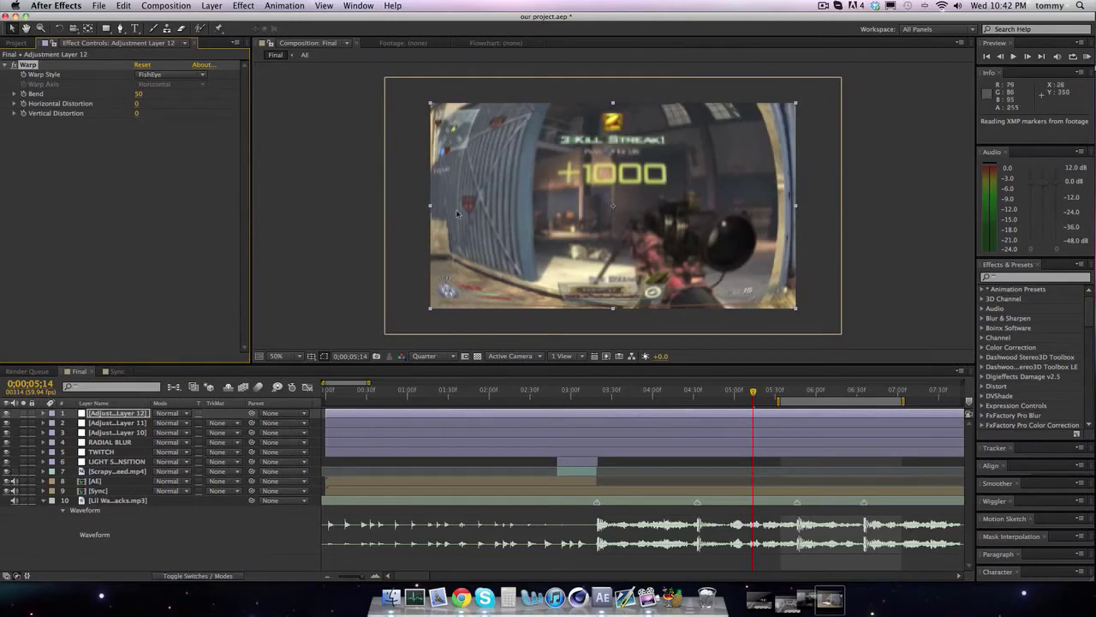
# Go to the third beat marker near 0;00;05;46 and set Warp's Bend to 0
pyautogui.press('space')
pyautogui.press('space')
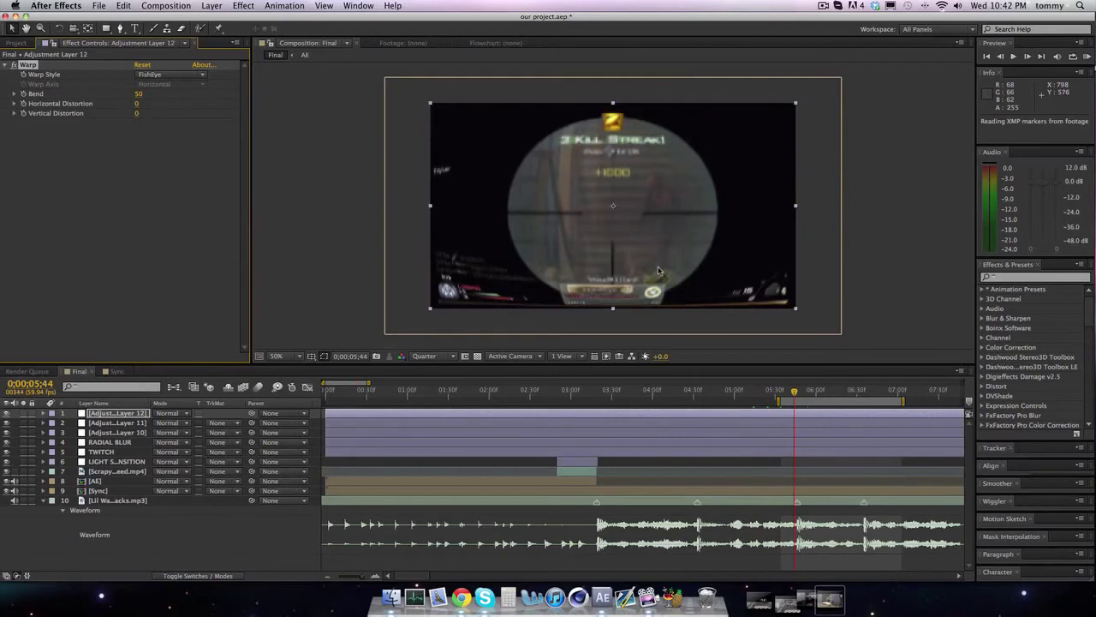
pyautogui.moveTo(794, 392); pyautogui.dragTo(798, 394)
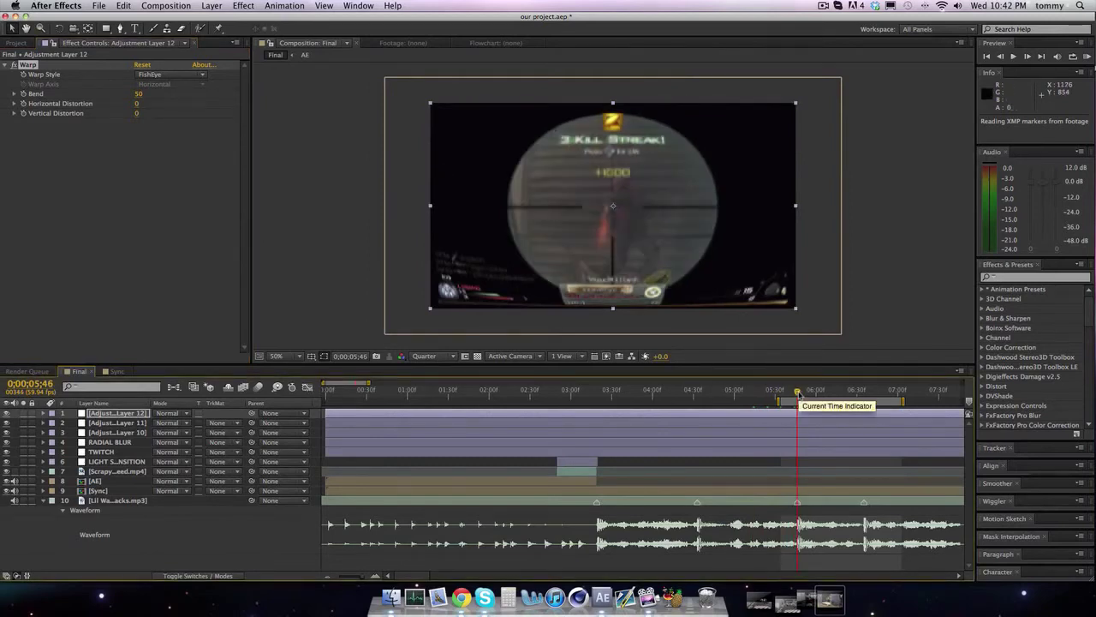
pyautogui.click(138, 94)
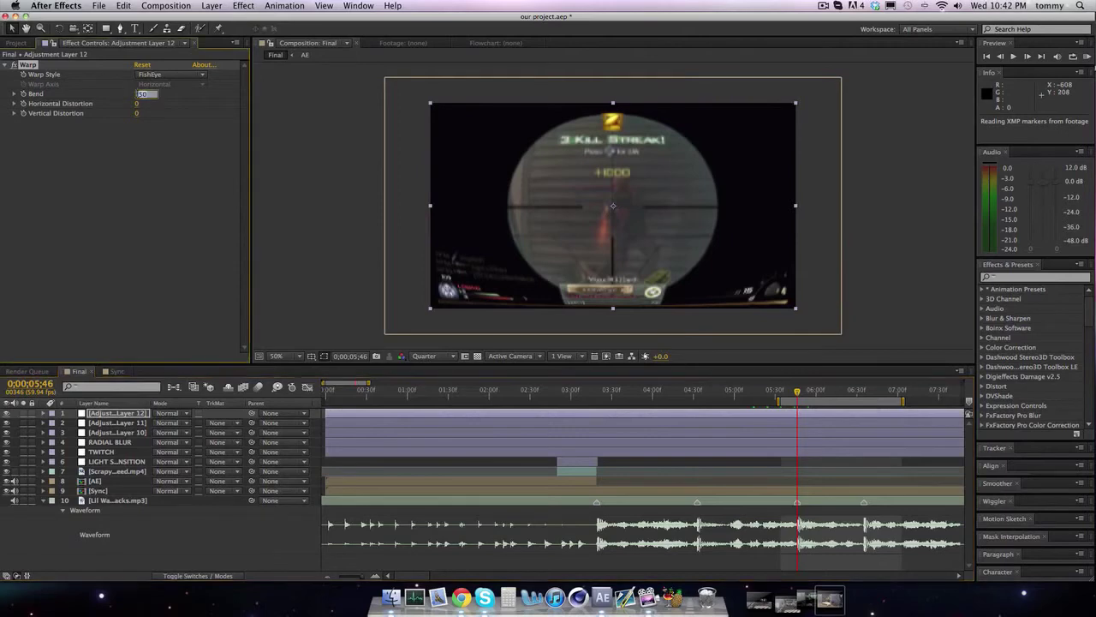
pyautogui.write('100')
pyautogui.press('Return')
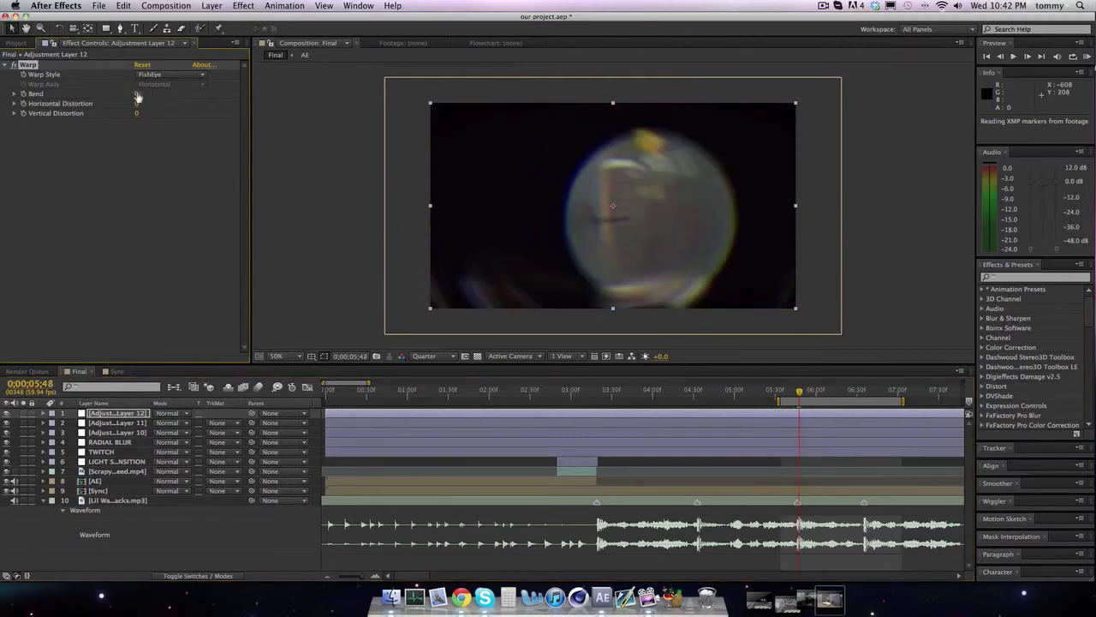
# Start keyframing Warp's Bend just past the third beat marker and set it to 40 at 0;00;05;49
pyautogui.press('pageup')
pyautogui.press('pagedown')
pyautogui.click(139, 93)
pyautogui.write('40')
pyautogui.press('Return')
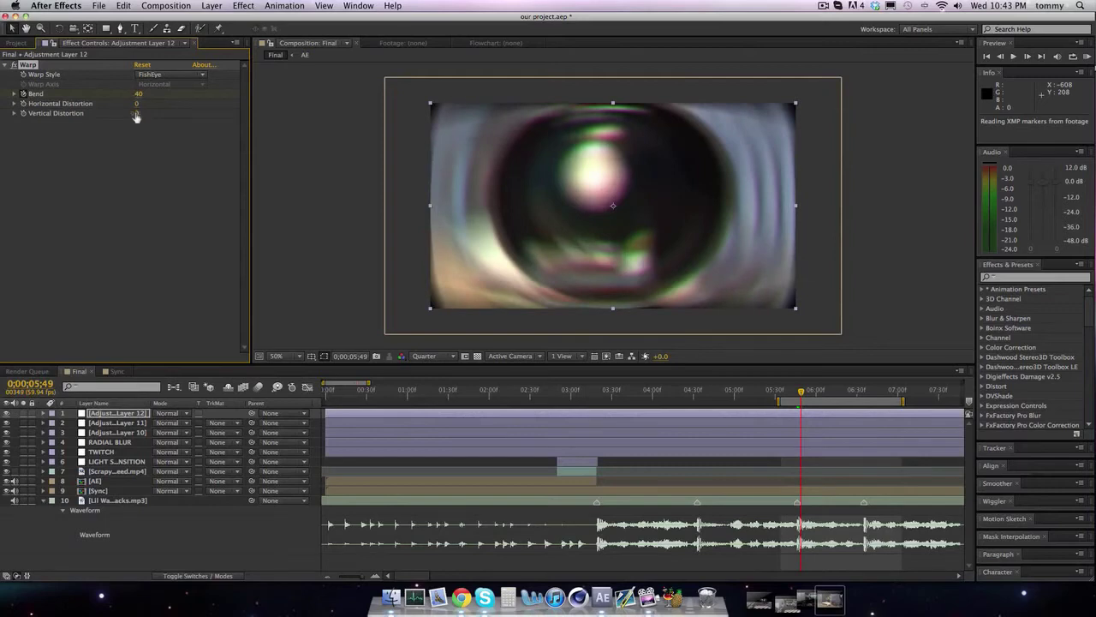
# Move Adjustment Layers 10, 11 and 12 together to sit between the RADIAL BLUR and TWITCH layers
pyautogui.click(140, 414)
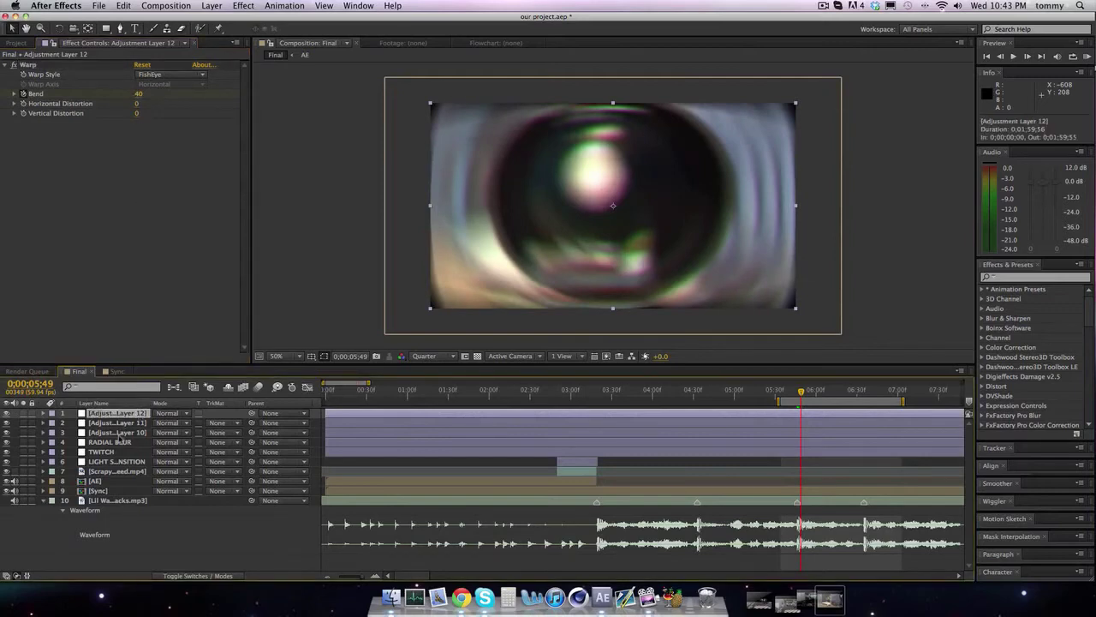
pyautogui.keyDown('shift'); pyautogui.click(116, 433); pyautogui.keyUp('shift')
pyautogui.moveTo(116, 433); pyautogui.dragTo(114, 452)
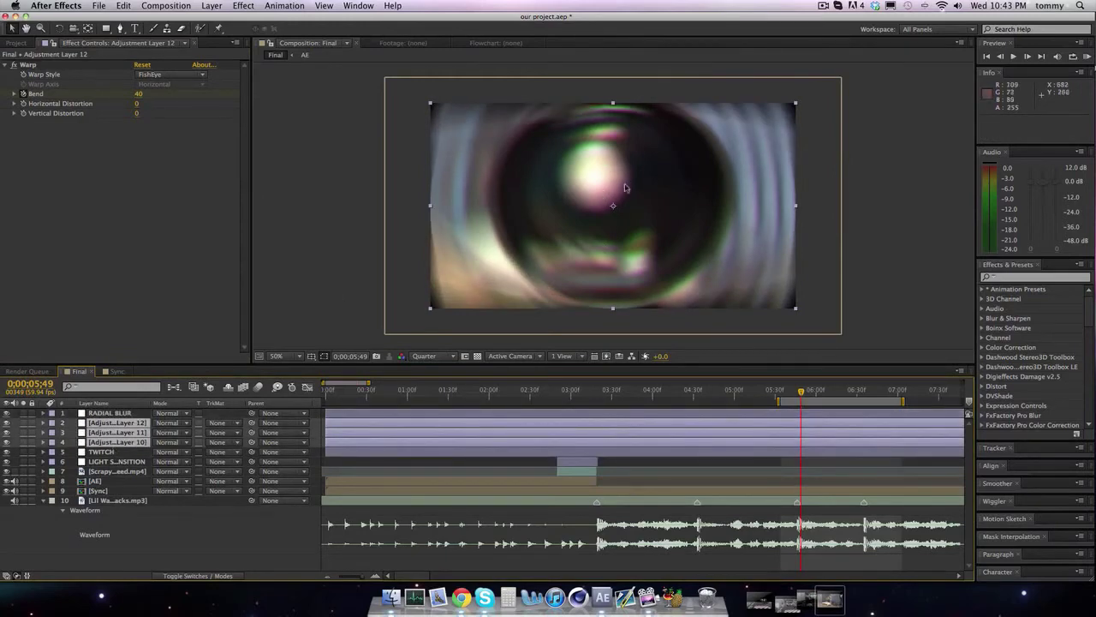
pyautogui.click(168, 239)
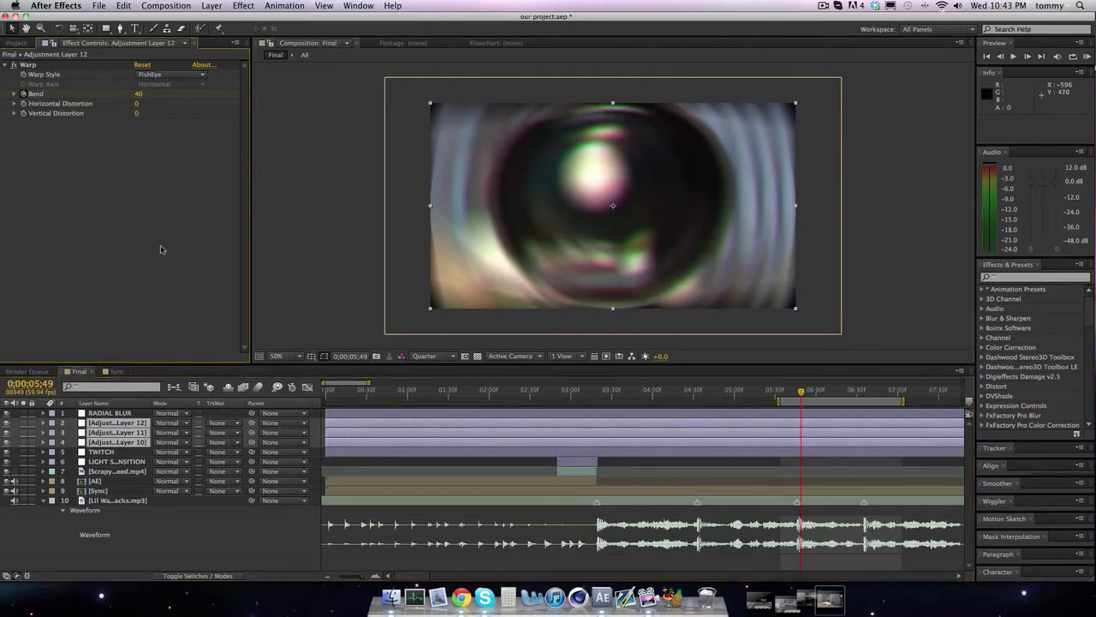
pyautogui.click(311, 283)
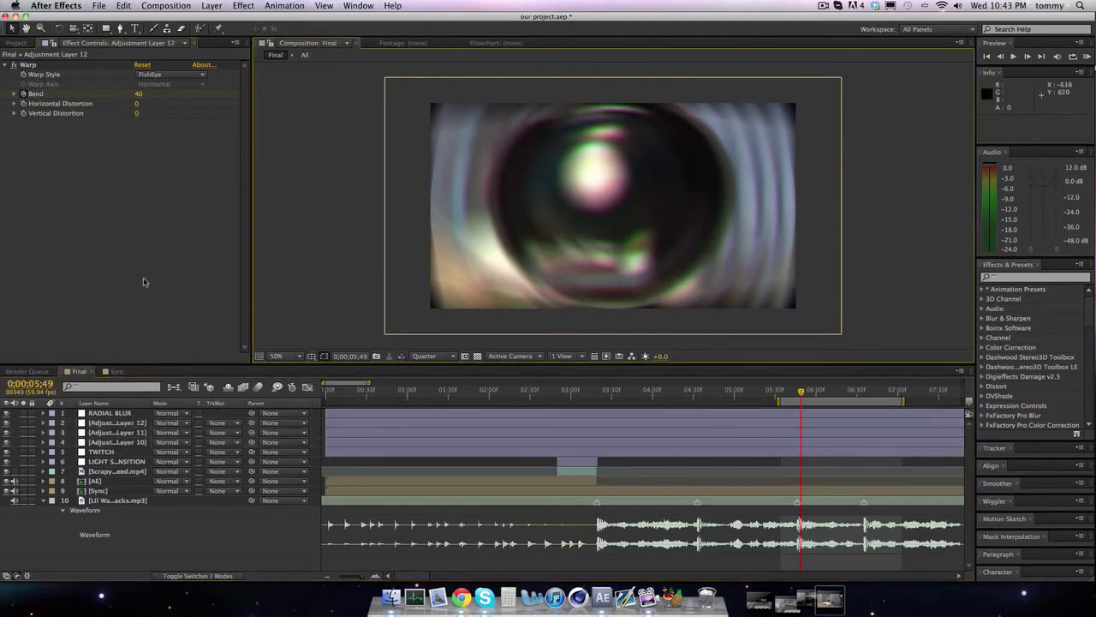
# Reveal Adjustment Layer 12's Bend keyframes and advance the current time to 0;00;06;09
pyautogui.click(119, 421)
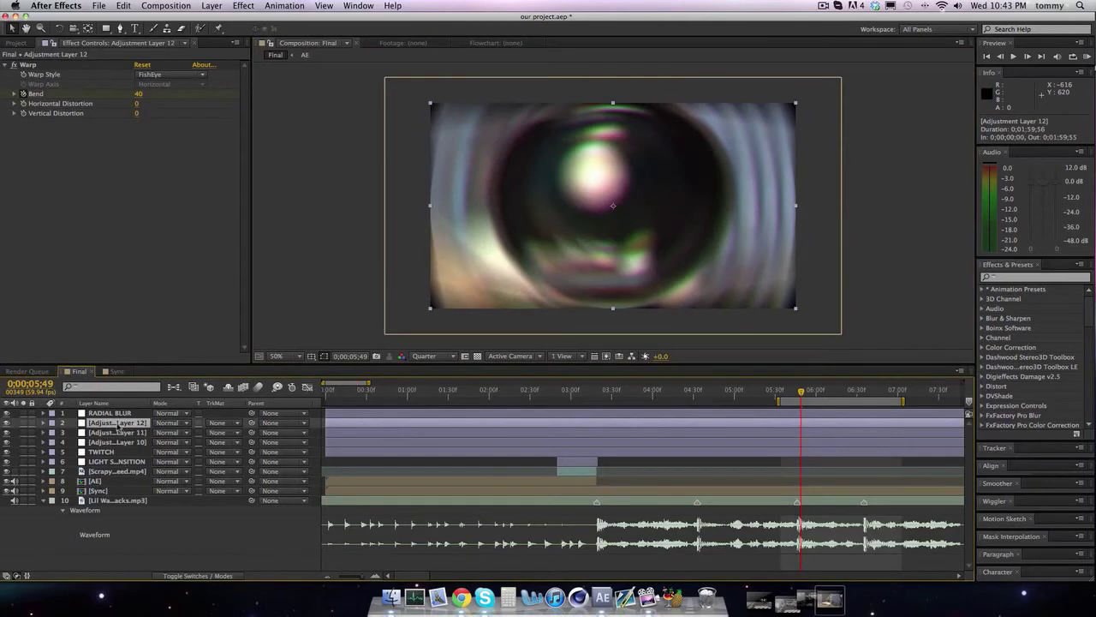
pyautogui.press('u')
pyautogui.press('space')
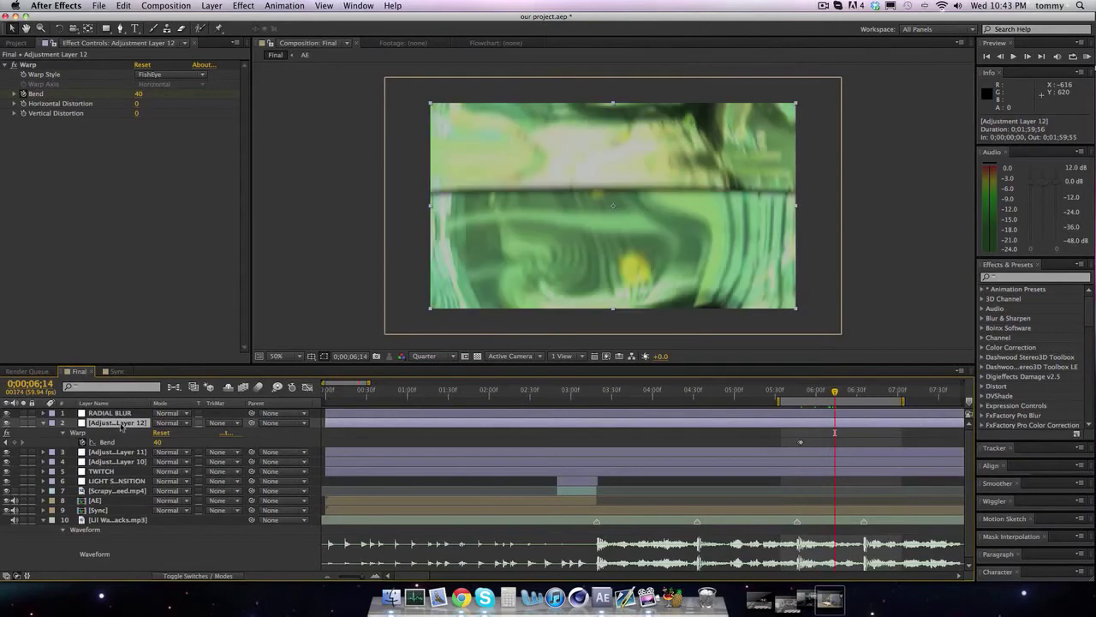
pyautogui.press('super+Down')
pyautogui.press('super+Down')
pyautogui.press('super+Down')
pyautogui.press('super+Down')
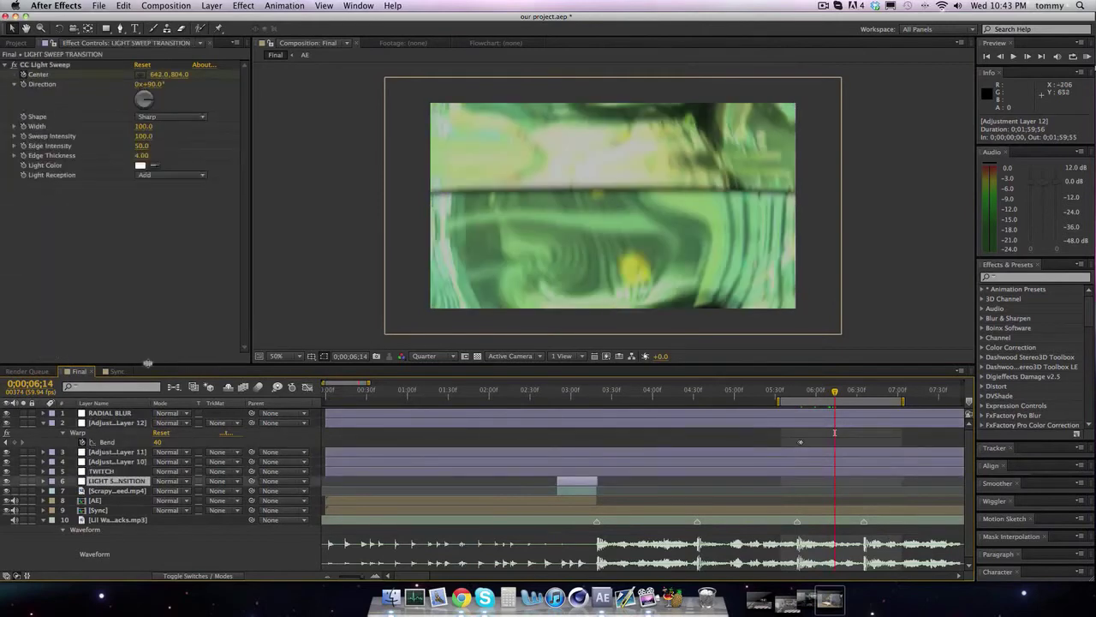
pyautogui.press('pageup')
pyautogui.press('pageup')
pyautogui.press('pageup')
pyautogui.press('pageup')
pyautogui.press('pageup')
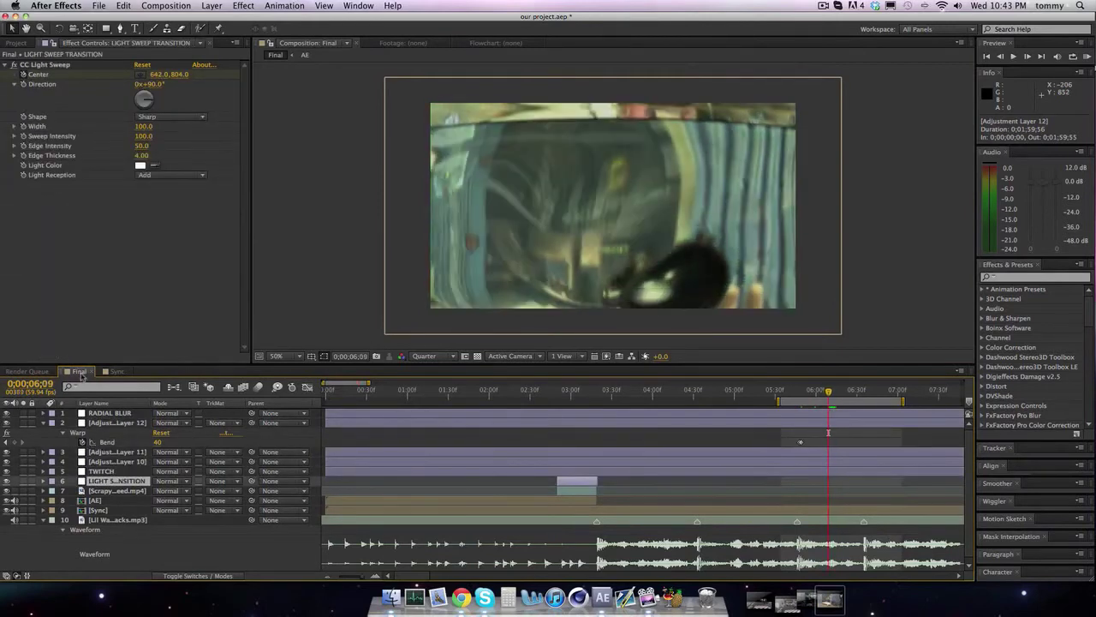
# Keyframe Warp's Bend at 0 on the current frame and preview the work area
pyautogui.click(116, 452)
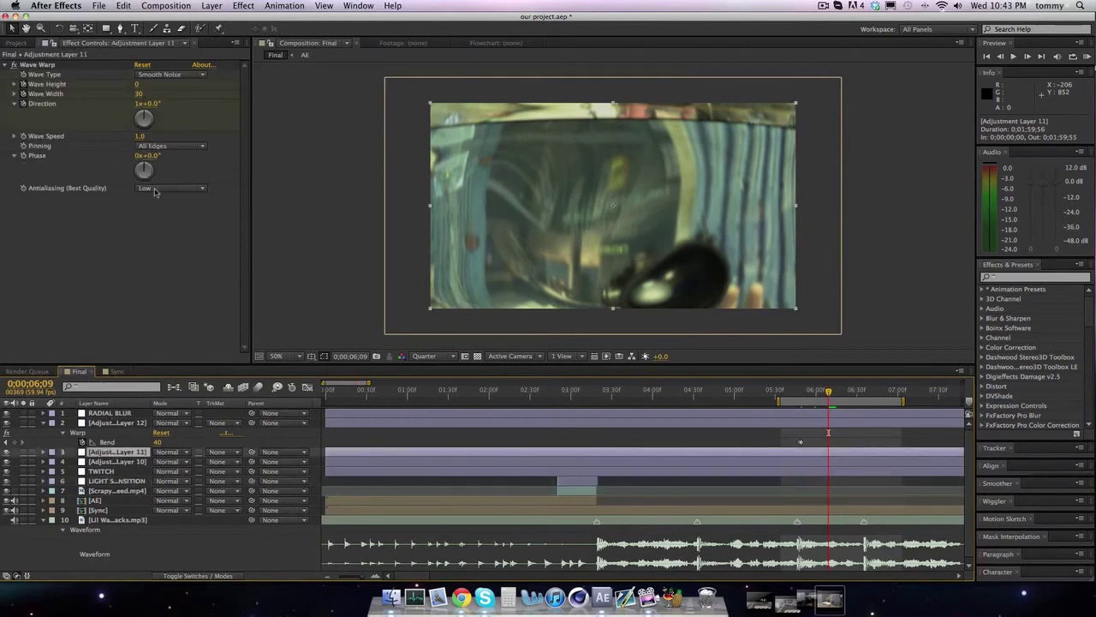
pyautogui.press('KP_0')
pyautogui.press('space')
pyautogui.click(157, 442)
pyautogui.write('0')
pyautogui.press('Return')
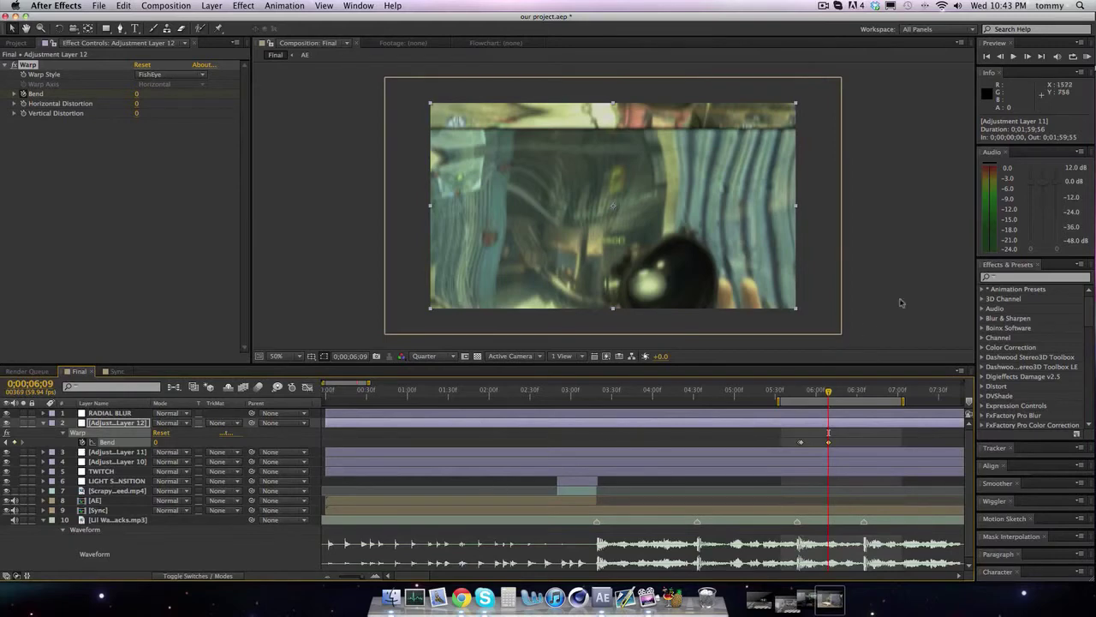
pyautogui.click(1087, 57)
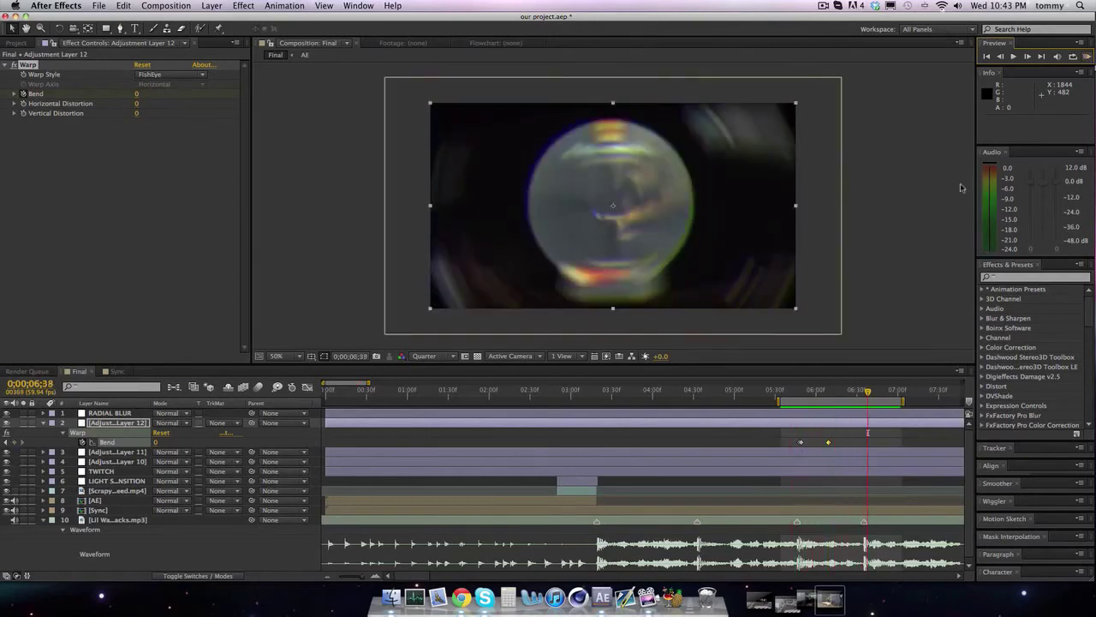
# Add a new adjustment layer at the top of the Final composition's layer stack
pyautogui.click(212, 6)
pyautogui.moveTo(257, 19)
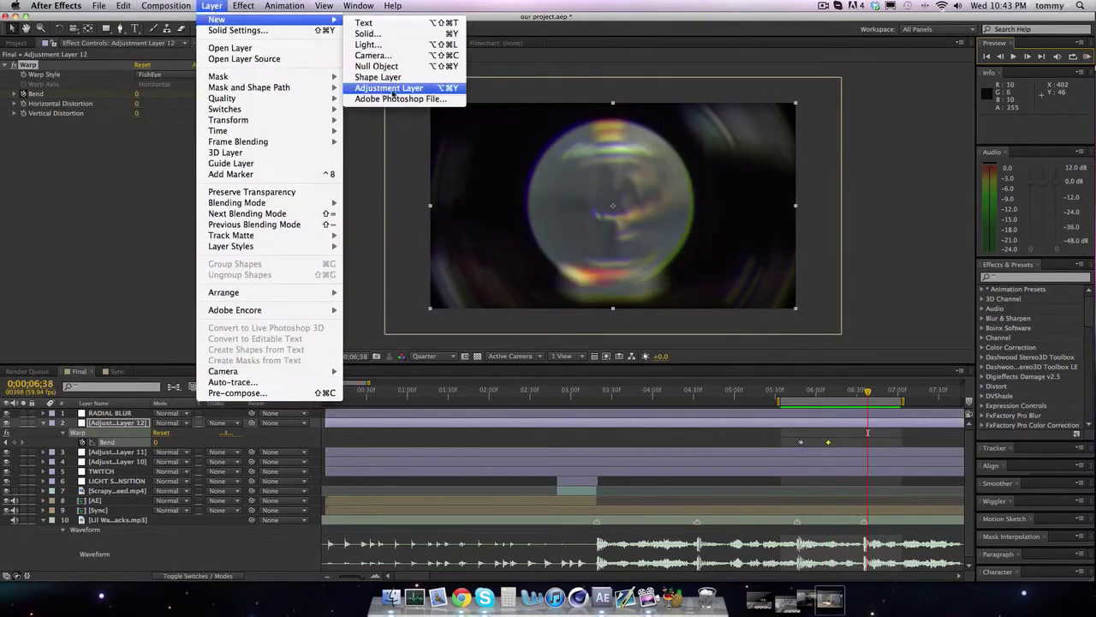
pyautogui.click(389, 89)
pyautogui.rightClick(142, 413)
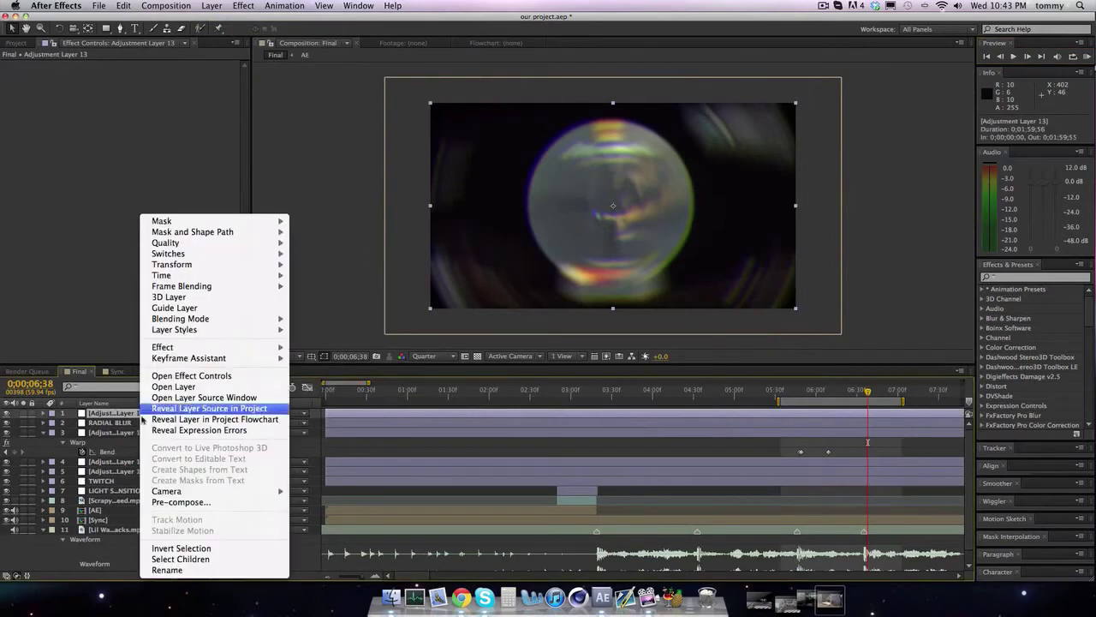
pyautogui.click(172, 575)
pyautogui.click(152, 280)
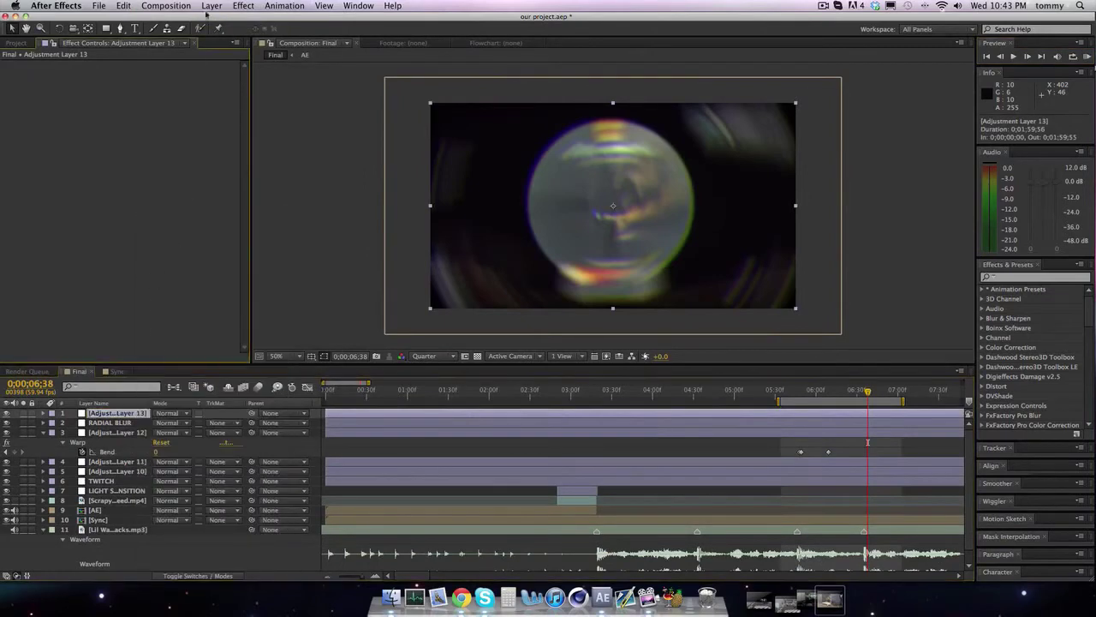
# Apply the Displacement Map effect to the new adjustment layer and set Max Horizontal and Max Vertical Displacement to 0
pyautogui.click(241, 6)
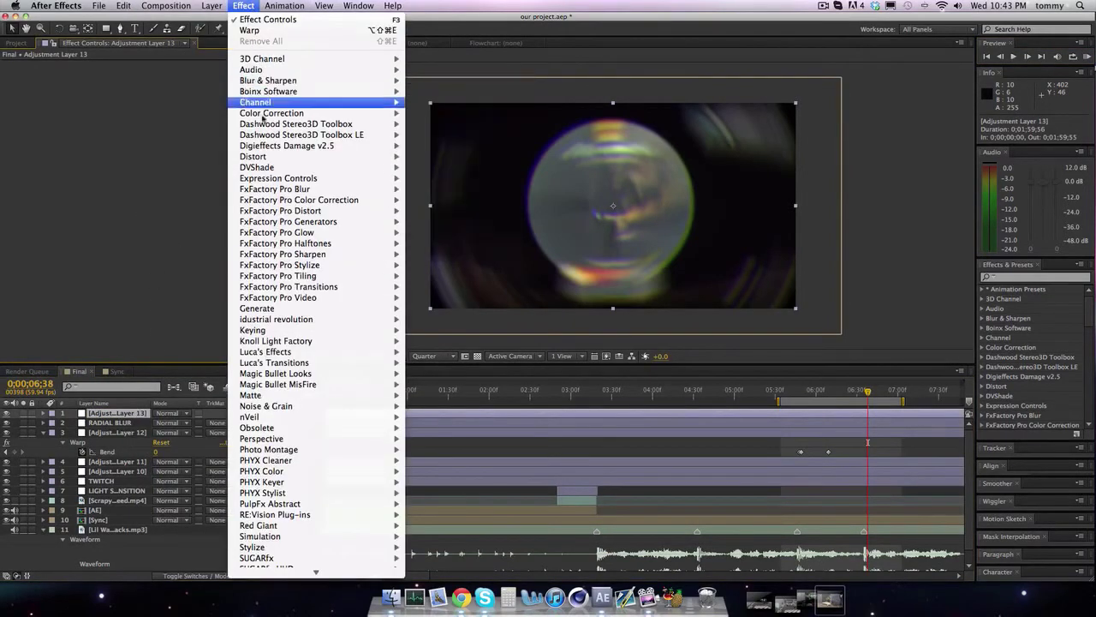
pyautogui.moveTo(274, 157)
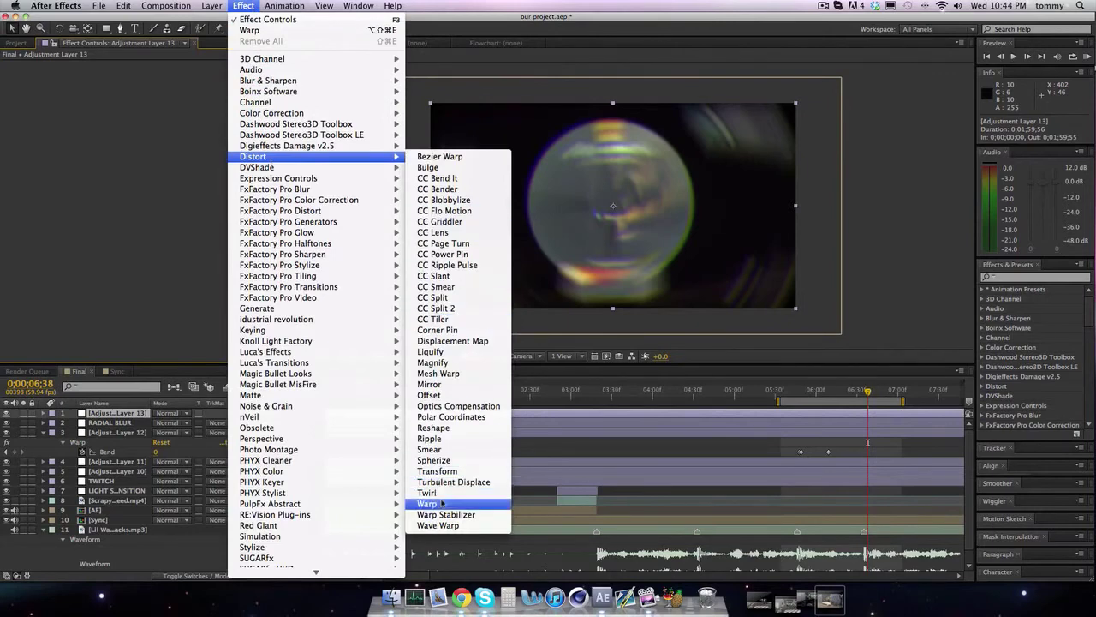
pyautogui.click(452, 341)
pyautogui.click(145, 94)
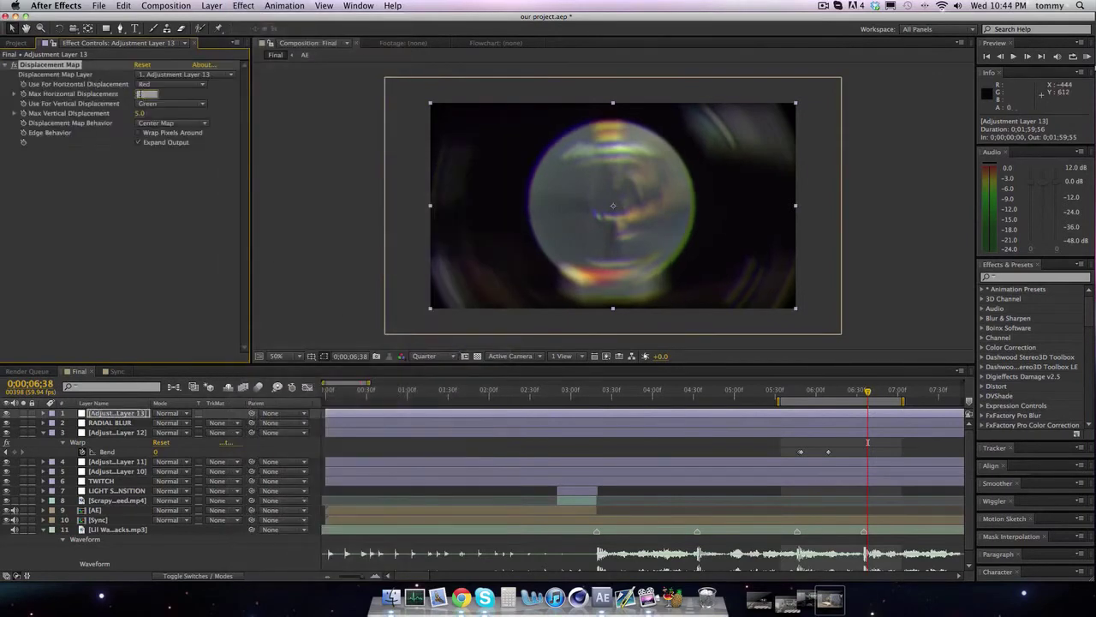
pyautogui.write('0')
pyautogui.press('Return')
pyautogui.click(141, 114)
pyautogui.write('0')
pyautogui.press('Return')
# Start keyframing both maximum displacements at 0;00;06;38, and one frame further set Horizontal to 85 and Vertical to 95
pyautogui.press('space')
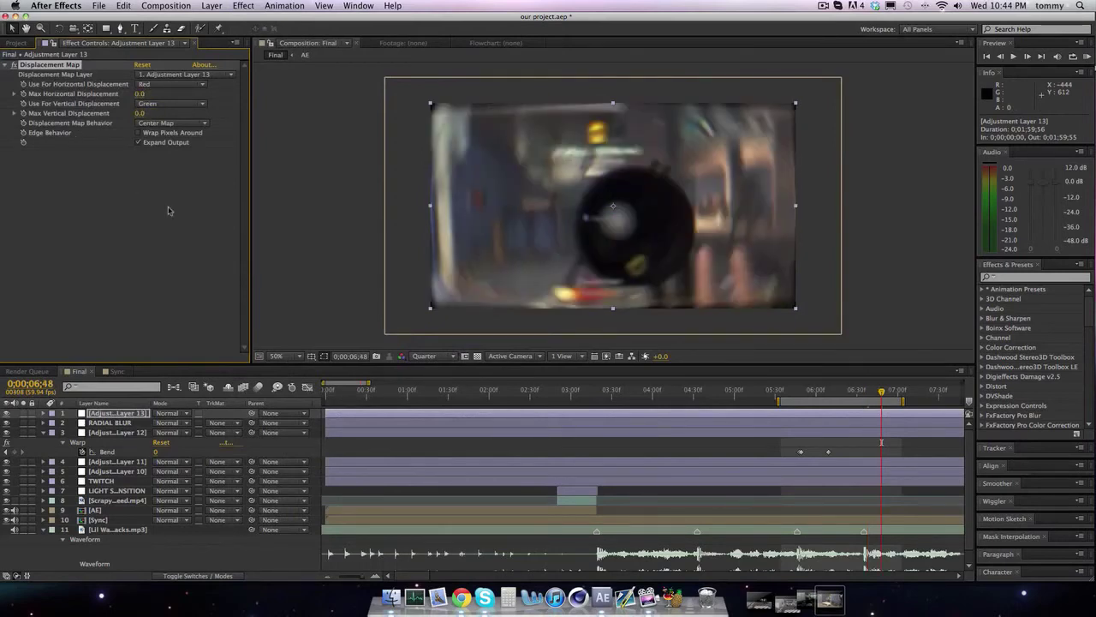
pyautogui.press('pageup')
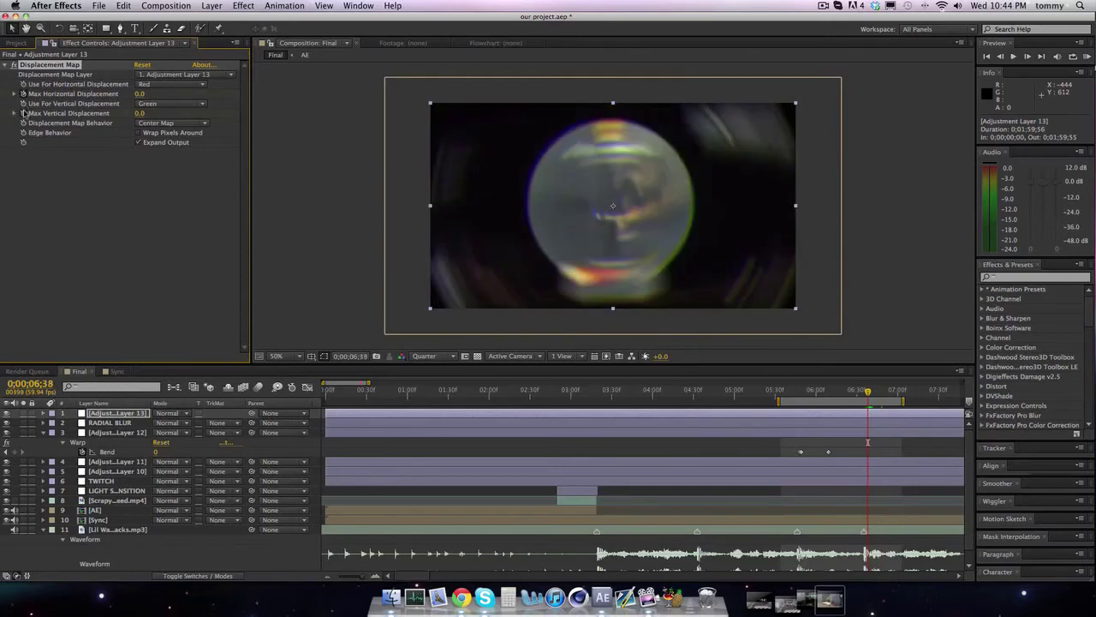
pyautogui.press('pagedown')
pyautogui.click(141, 94)
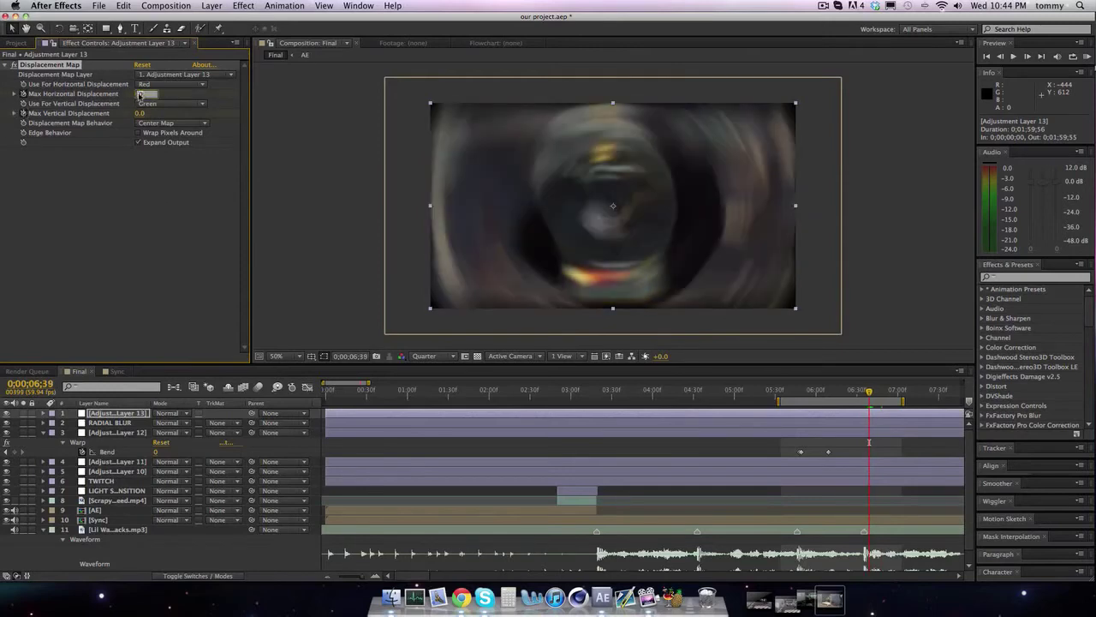
pyautogui.write('85')
pyautogui.click(140, 113)
pyautogui.write('85')
pyautogui.press('Return')
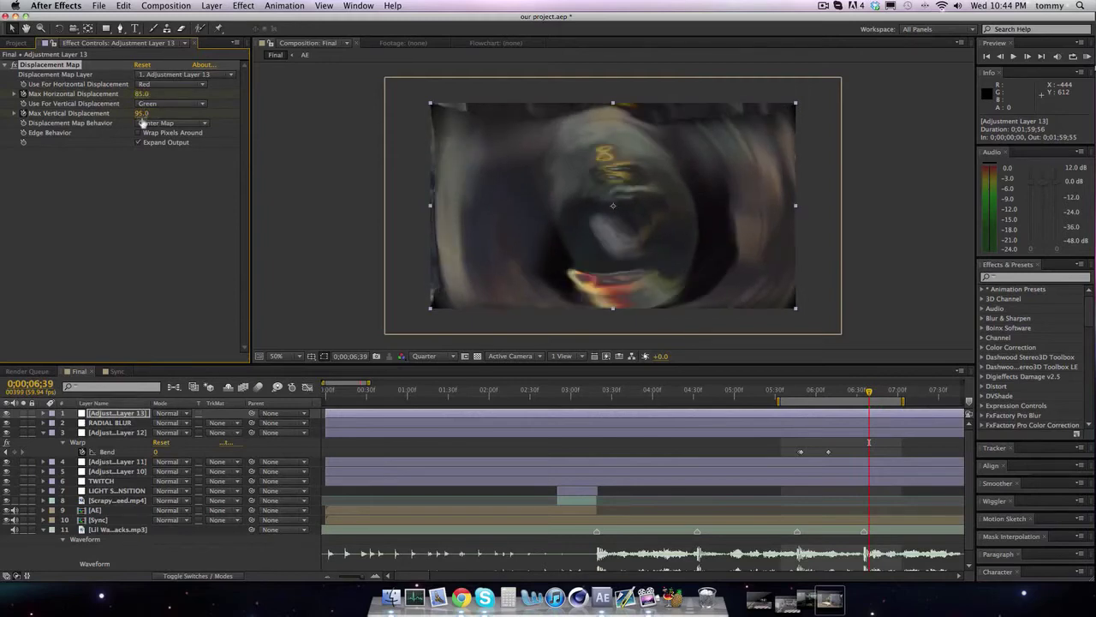
# Move Adjustment Layer 13 directly below the TWITCH layer and raise its Max Horizontal Displacement to 110
pyautogui.click(130, 412)
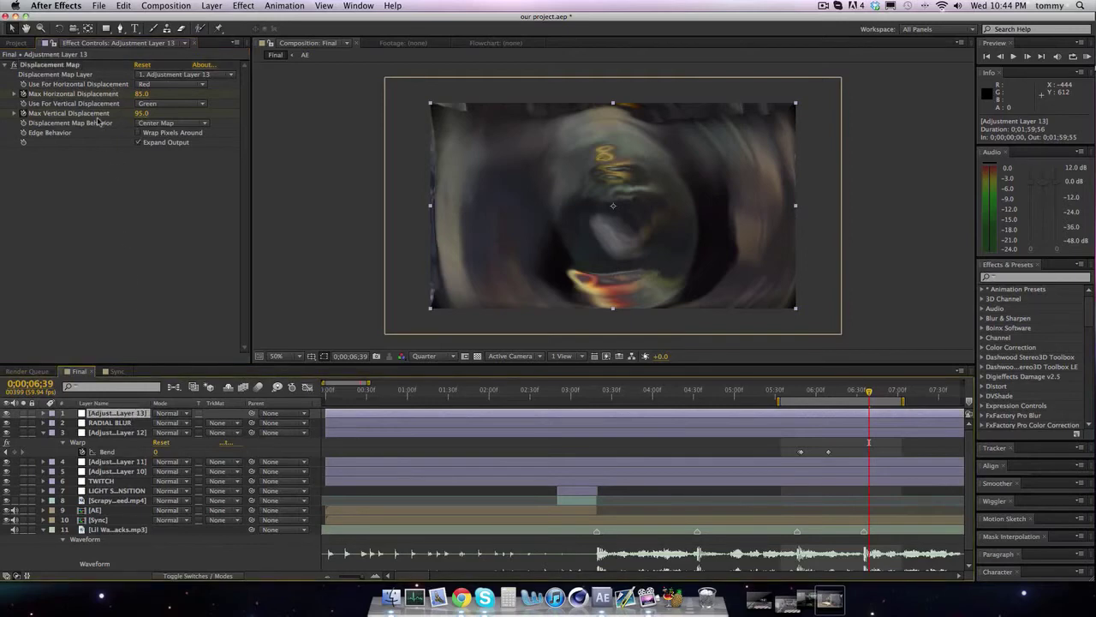
pyautogui.moveTo(103, 414); pyautogui.dragTo(113, 486)
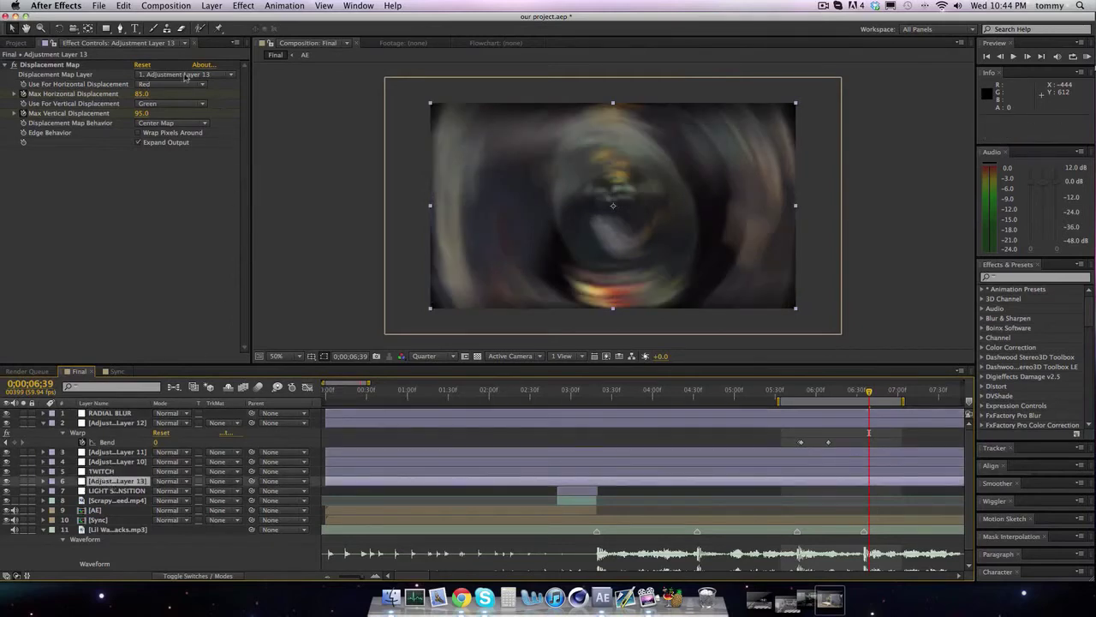
pyautogui.click(142, 94)
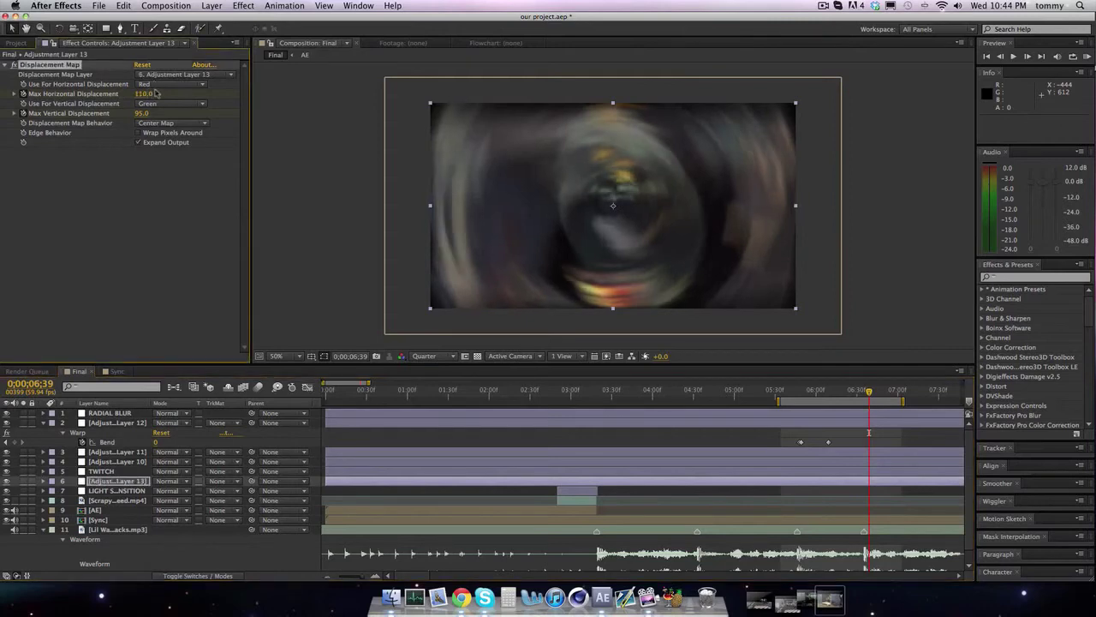
# Keyframe Max Horizontal and Max Vertical Displacement back to 0 at 0;00;06;59
pyautogui.hotkey('shift', 'pagedown')
pyautogui.hotkey('shift', 'pagedown')
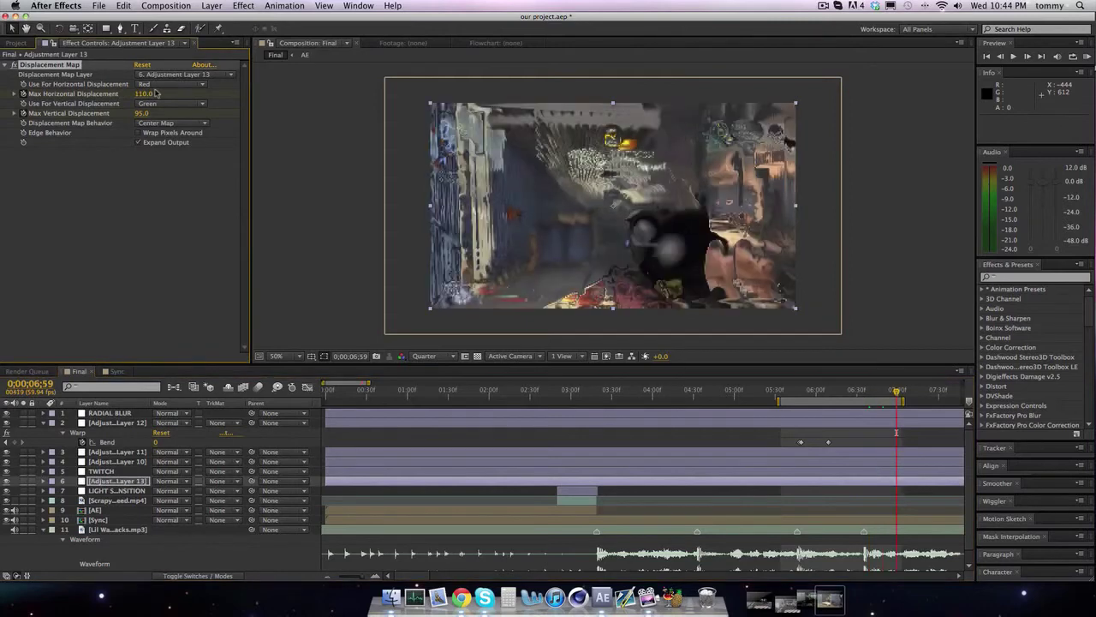
pyautogui.click(147, 94)
pyautogui.write('0')
pyautogui.press('Return')
pyautogui.click(142, 113)
pyautogui.write('0')
pyautogui.press('Return')
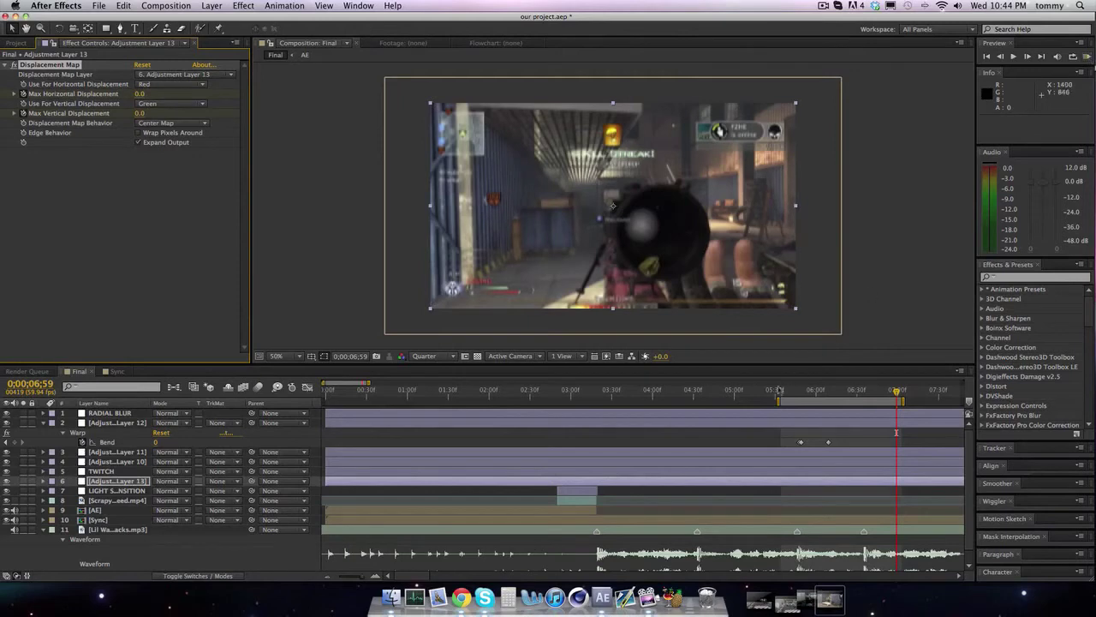
# Set the work area from just before the light transition layer to 0;00;06;59 and play a RAM preview
pyautogui.moveTo(774, 404); pyautogui.dragTo(551, 403)
pyautogui.moveTo(678, 400); pyautogui.dragTo(896, 400)
pyautogui.click(1086, 57)
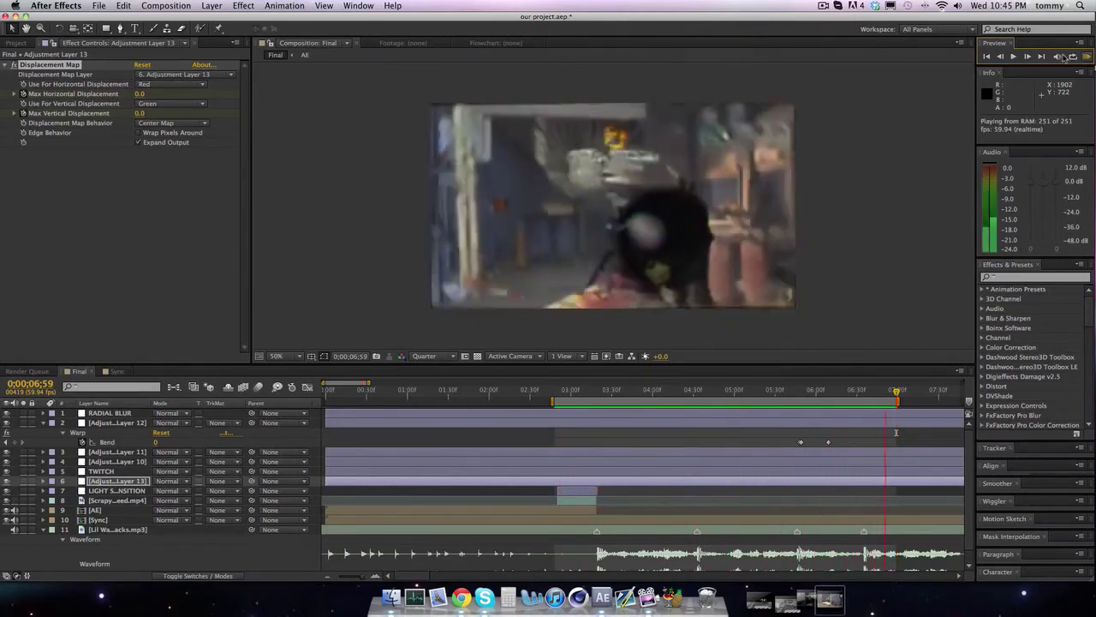
pyautogui.press('space')
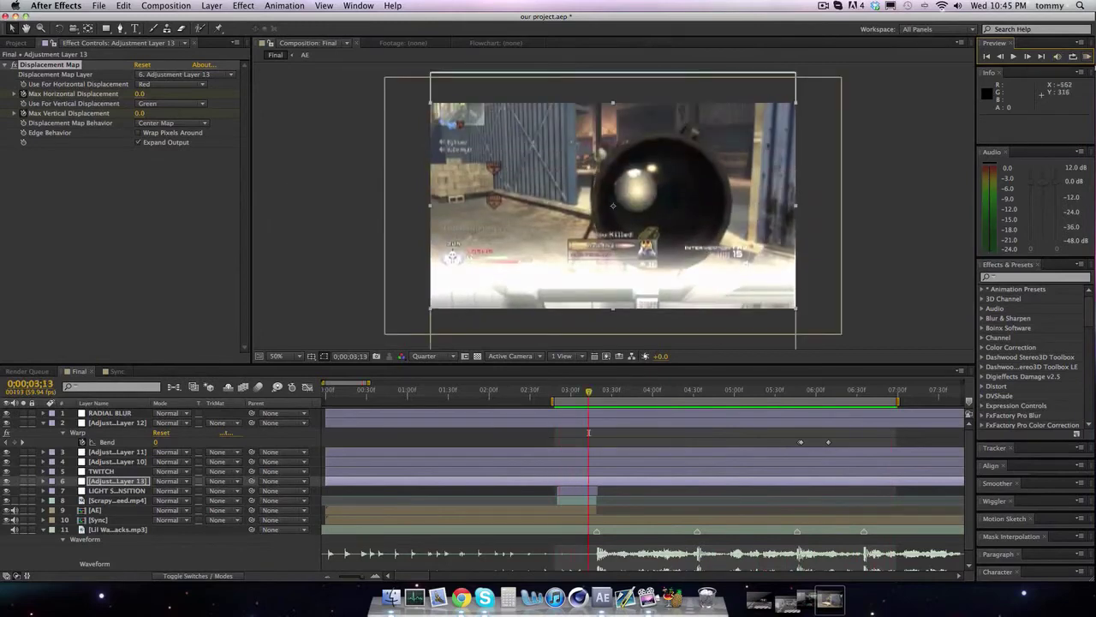
# Collapse Adjustment Layer 12's properties, then add a new adjustment layer on top and rename it CC
pyautogui.click(43, 422)
pyautogui.click(243, 6)
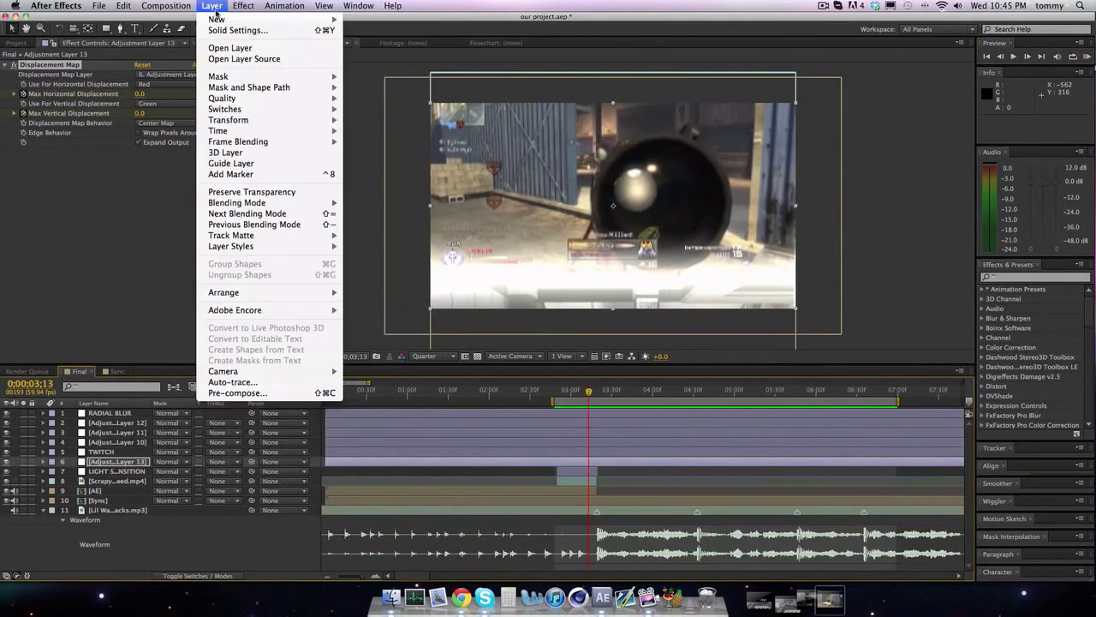
pyautogui.click(388, 87)
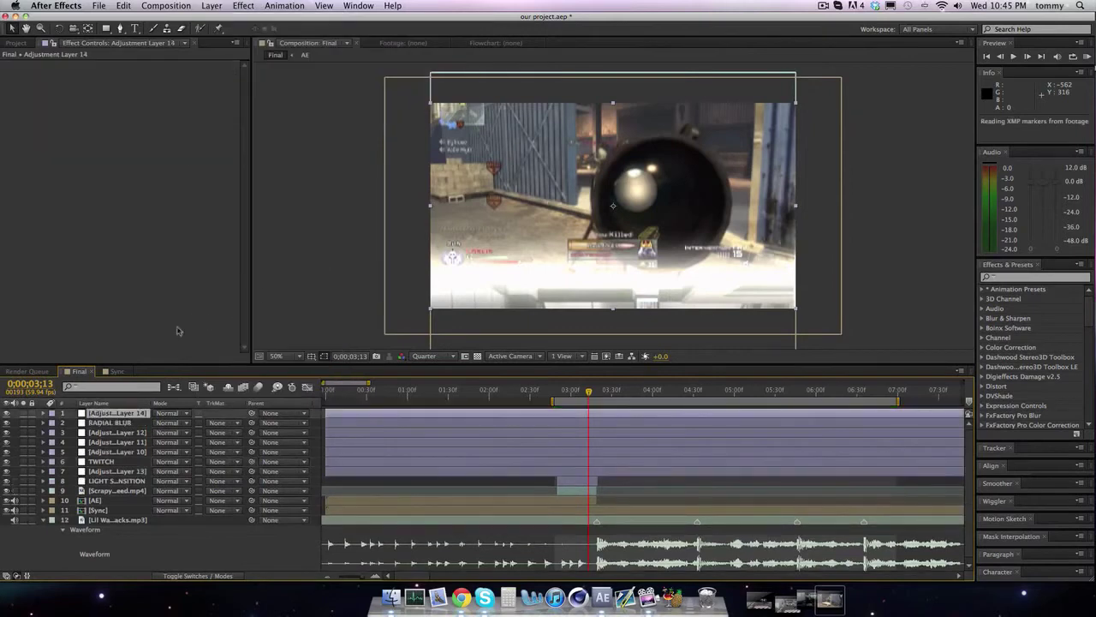
pyautogui.rightClick(116, 416)
pyautogui.click(142, 570)
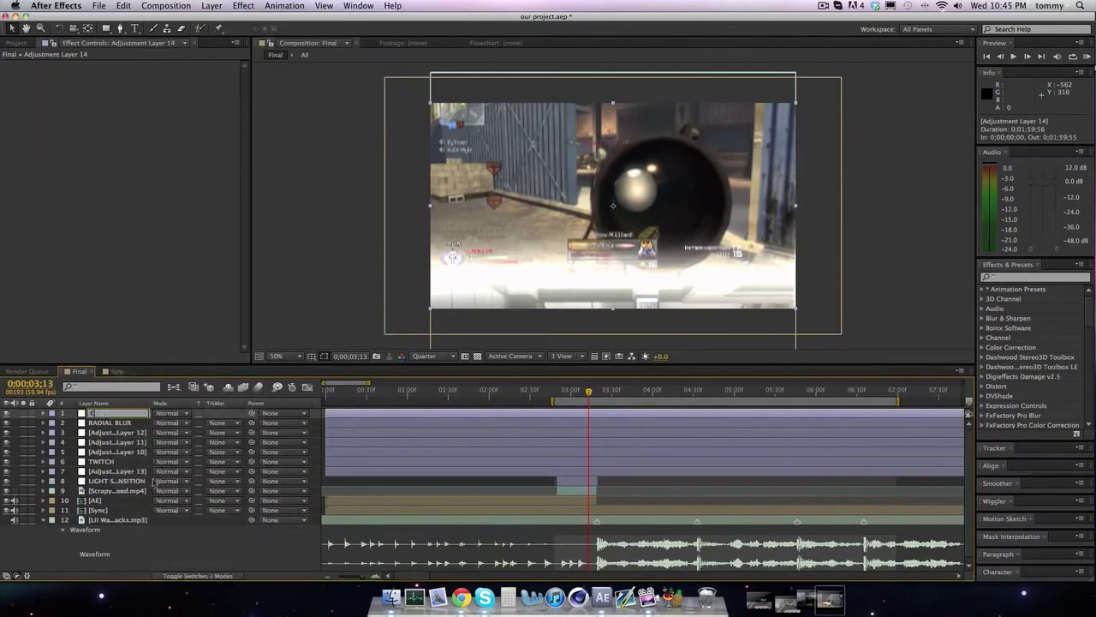
pyautogui.write('CC')
pyautogui.press('Return')
# Find the Magic Bullet Looks effect, apply it to the CC layer and open its look editor
pyautogui.click(1045, 277)
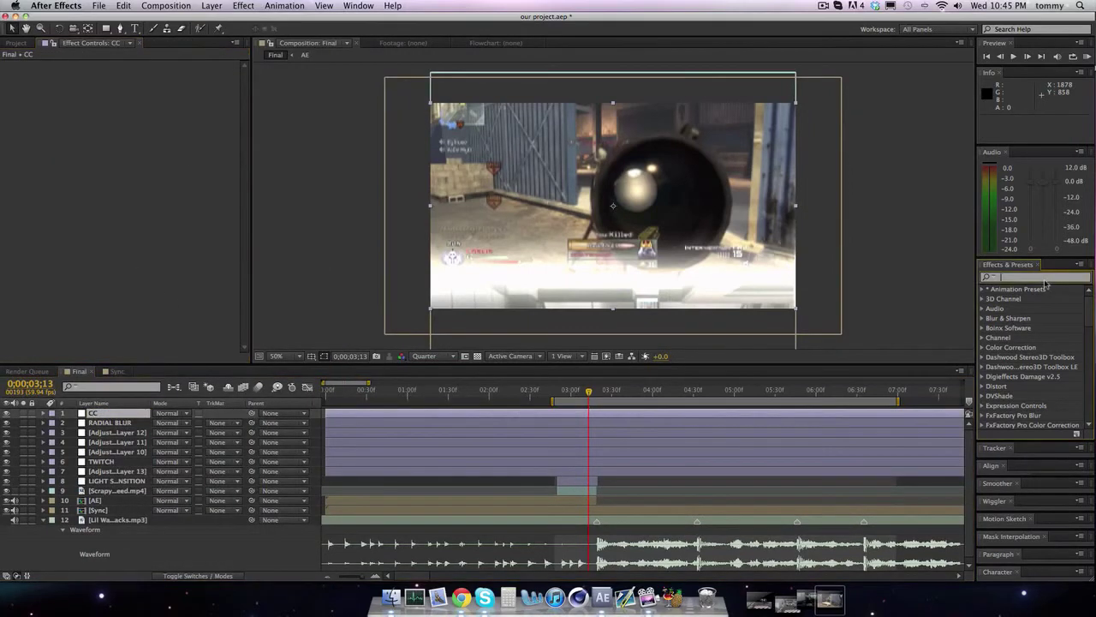
pyautogui.write('looks')
pyautogui.moveTo(1031, 323); pyautogui.dragTo(646, 264)
pyautogui.moveTo(81, 113); pyautogui.dragTo(83, 118)
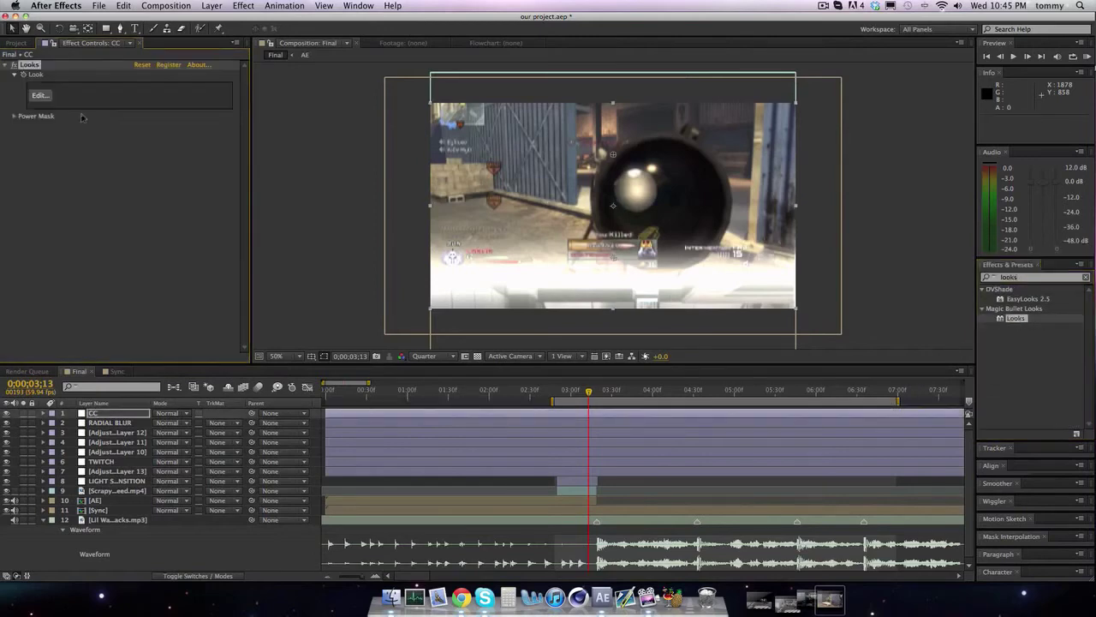
pyautogui.click(40, 95)
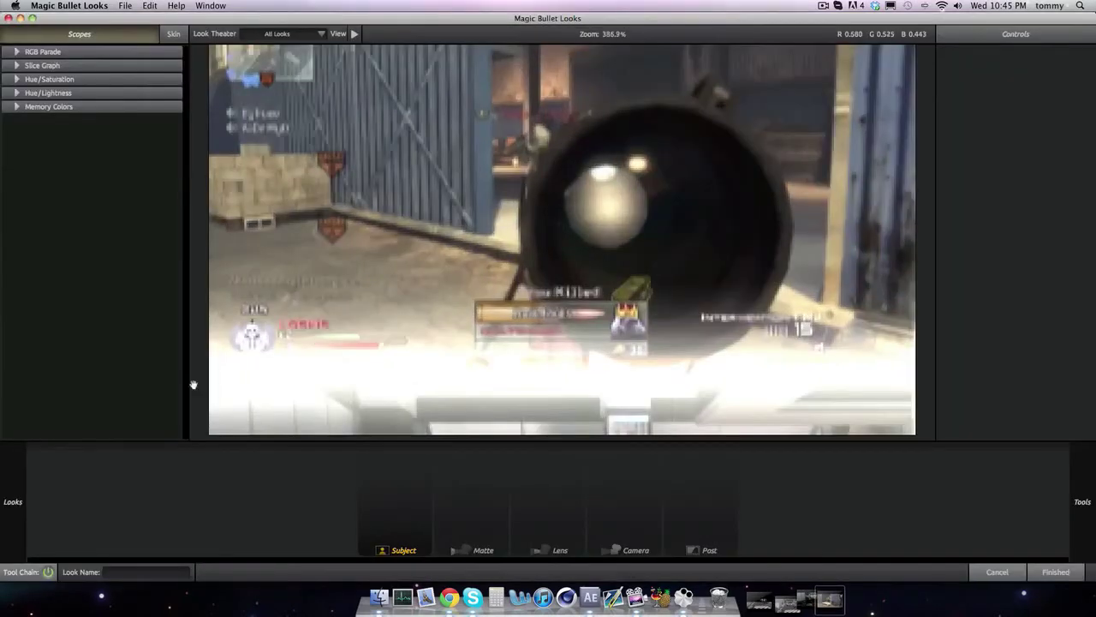
# Browse the preset looks and apply the custom look ELL CC Pack v2 [CC 16] to the CC layer
pyautogui.moveTo(88, 381)
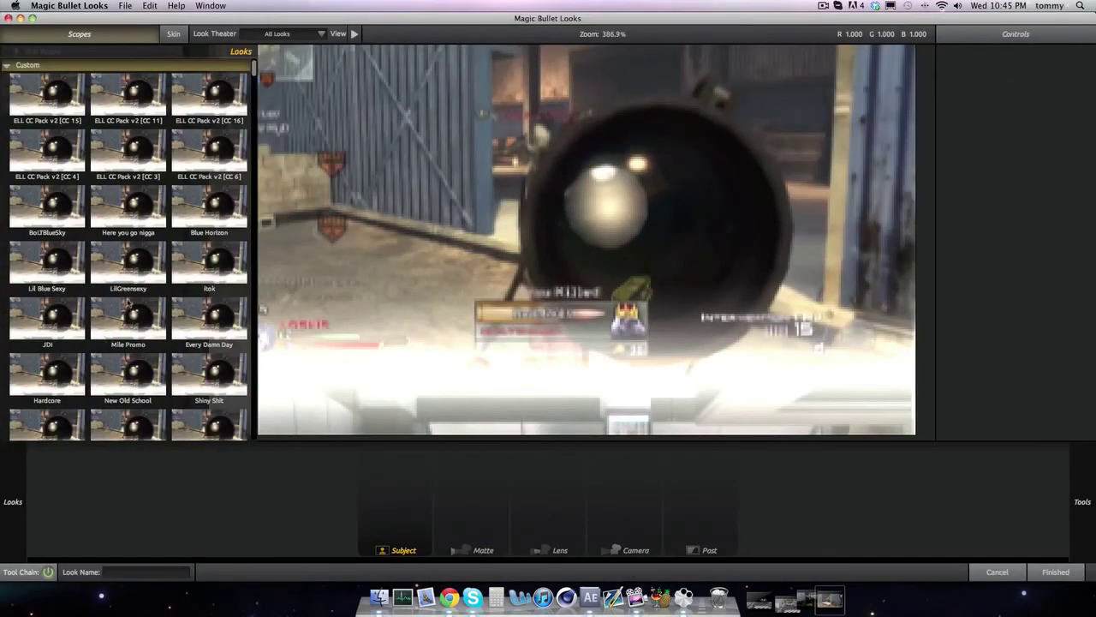
pyautogui.scroll(-2, 83, 186)
pyautogui.scroll(-15, 83, 187)
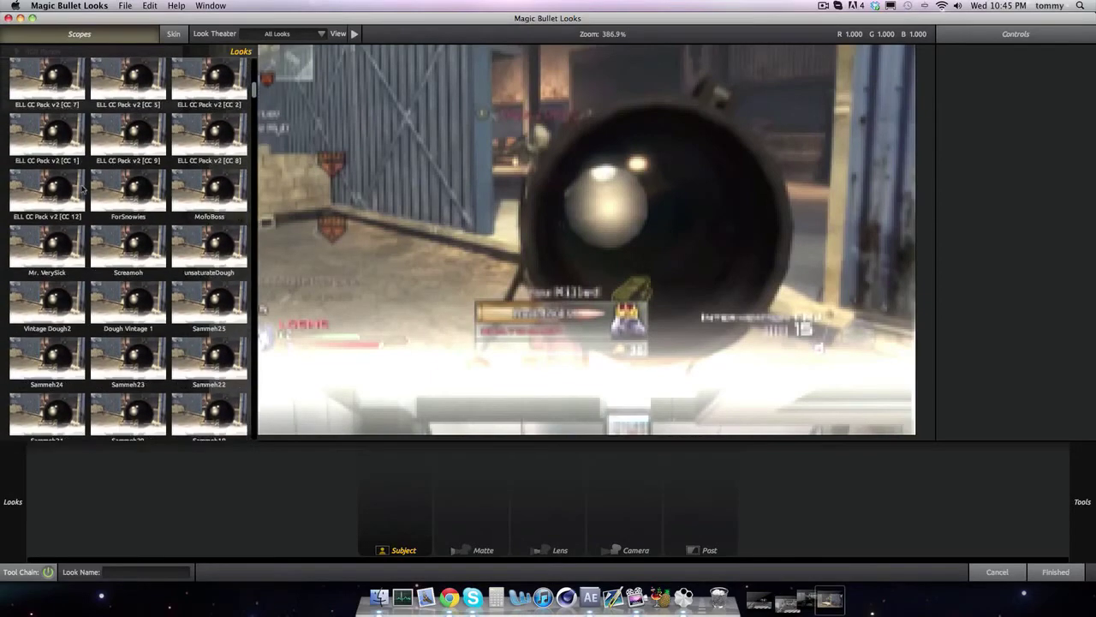
pyautogui.moveTo(253, 101); pyautogui.dragTo(253, 432)
pyautogui.scroll(20, 112, 94)
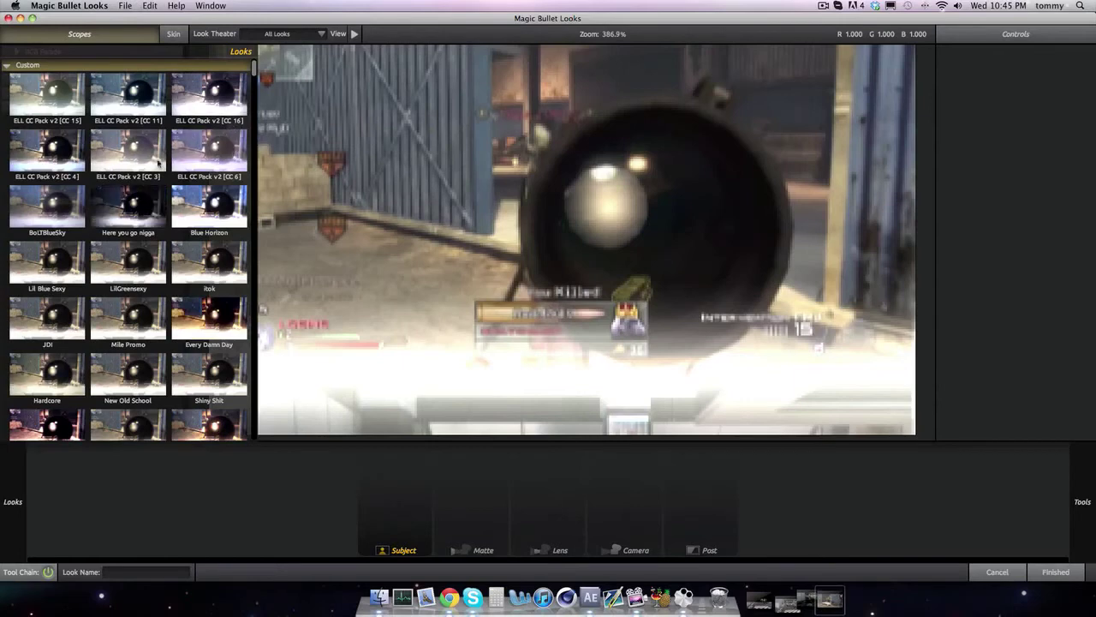
pyautogui.scroll(-1, 221, 270)
pyautogui.scroll(-12, 222, 270)
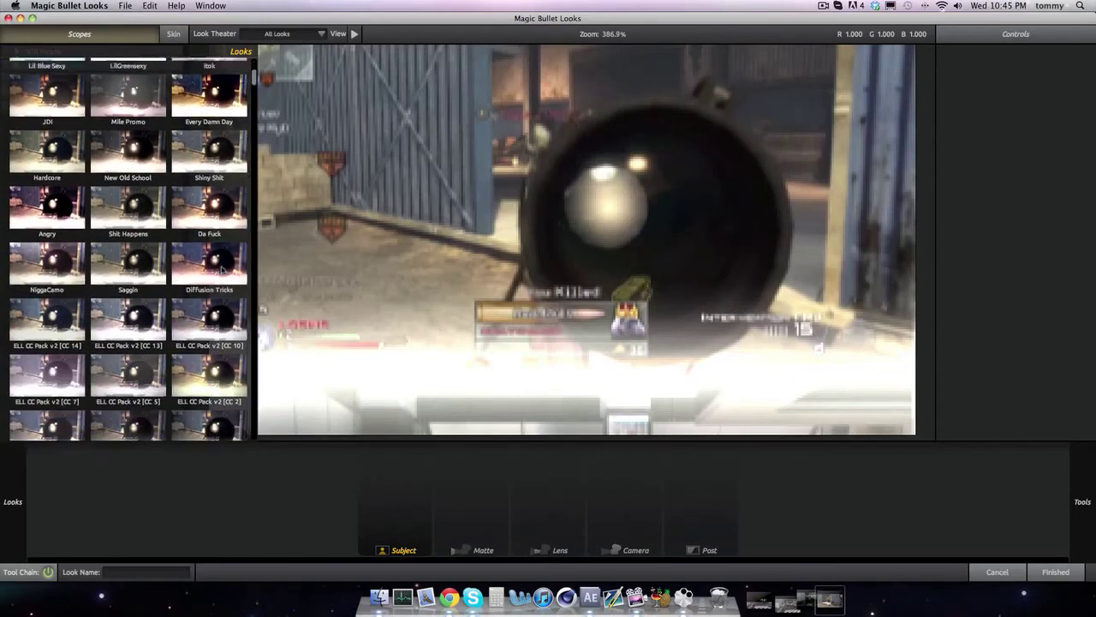
pyautogui.scroll(10, 221, 270)
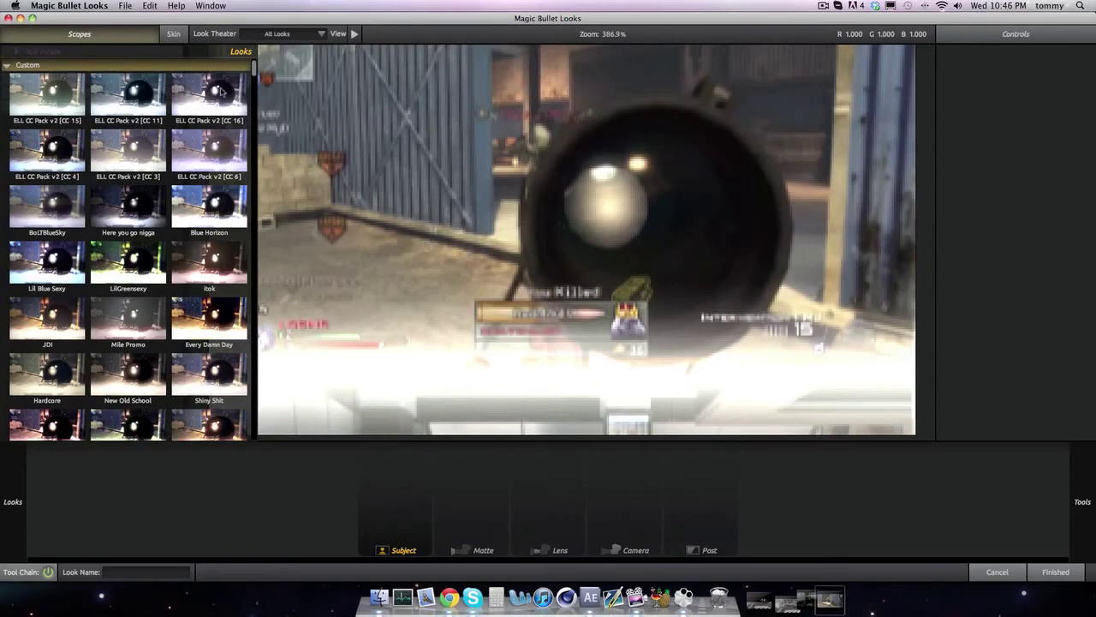
pyautogui.click(221, 90)
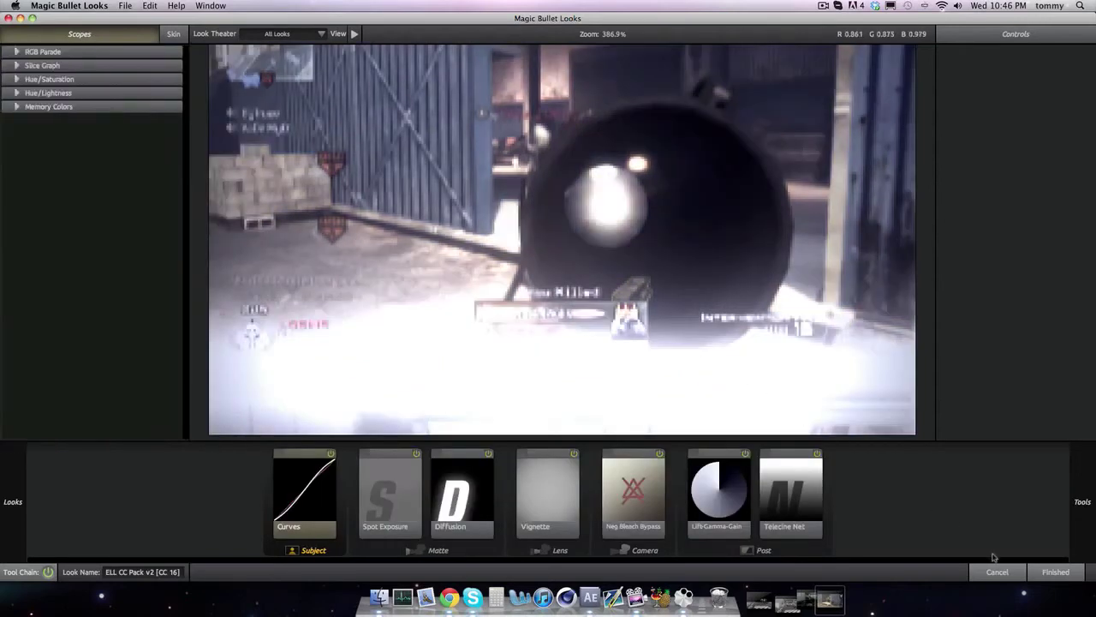
pyautogui.click(1057, 571)
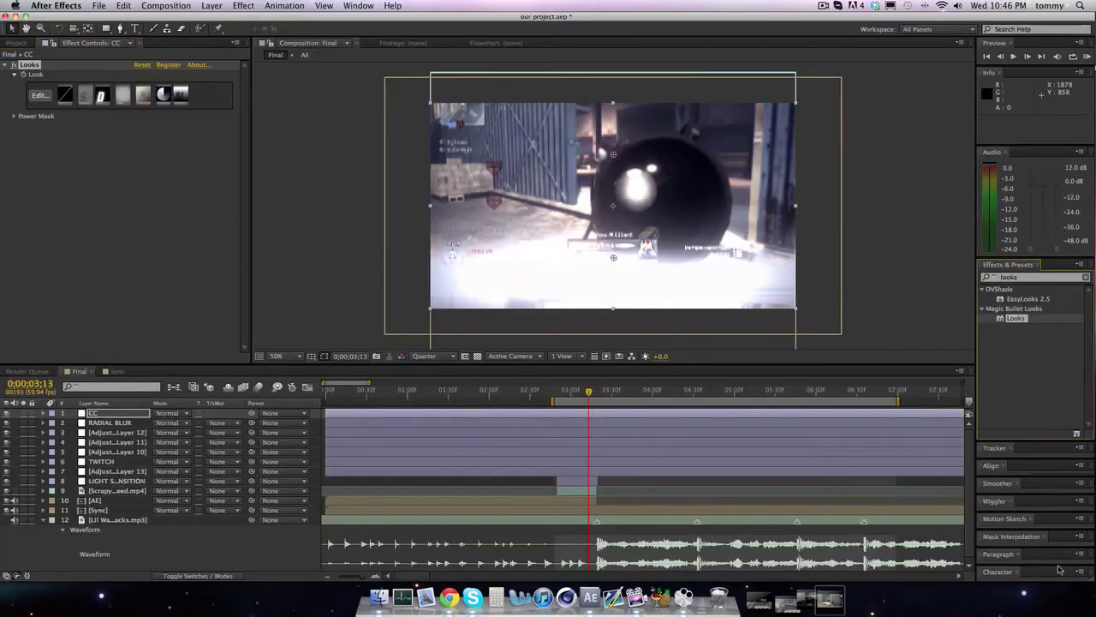
# Check the graded footage at 0;00;04;07 and review the Warp and Wave Warp effects on Adjustment Layers 12 and 11
pyautogui.moveTo(599, 394); pyautogui.dragTo(661, 391)
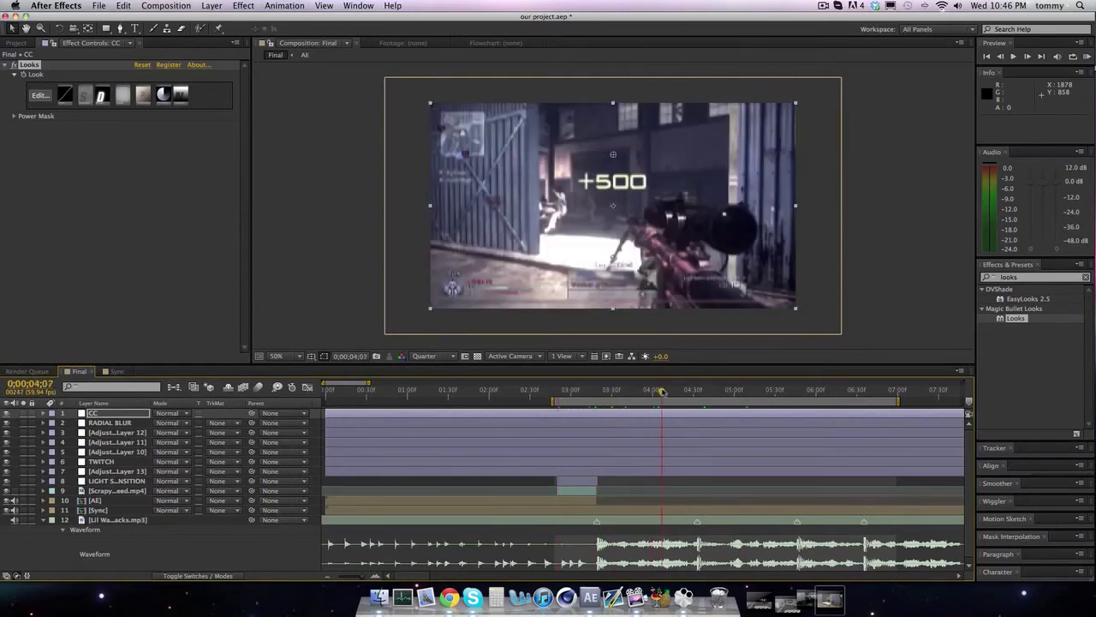
pyautogui.click(126, 433)
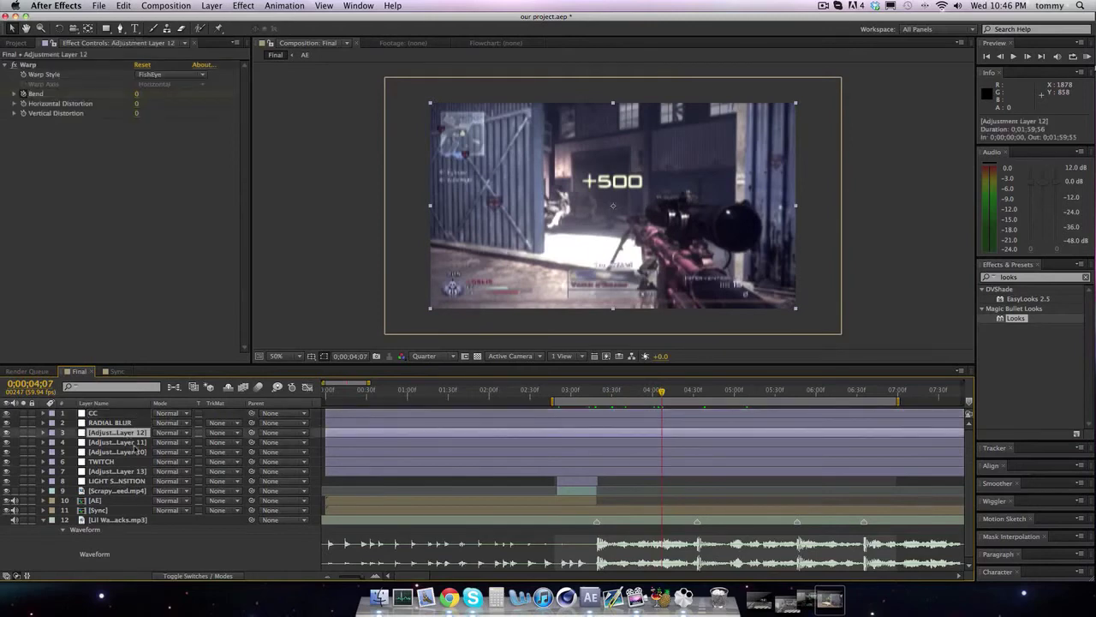
pyautogui.press('u')
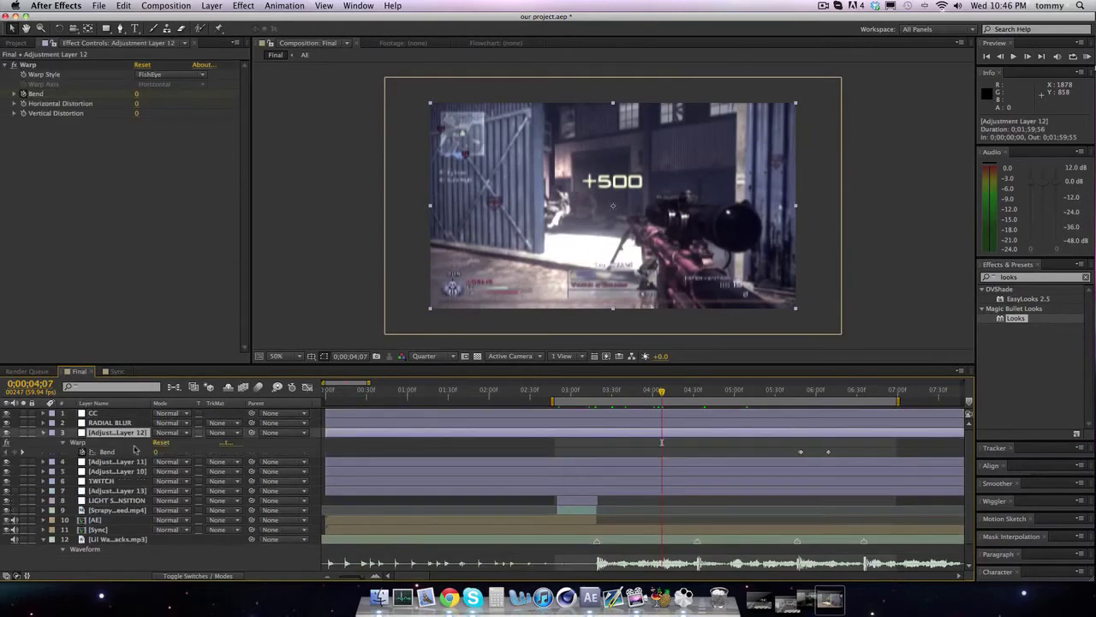
pyautogui.click(42, 433)
pyautogui.click(120, 442)
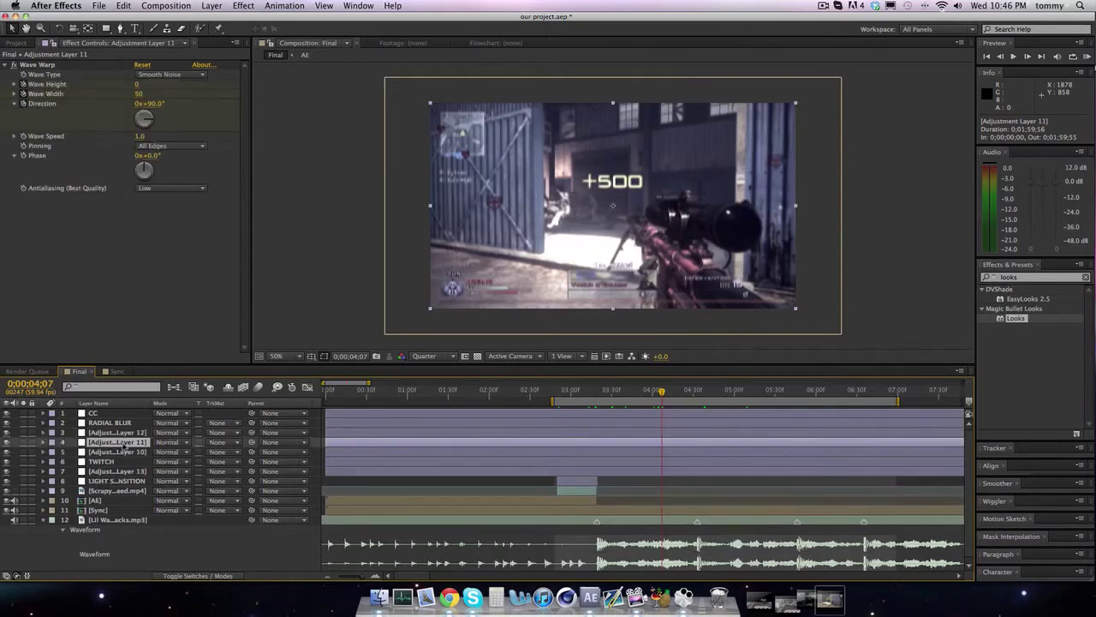
pyautogui.click(120, 433)
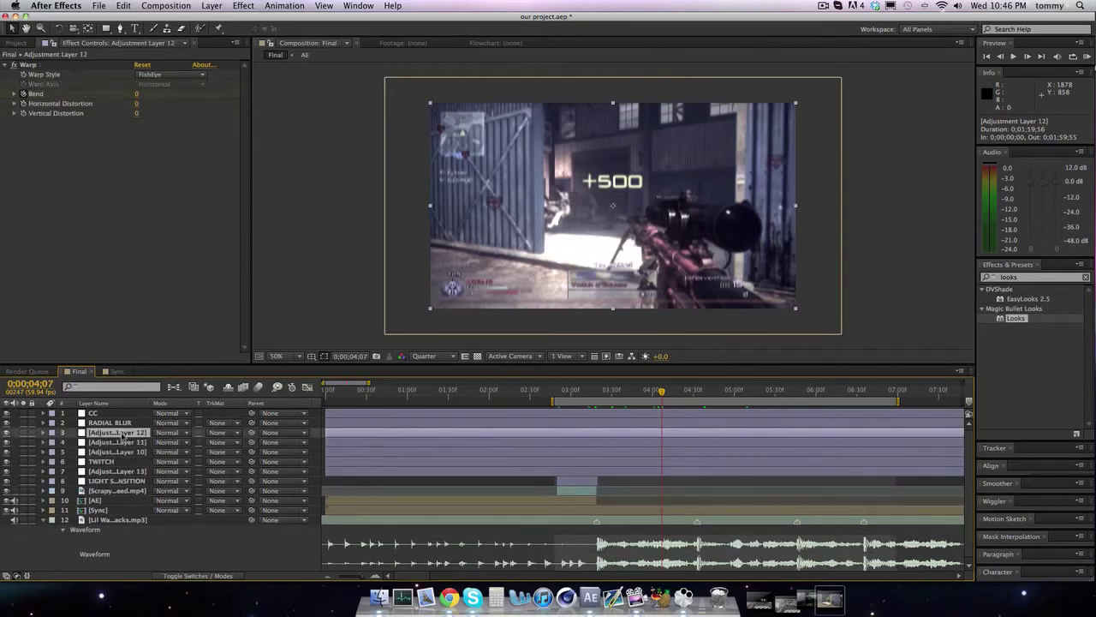
# Adjust the Warp Bend at 0;00;05;49 on Adjustment Layer 12 and move its ending keyframe to 0;00;06;16
pyautogui.press('u')
pyautogui.click(23, 452)
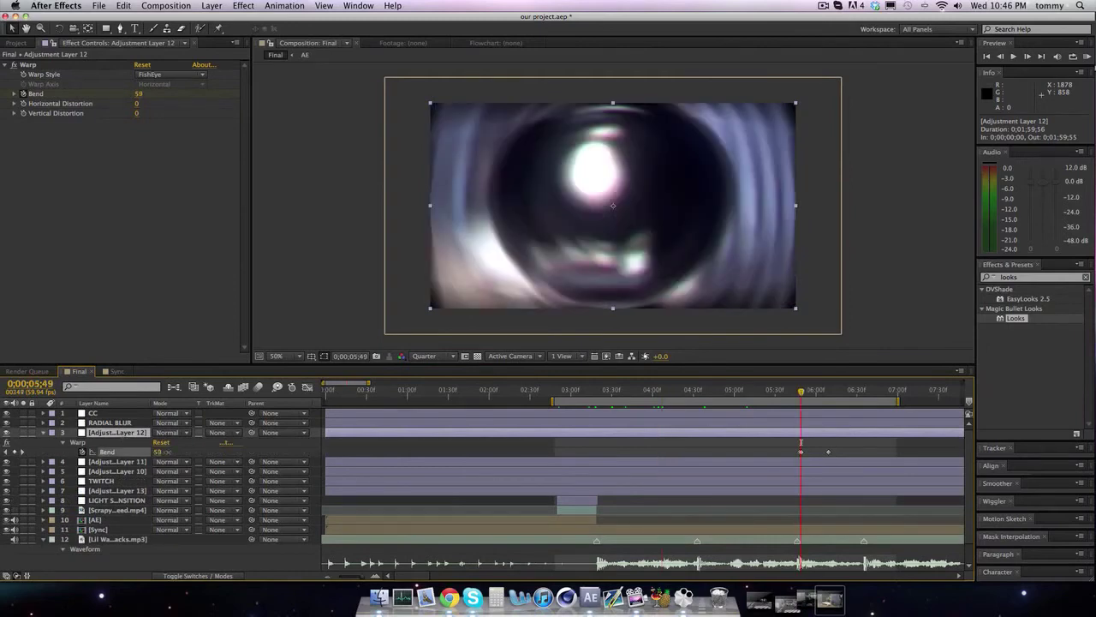
pyautogui.click(108, 451)
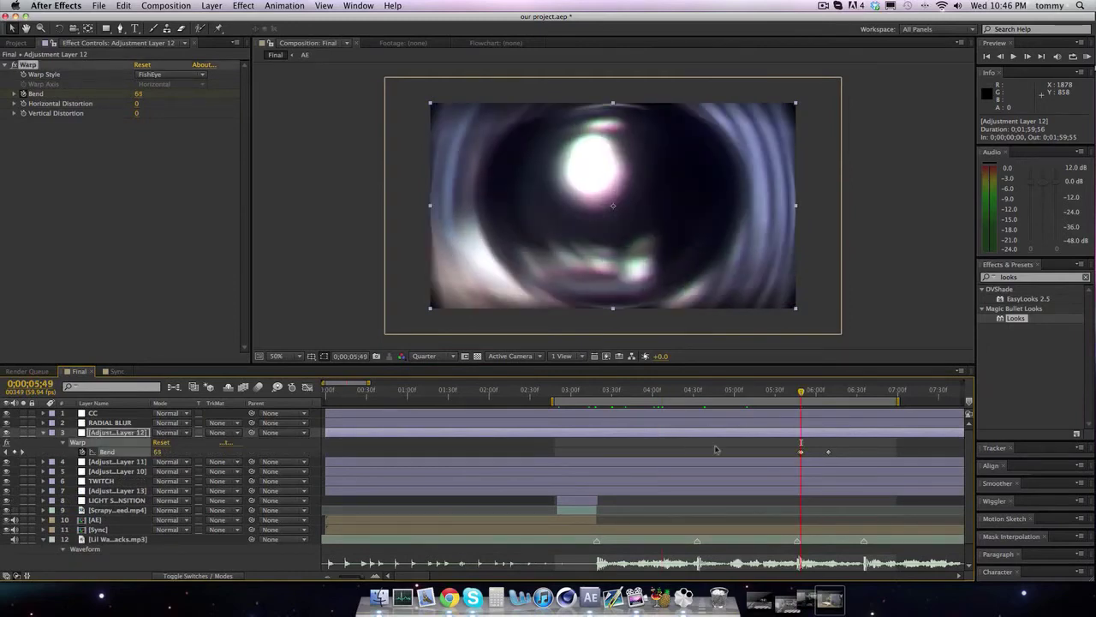
pyautogui.click(830, 452)
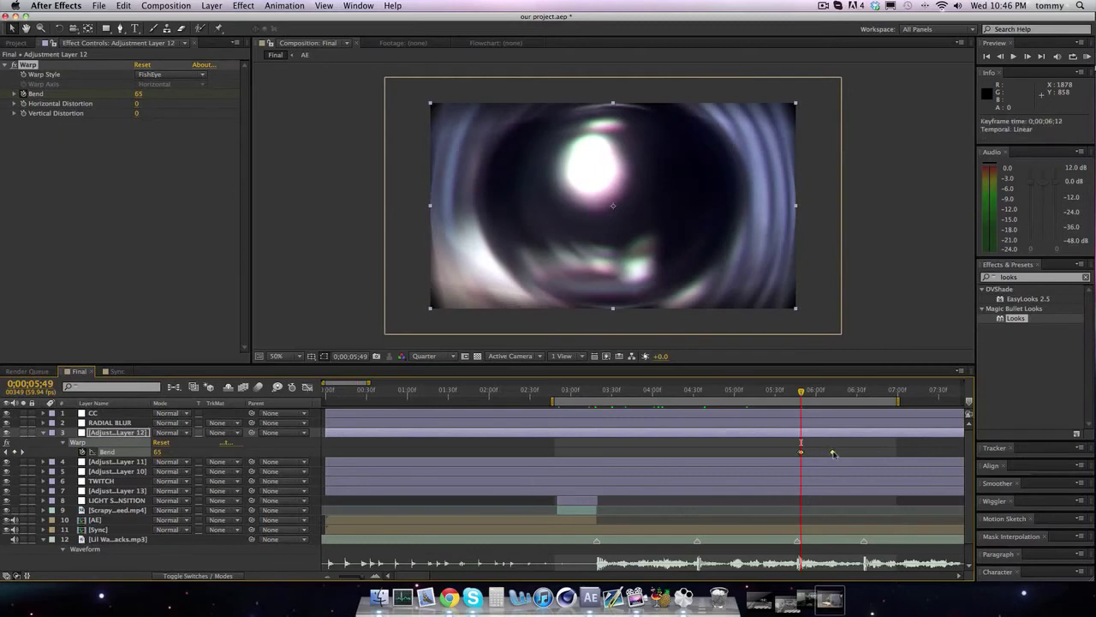
pyautogui.click(837, 392)
pyautogui.moveTo(842, 393)
pyautogui.mouseDown()
pyautogui.moveTo(852, 392)
pyautogui.moveTo(842, 391)
pyautogui.mouseUp()
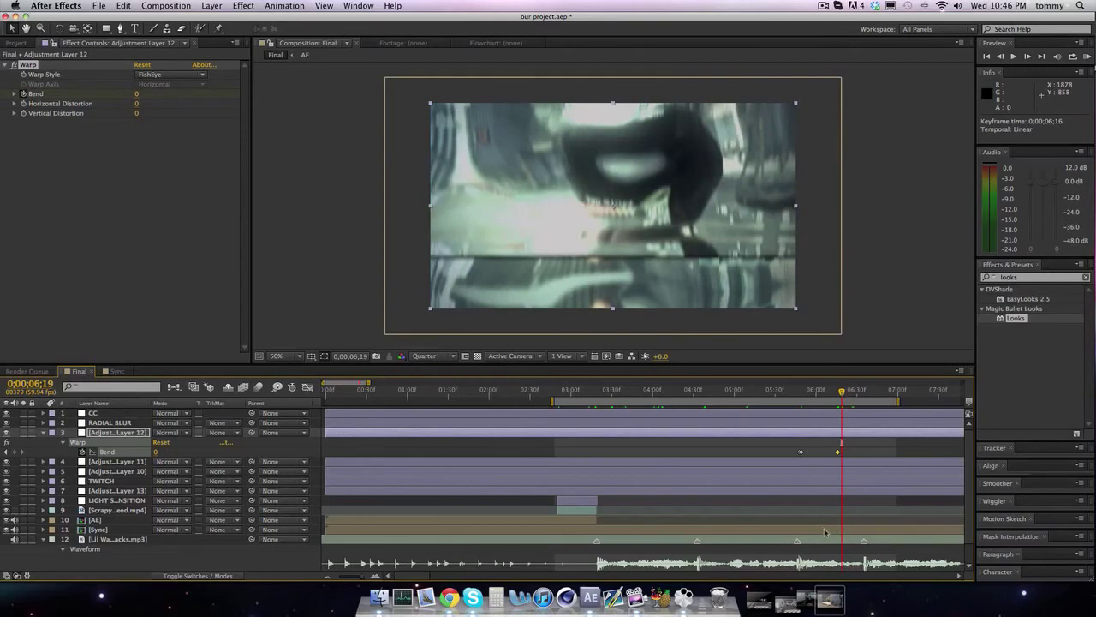
# Open the Sync composition, go to the start of Adjustment Layer 4 and apply the Noise effect to that layer
pyautogui.doubleClick(825, 532)
pyautogui.click(799, 422)
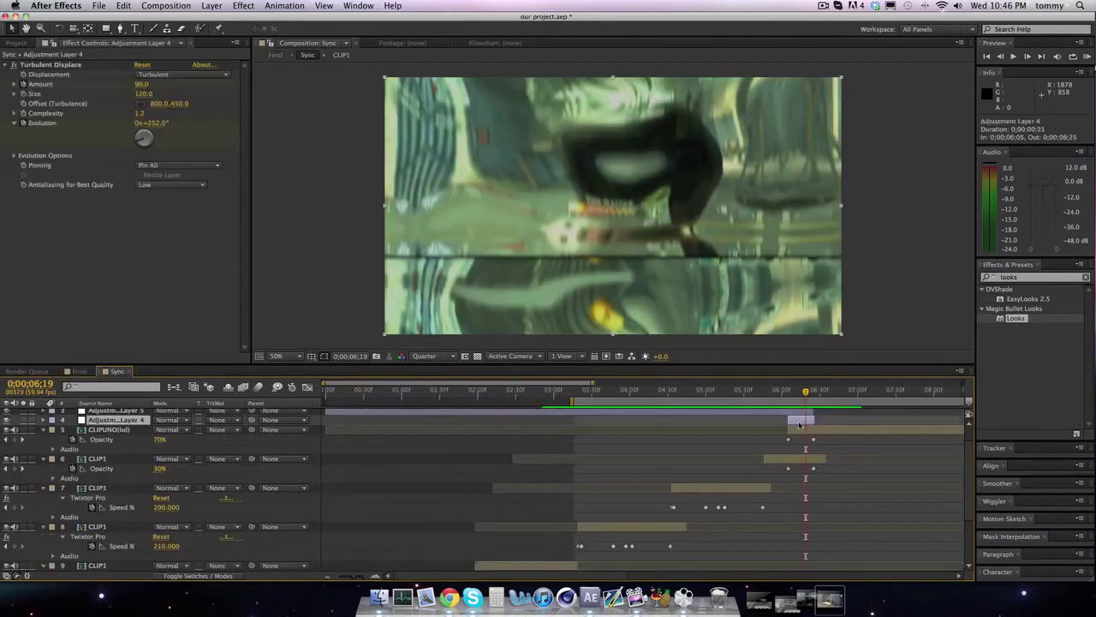
pyautogui.press('i')
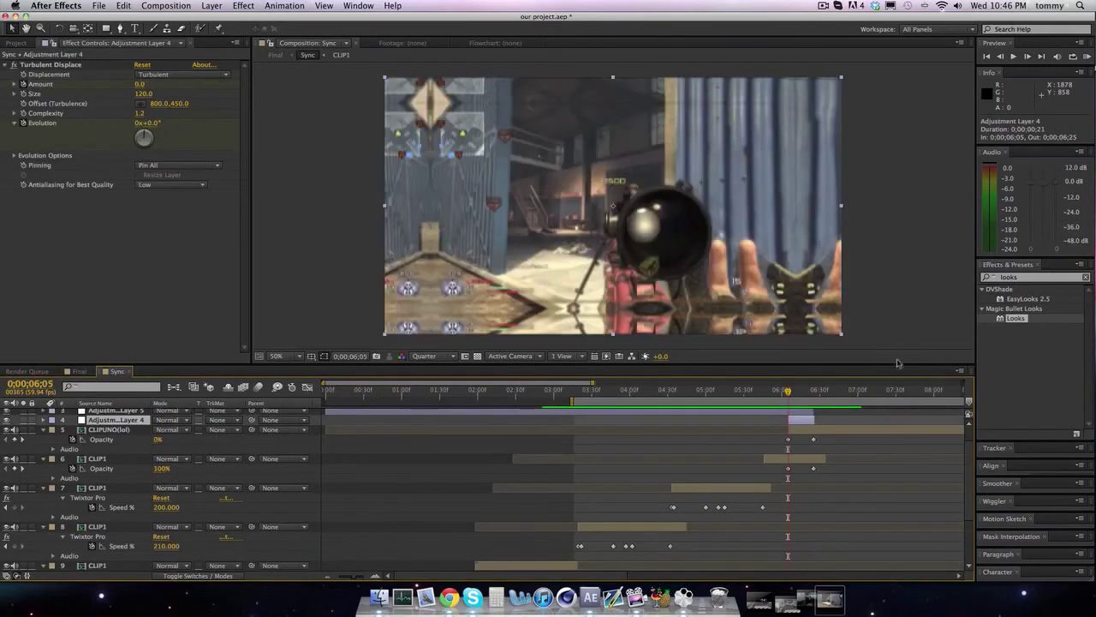
pyautogui.doubleClick(1011, 277)
pyautogui.write('noise')
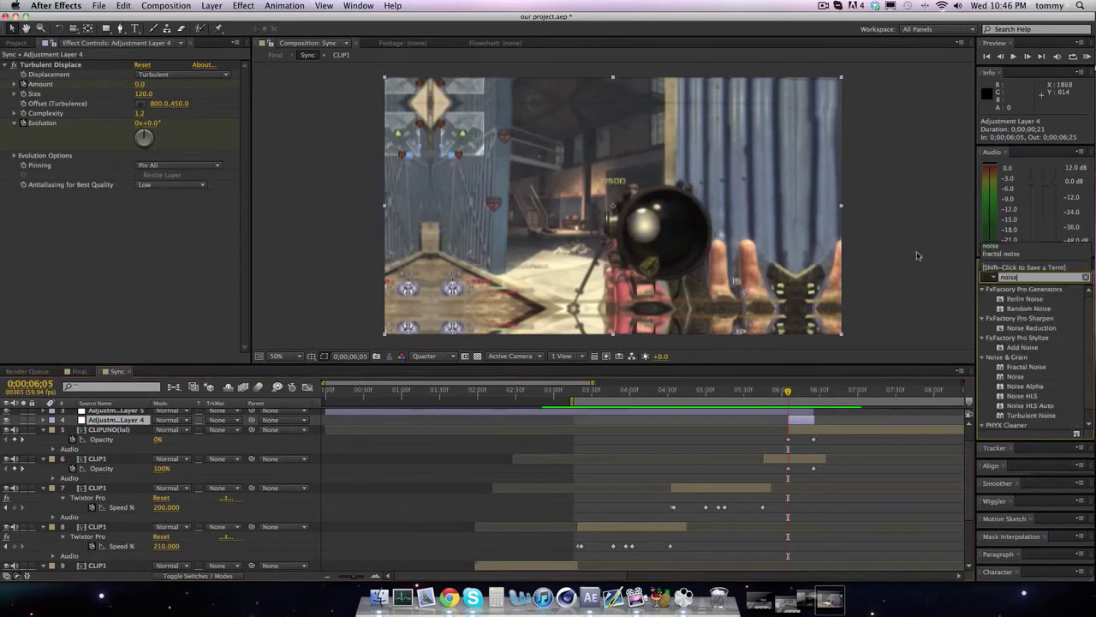
pyautogui.scroll(-2, 1021, 375)
pyautogui.scroll(1, 1013, 412)
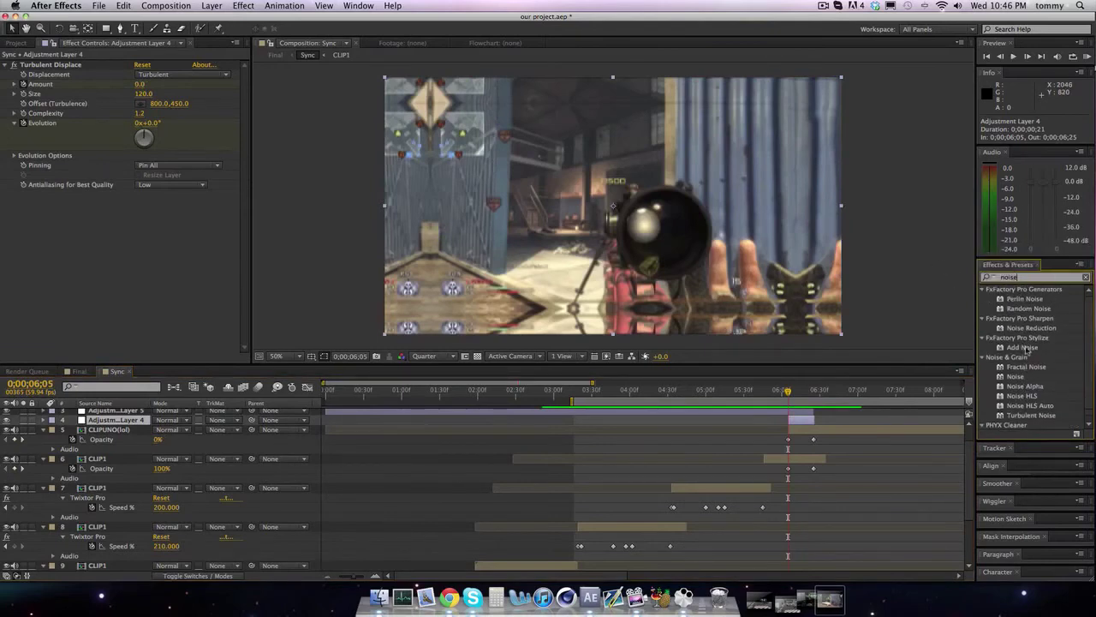
pyautogui.moveTo(1015, 376); pyautogui.dragTo(805, 422)
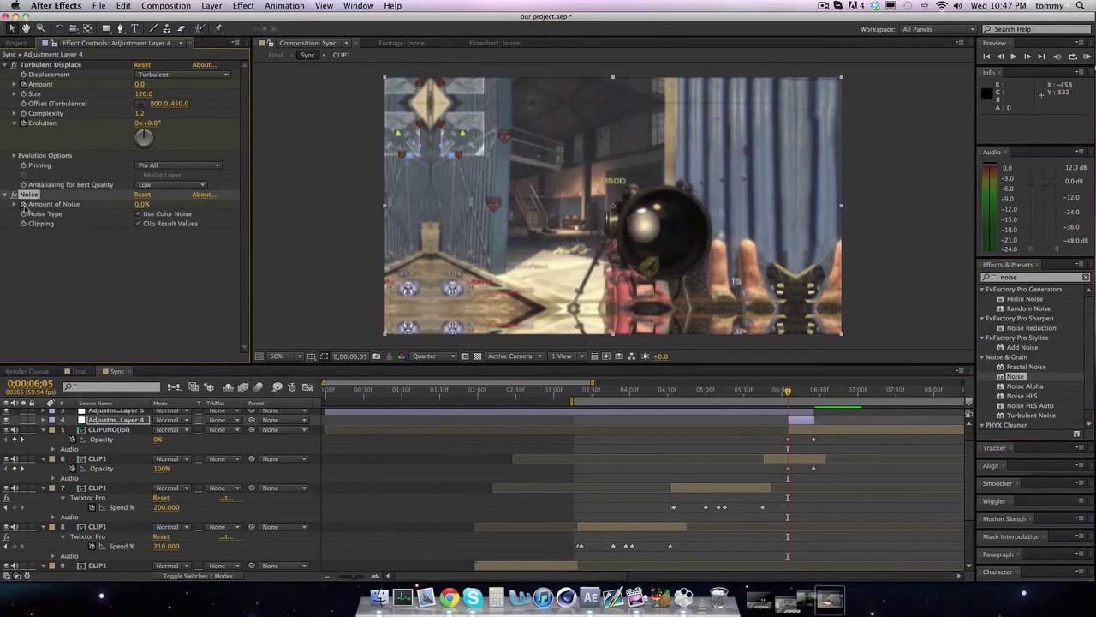
# Keyframe the Amount of Noise from 0% at 0;00;06;05 to 80% at 0;00;06;15, checking the frame at Full resolution before restoring Quarter
pyautogui.hotkey('shift', 'pagedown')
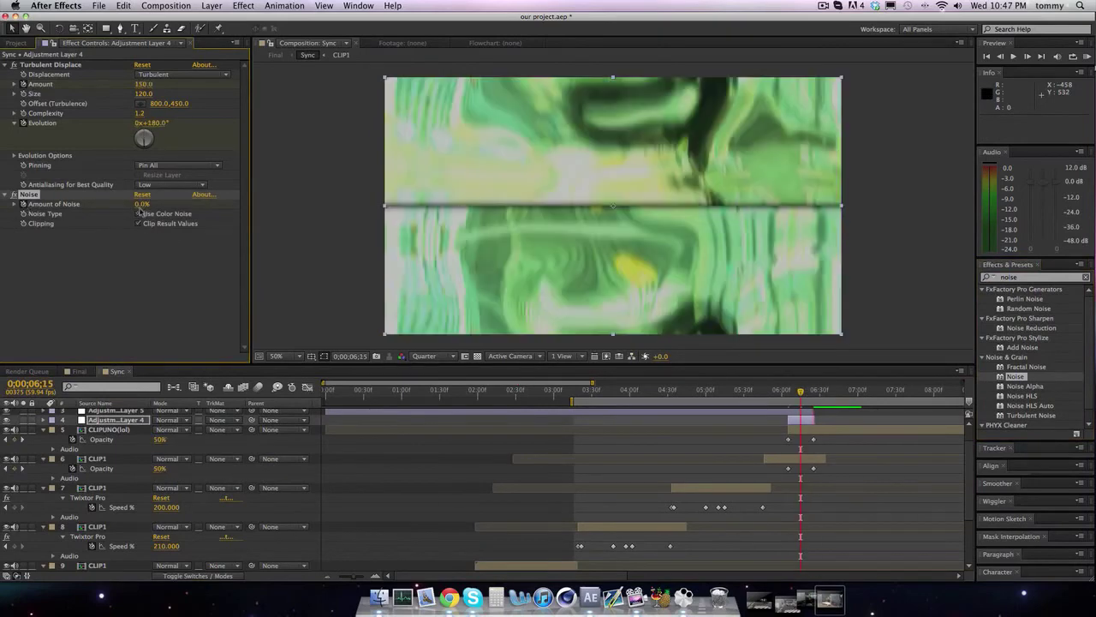
pyautogui.moveTo(143, 205); pyautogui.dragTo(477, 207)
pyautogui.click(143, 205)
pyautogui.write('80')
pyautogui.press('Return')
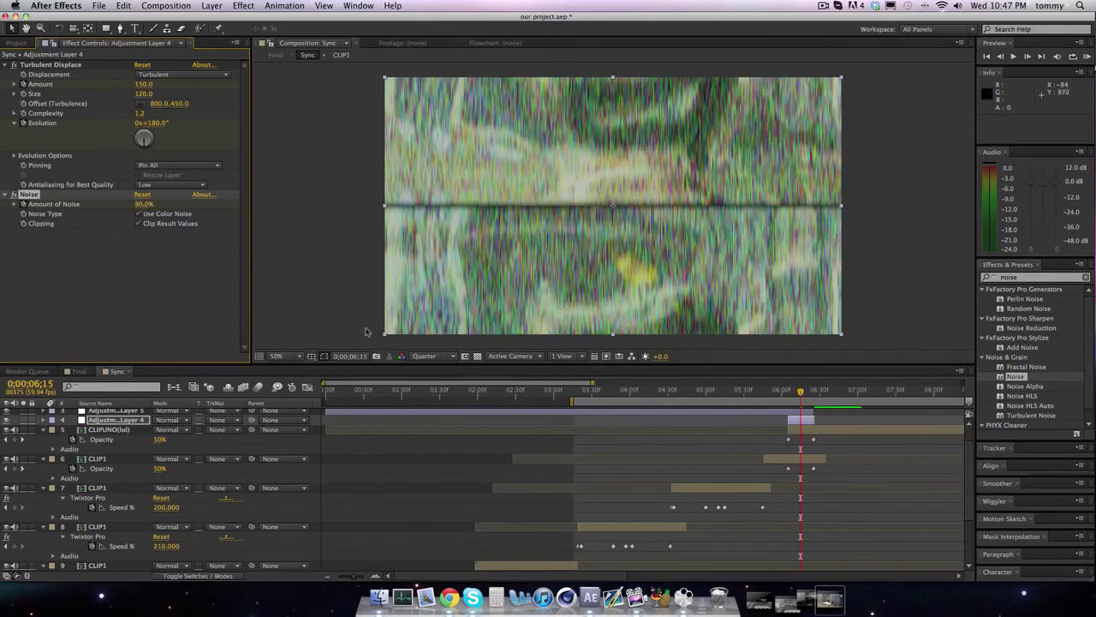
pyautogui.click(426, 355)
pyautogui.click(430, 382)
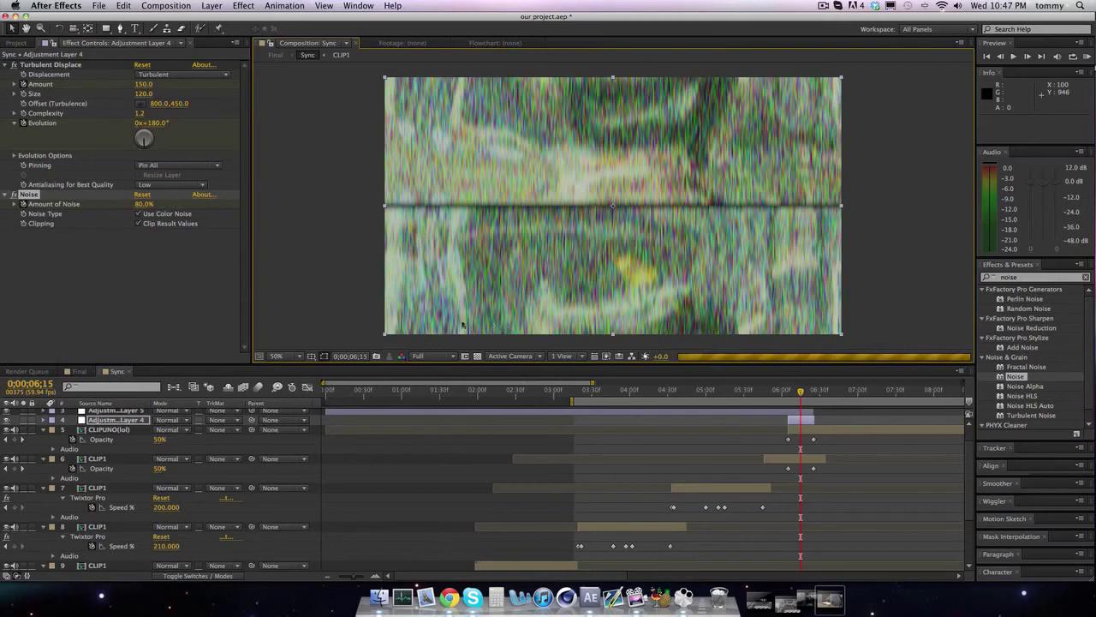
pyautogui.click(427, 356)
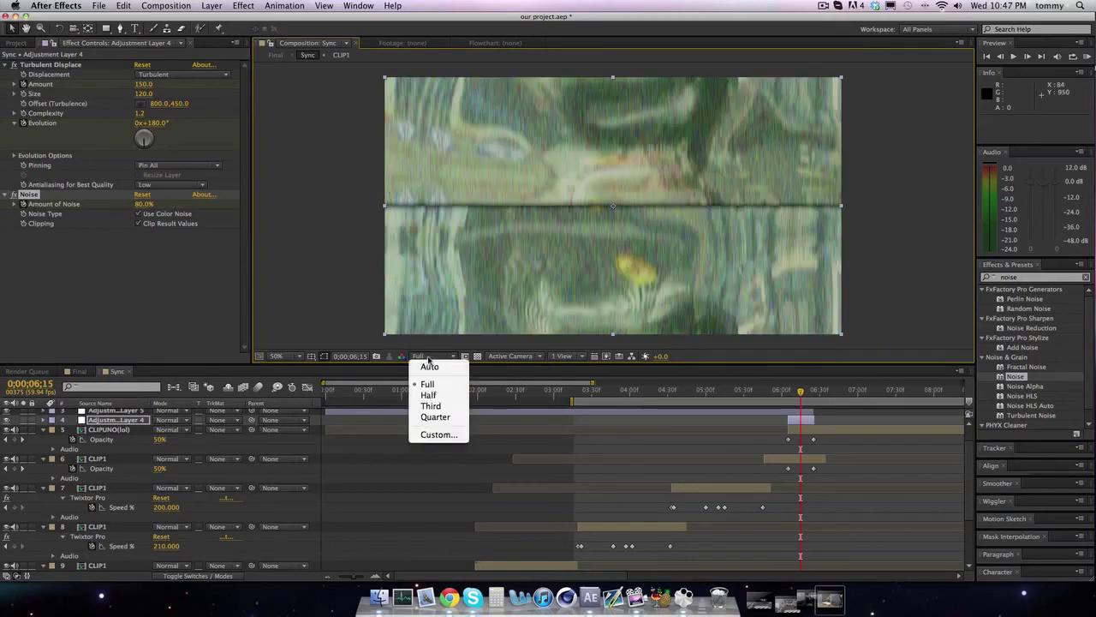
pyautogui.click(435, 416)
# Bring the Amount of Noise back to 0% at 0;00;06;25
pyautogui.hotkey('shift', 'pagedown')
pyautogui.click(144, 204)
pyautogui.write('0')
pyautogui.press('Return')
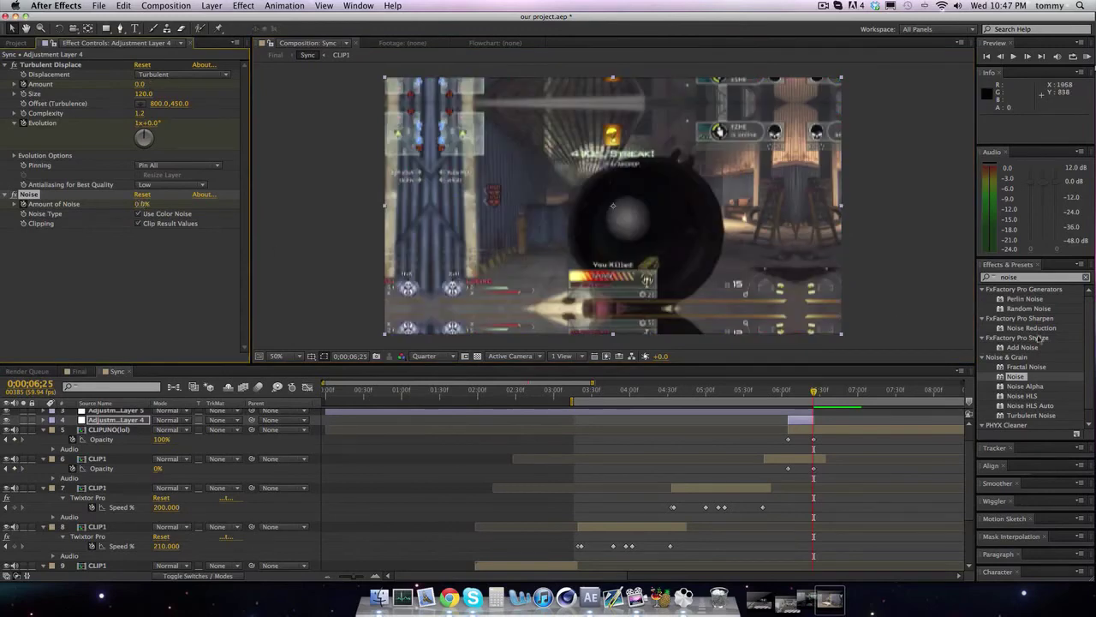
# Find the Wave Warp effect, apply it to Adjustment Layer 4 and set its pinning to All Edges
pyautogui.doubleClick(1019, 277)
pyautogui.write('wave warp')
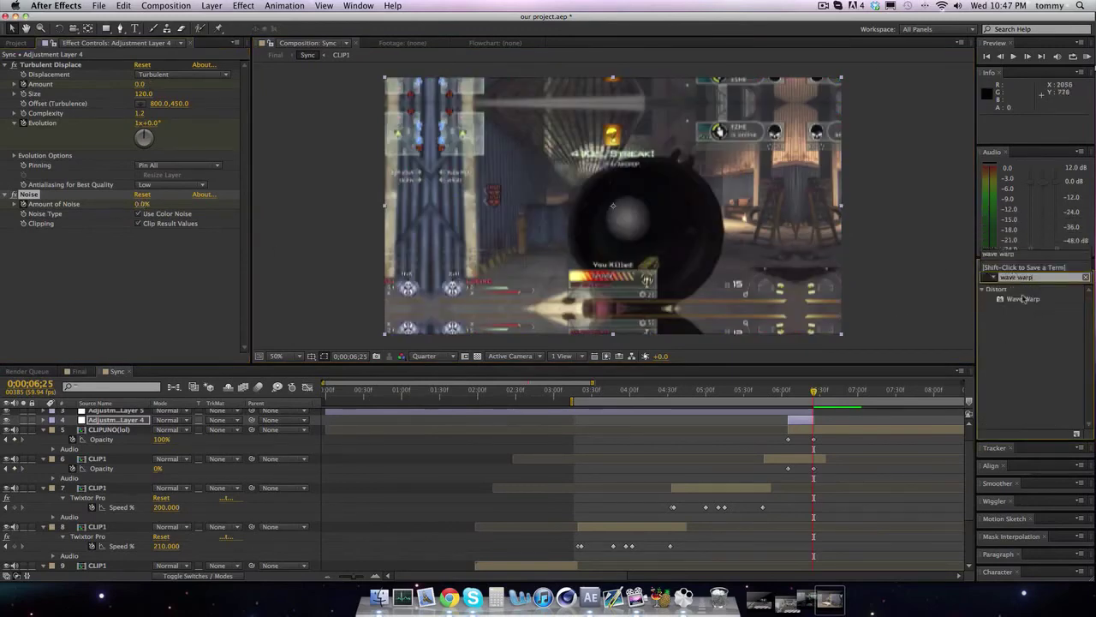
pyautogui.moveTo(1023, 298); pyautogui.dragTo(120, 420)
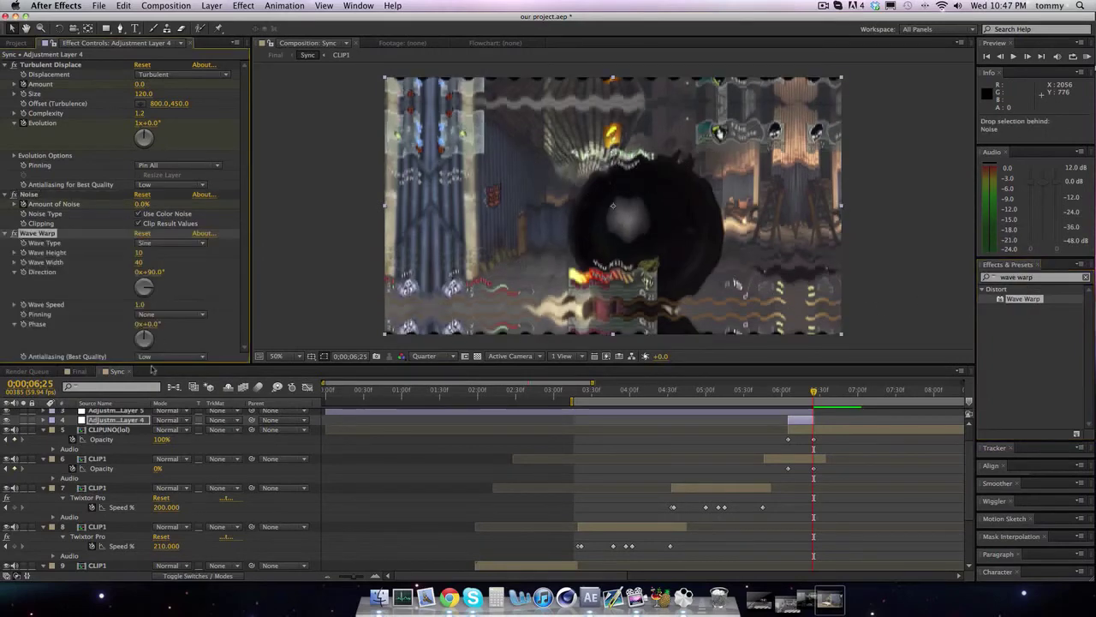
pyautogui.click(119, 420)
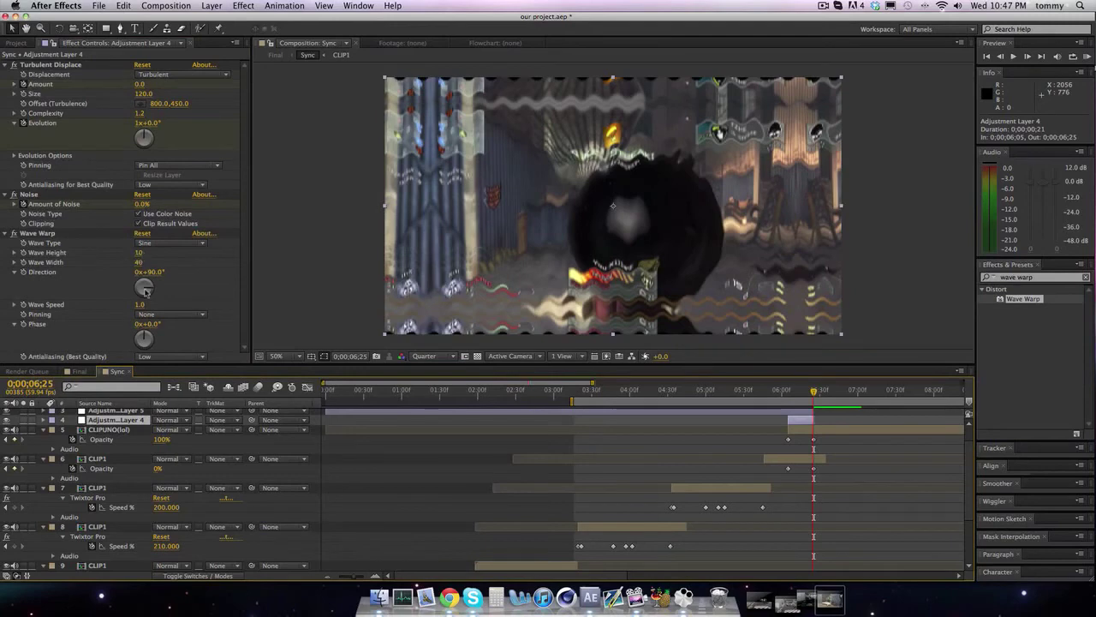
pyautogui.click(149, 314)
pyautogui.click(163, 336)
# Keyframe the Wave Height at 0 at 0;00;06;25 and at 50 at 0;00;06;15
pyautogui.click(144, 253)
pyautogui.write('5')
pyautogui.press('Return')
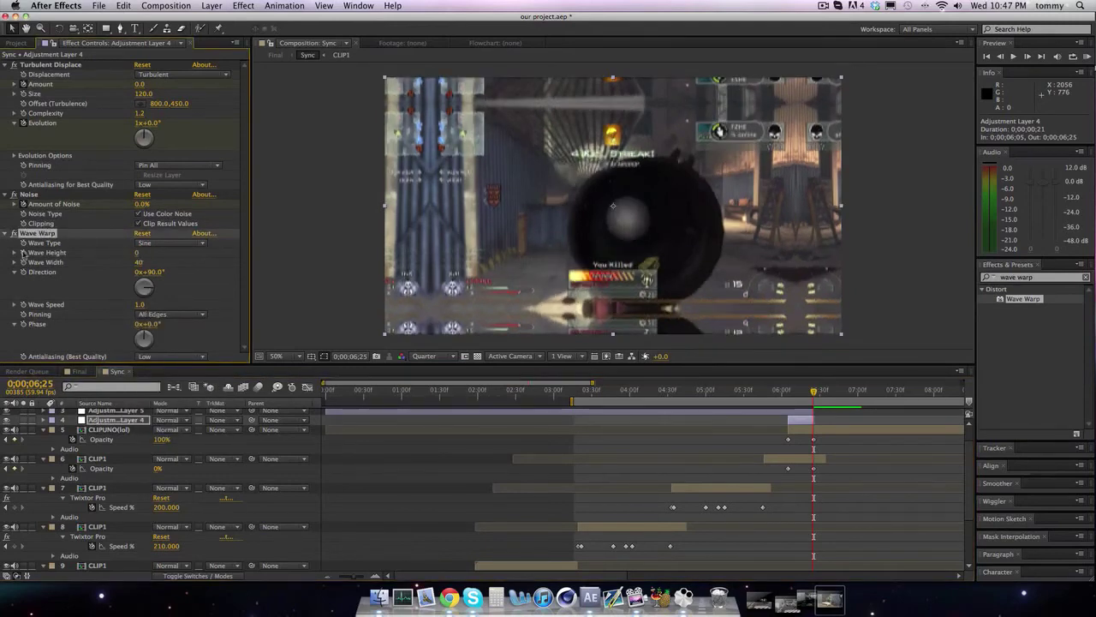
pyautogui.press('i')
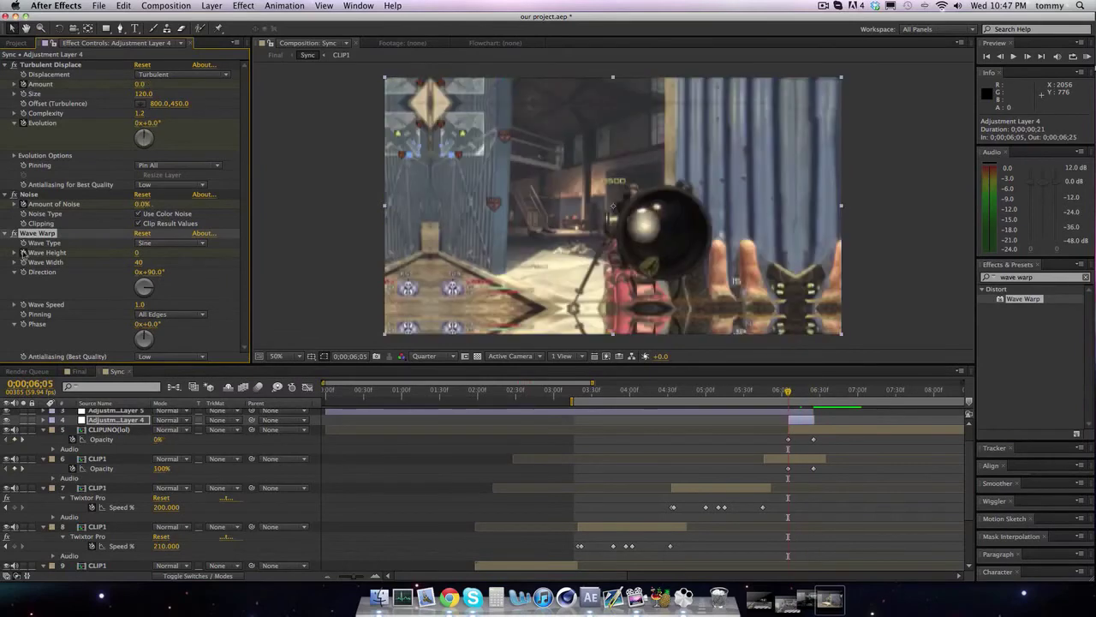
pyautogui.press('space')
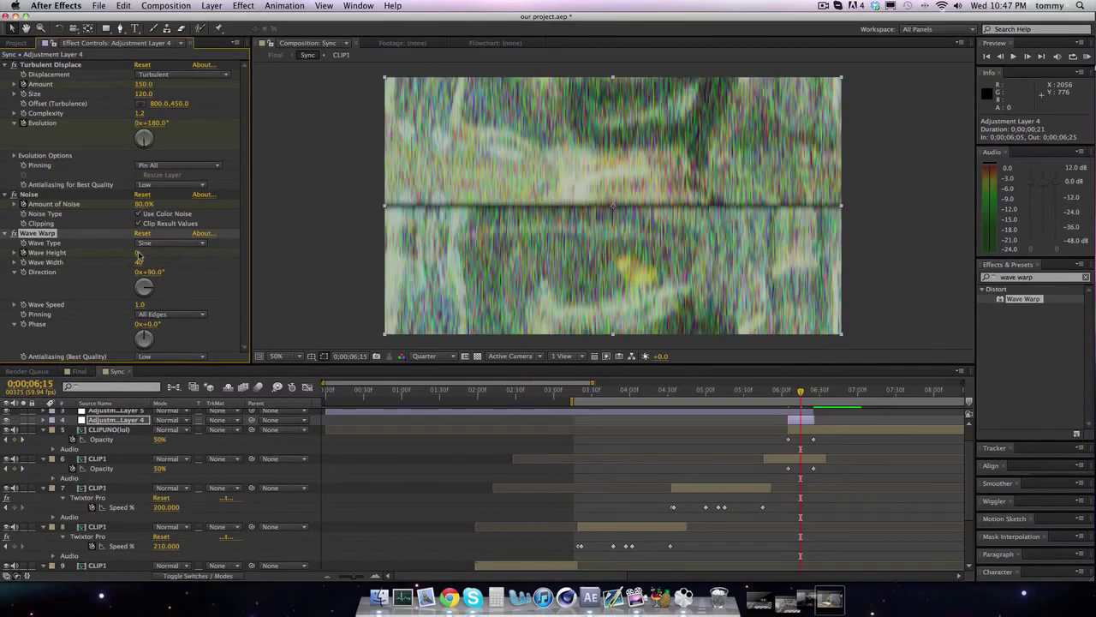
pyautogui.moveTo(176, 247); pyautogui.dragTo(171, 247)
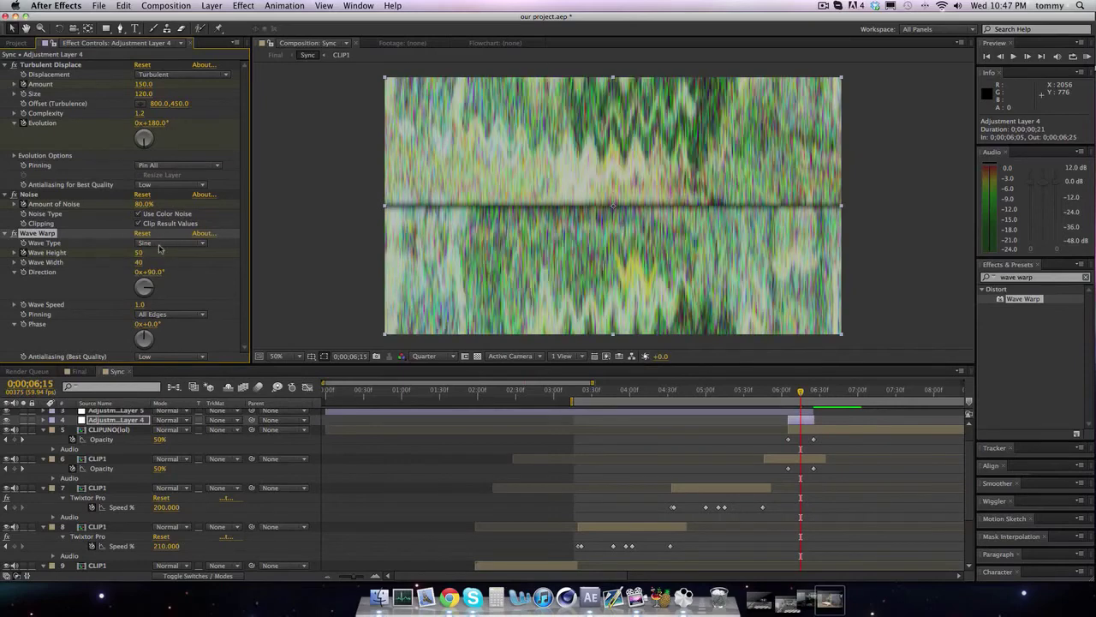
# Set the Wave Speed to 2, keyframe the Wave Height at 0 at 0;00;06;05 and check the Wave Warp keyframes
pyautogui.click(140, 305)
pyautogui.write('2')
pyautogui.press('Return')
pyautogui.press('j')
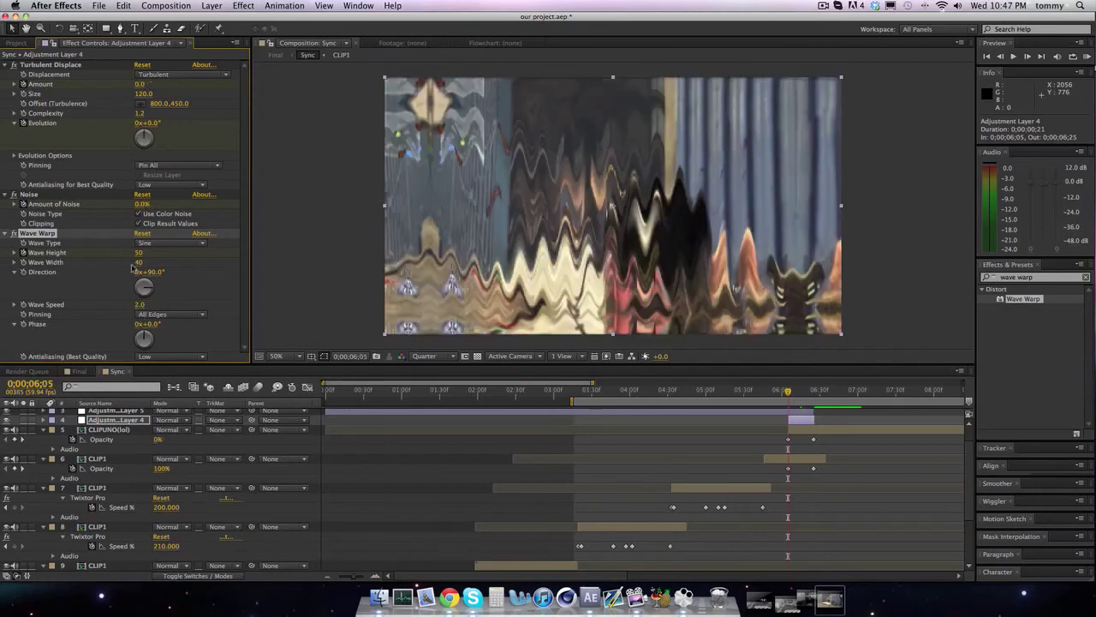
pyautogui.click(138, 253)
pyautogui.write('0')
pyautogui.press('Return')
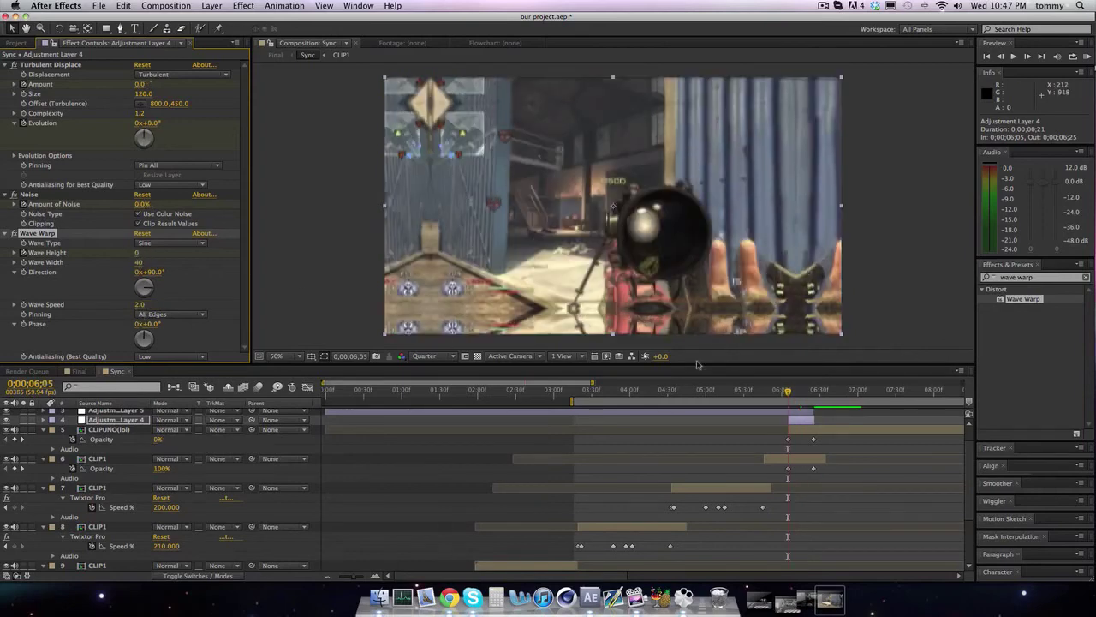
pyautogui.press('k')
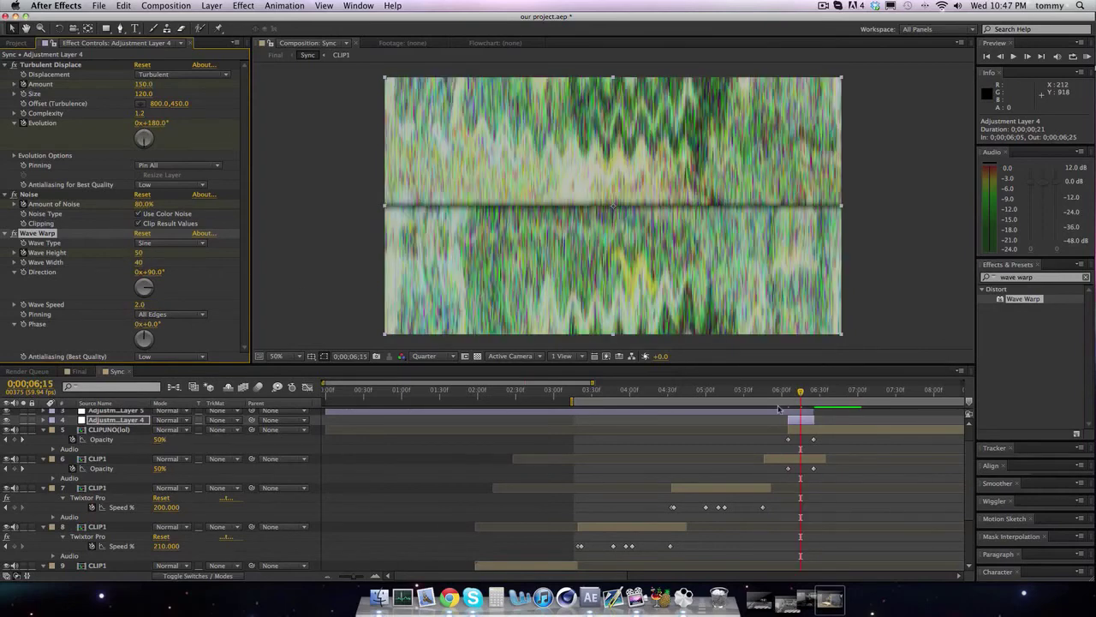
pyautogui.press('k')
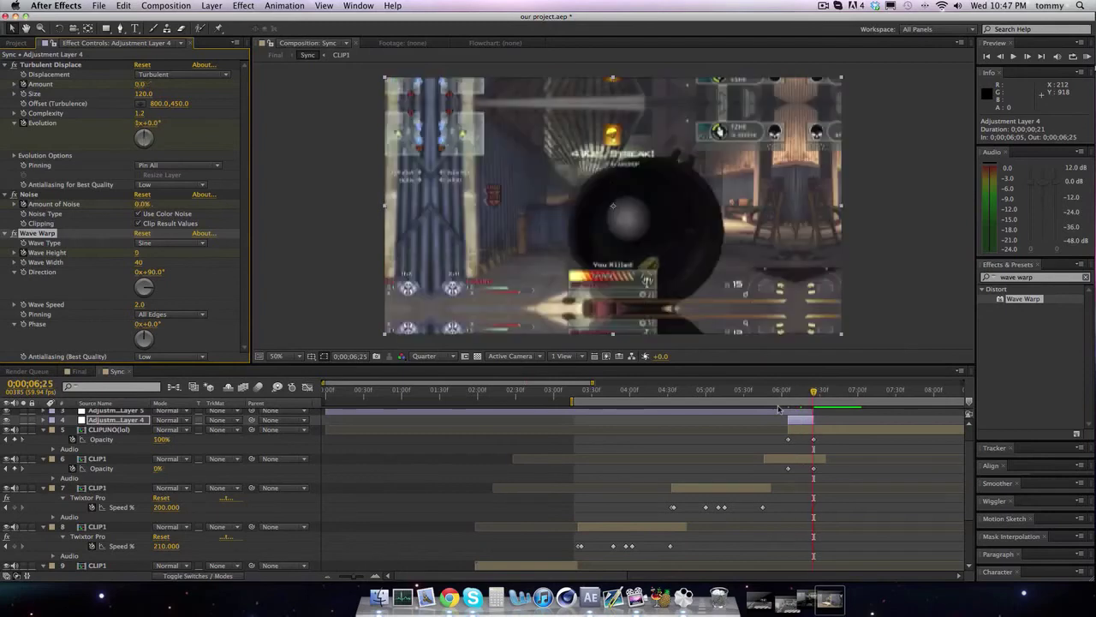
pyautogui.press('j')
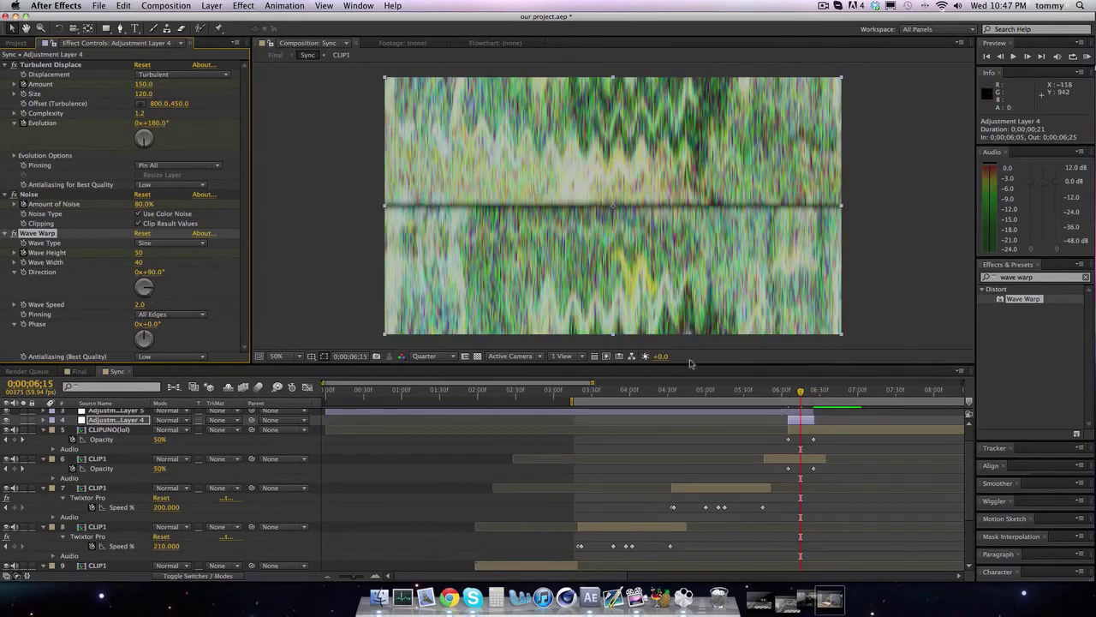
pyautogui.click(788, 394)
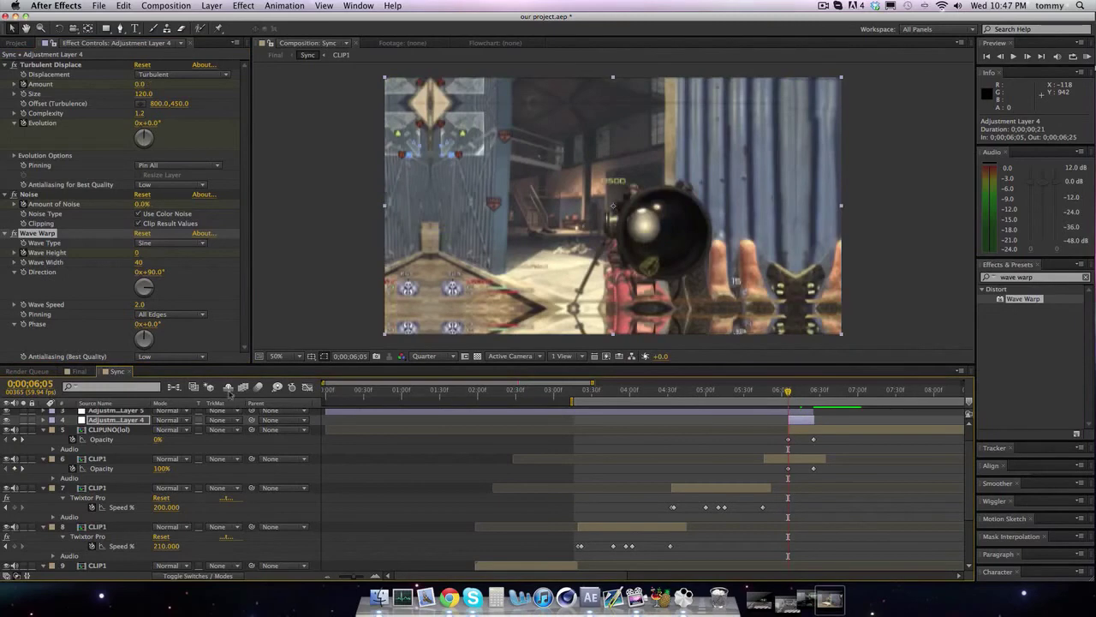
# Return to the Final composition, add a new adjustment layer and place it directly below the CC layer
pyautogui.click(81, 371)
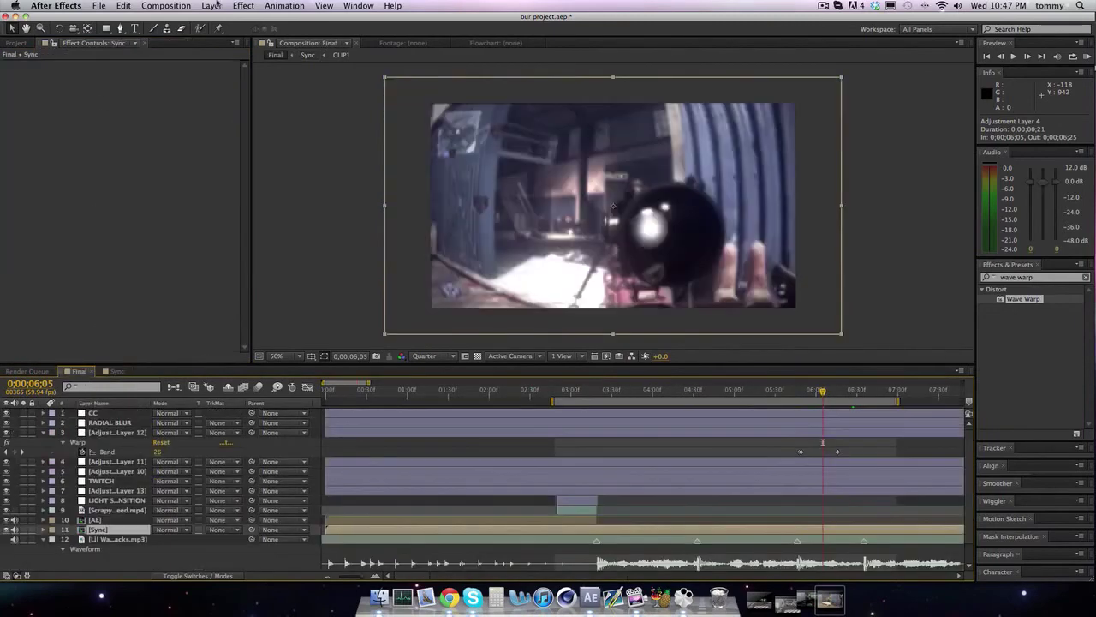
pyautogui.click(212, 5)
pyautogui.moveTo(225, 24)
pyautogui.click(403, 89)
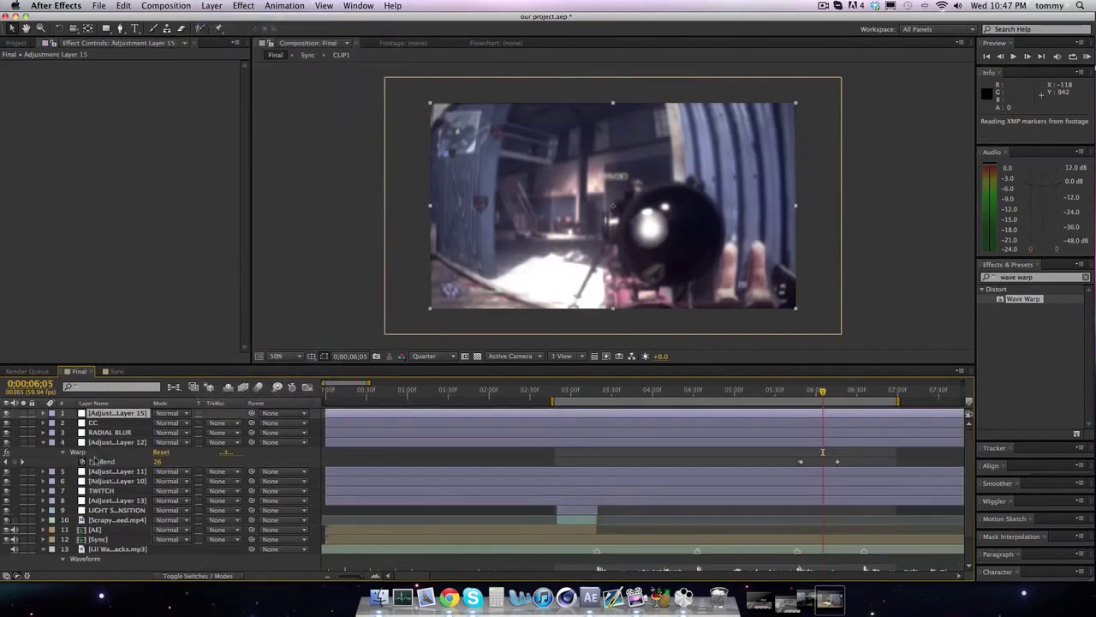
pyautogui.moveTo(103, 413)
pyautogui.mouseDown()
pyautogui.moveTo(107, 465)
pyautogui.moveTo(110, 425)
pyautogui.mouseUp()
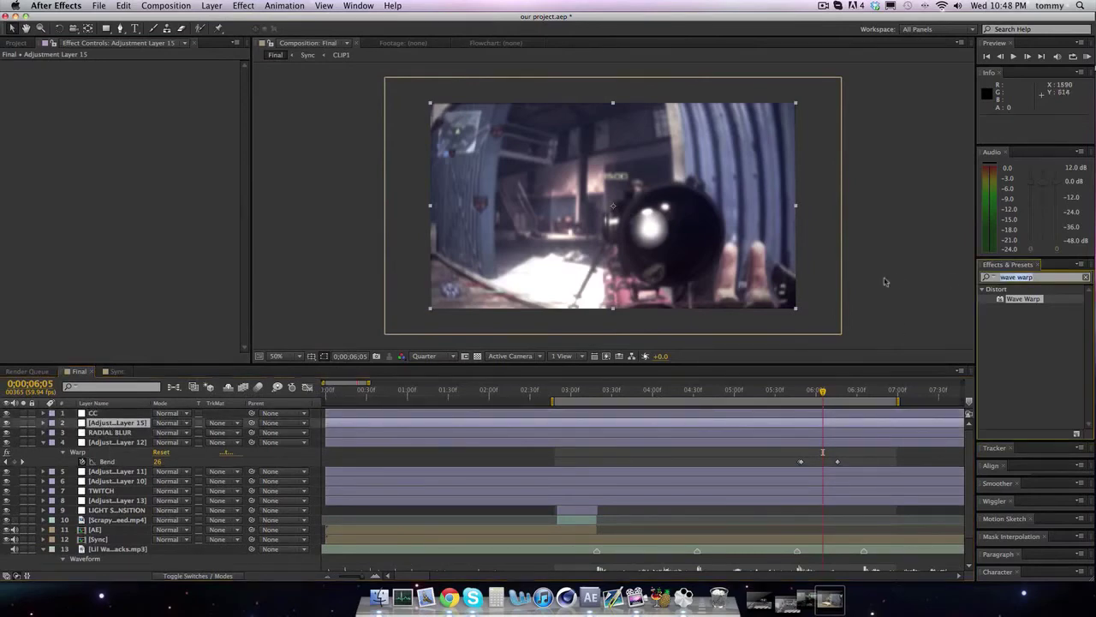
# Find CC Light Burst 2.5, apply it to the new adjustment layer and go to the beat at 0;00;03;19
pyautogui.click(1051, 277)
pyautogui.write('light burst')
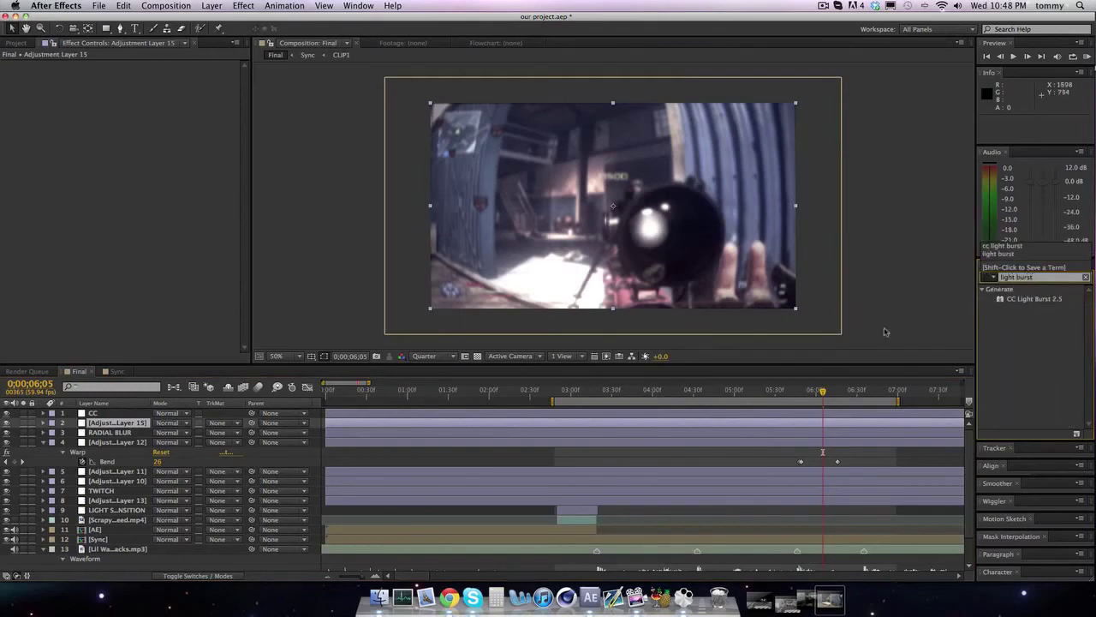
pyautogui.moveTo(1020, 295); pyautogui.dragTo(597, 426)
pyautogui.click(597, 392)
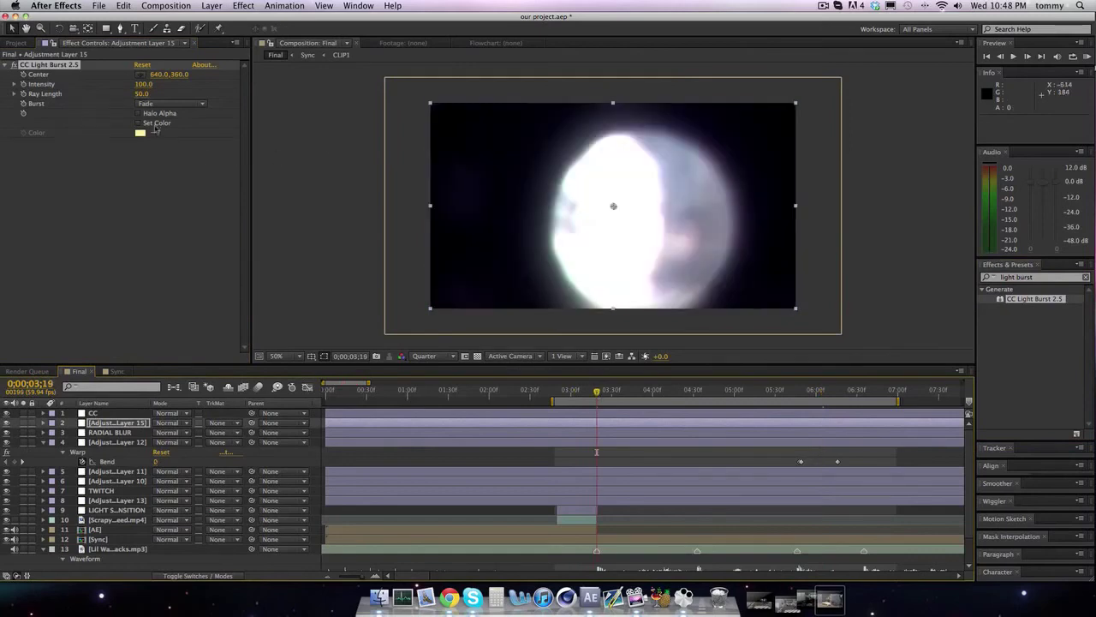
# Set the light burst's Intensity to 150 and Ray Length to 0, and advance to 0;00;03;22
pyautogui.click(144, 85)
pyautogui.write('150')
pyautogui.press('Return')
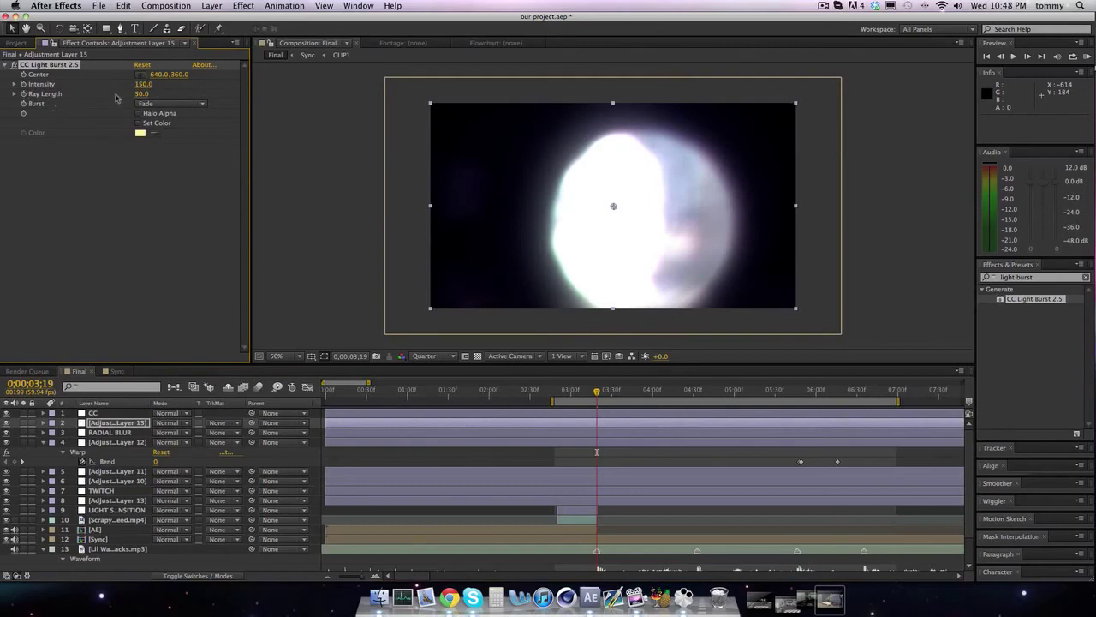
pyautogui.click(140, 94)
pyautogui.write('0')
pyautogui.press('Return')
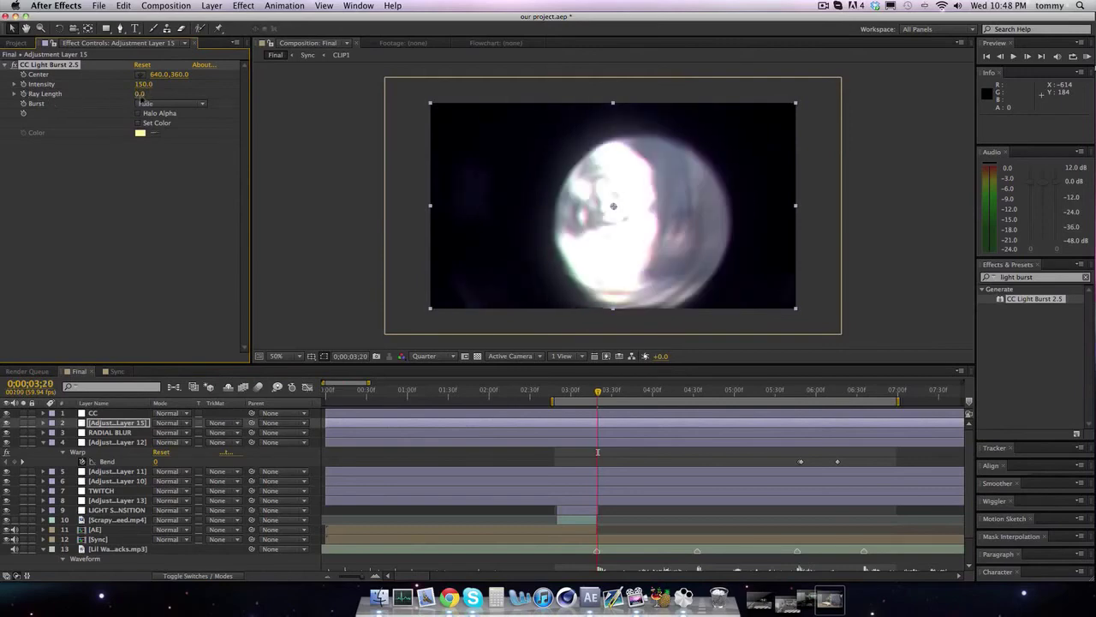
pyautogui.press('space')
pyautogui.press('space')
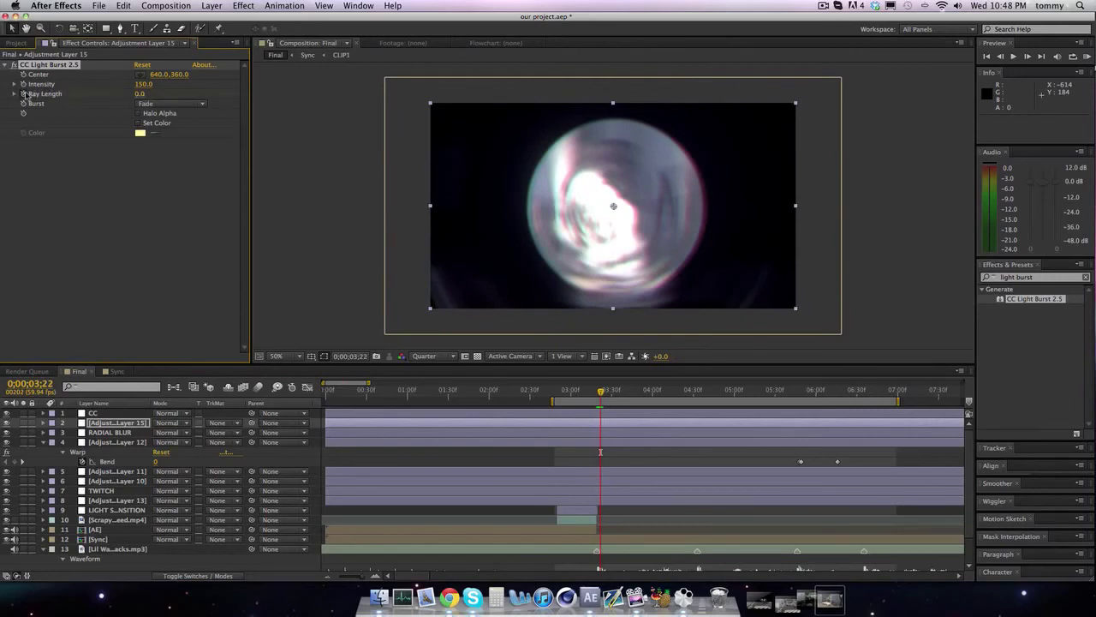
# Keyframe the light burst's Ray Length at 40 at 0;00;03;23 and back to 0 at 0;00;03;43
pyautogui.click(144, 94)
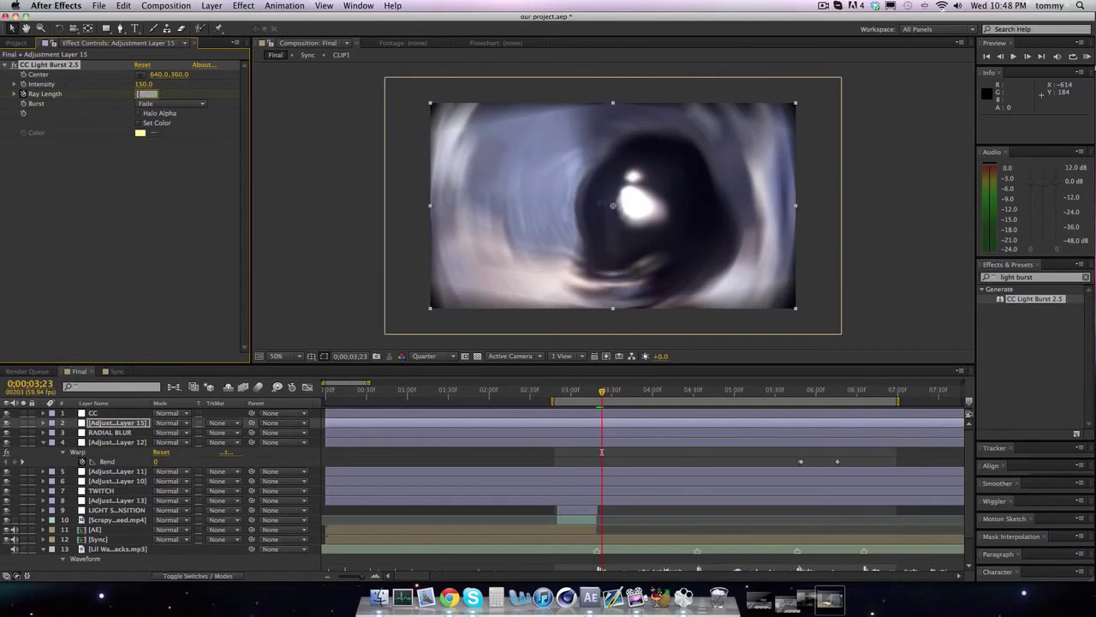
pyautogui.write('40')
pyautogui.press('Return')
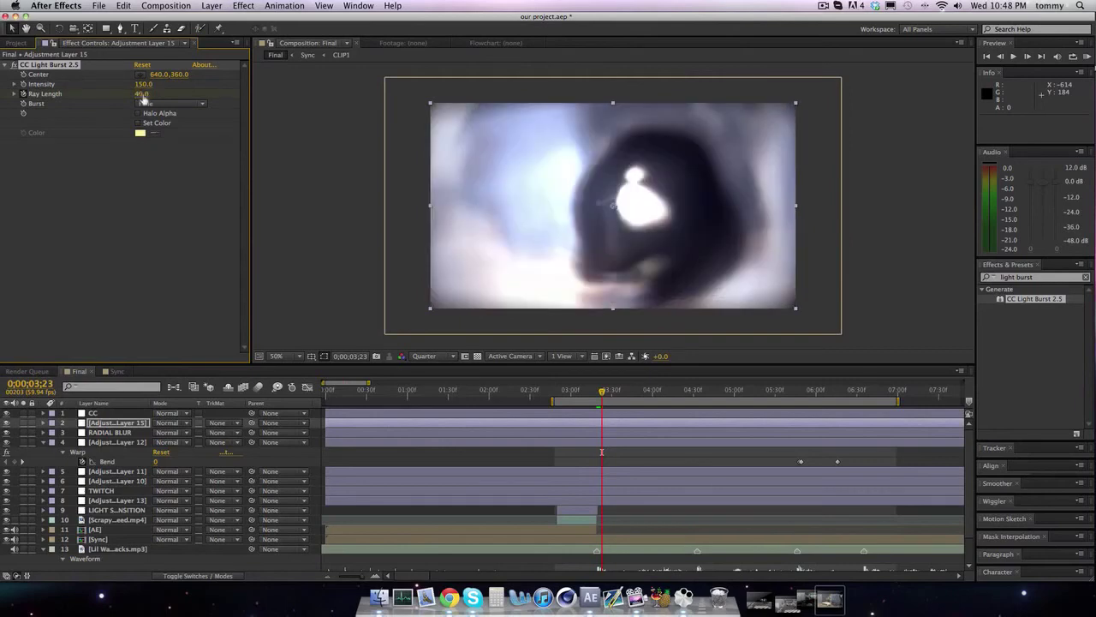
pyautogui.hotkey('shift', 'pagedown')
pyautogui.hotkey('shift', 'pagedown')
pyautogui.click(144, 96)
pyautogui.write('0')
pyautogui.press('Return')
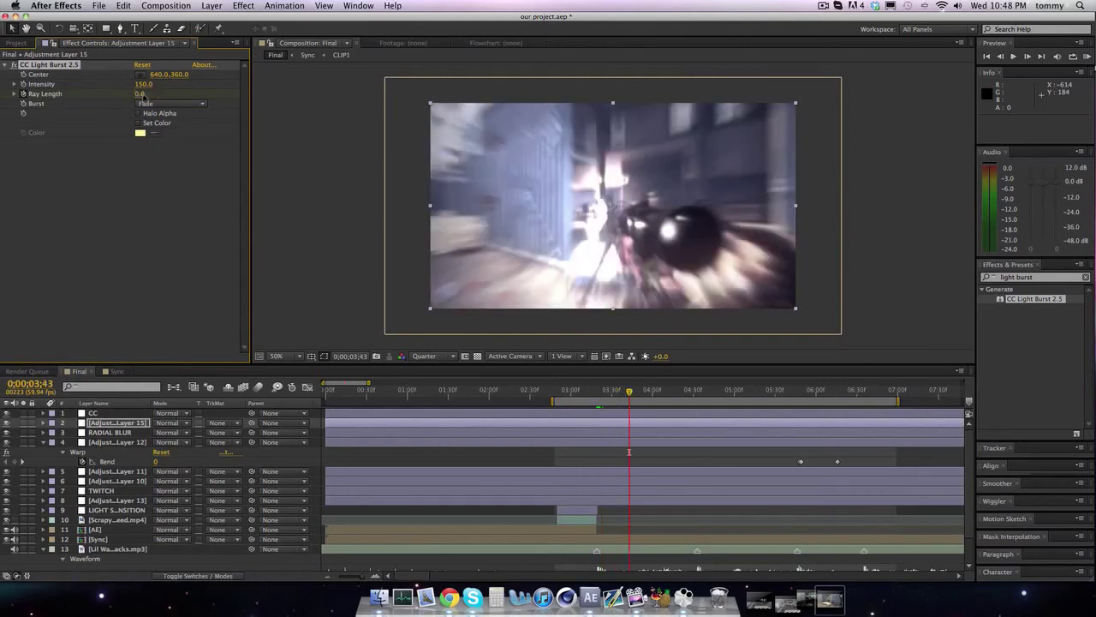
# At the next beat, keyframe the Ray Length at 0 at 0;00;04;35 and at 40 at 0;00;04;36
pyautogui.press('space')
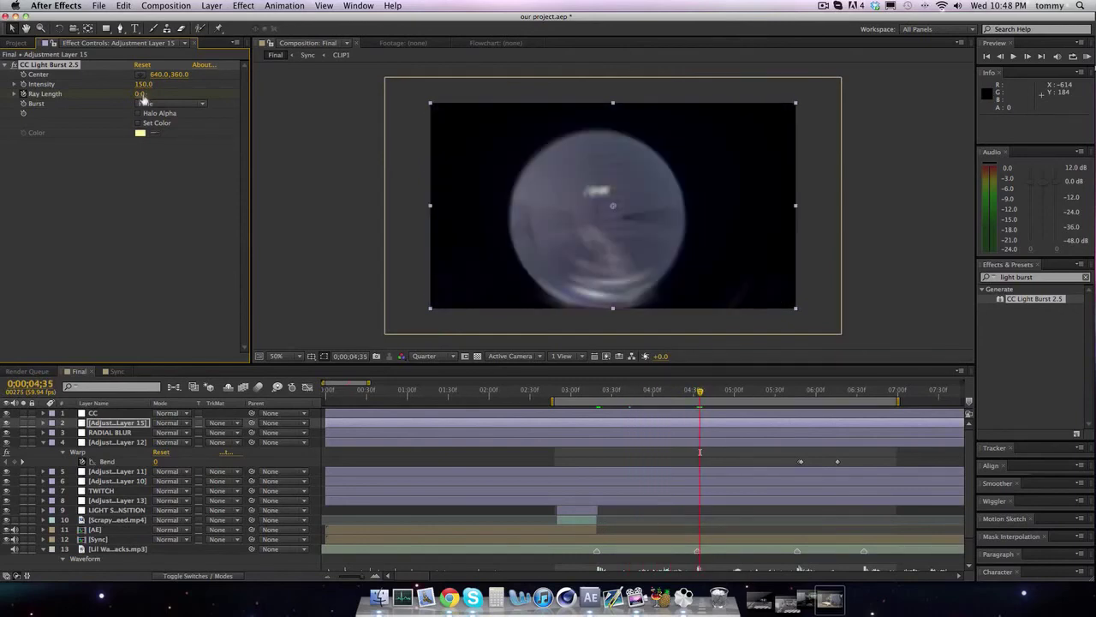
pyautogui.press('u')
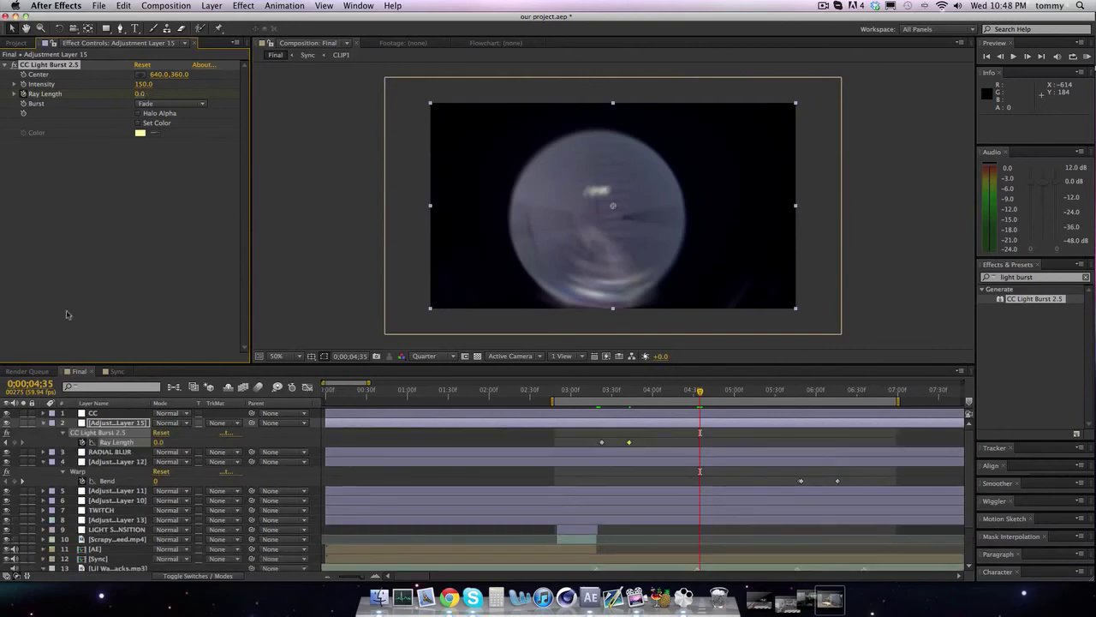
pyautogui.click(17, 442)
pyautogui.press('pagedown')
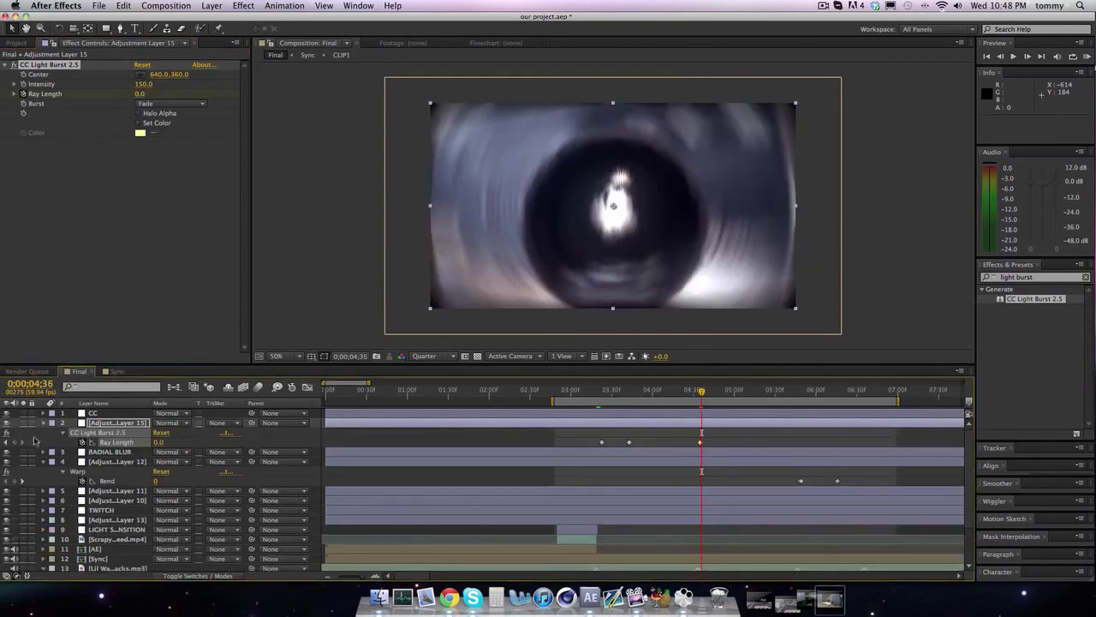
pyautogui.click(143, 93)
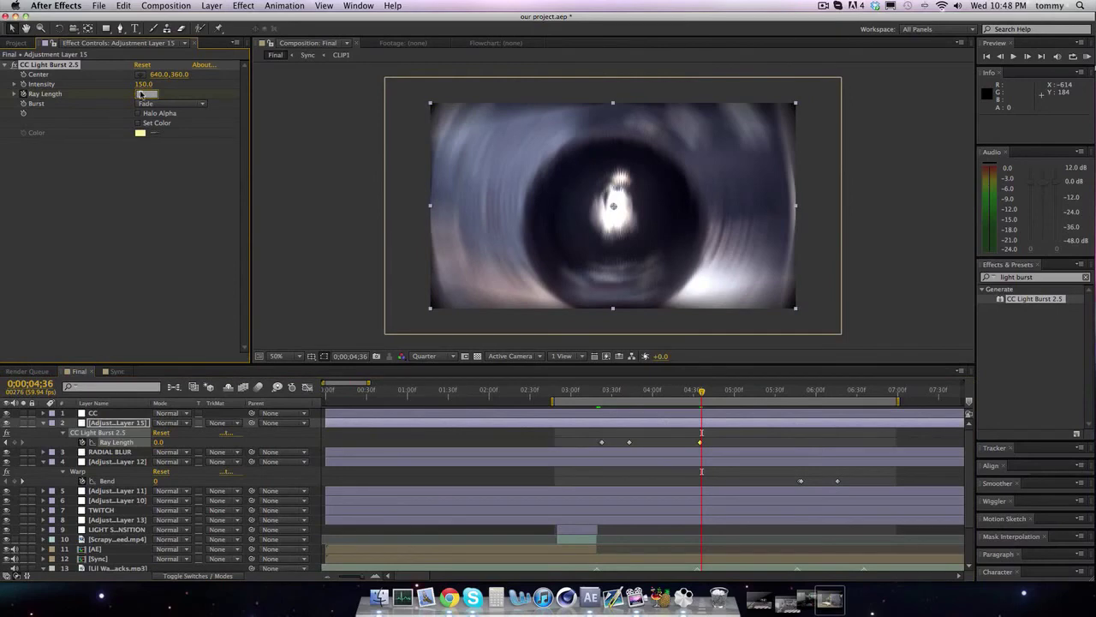
pyautogui.write('40')
pyautogui.press('Return')
# Advance to 0;00;04;56 and keyframe the Ray Length back to 0
pyautogui.hotkey('shift', 'pagedown')
pyautogui.hotkey('shift', 'pagedown')
pyautogui.write('0')
pyautogui.press('Return')
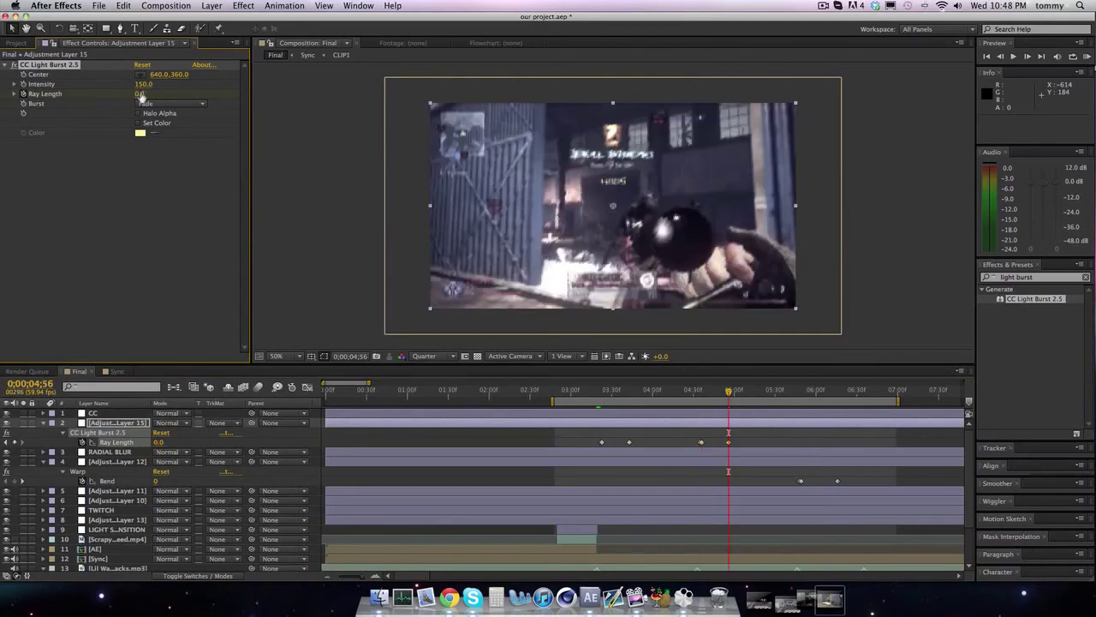
# At the third beat, hold the Ray Length at 0 at 0;00;05;48 and keyframe it at 40 one frame on
pyautogui.moveTo(783, 391); pyautogui.dragTo(790, 391)
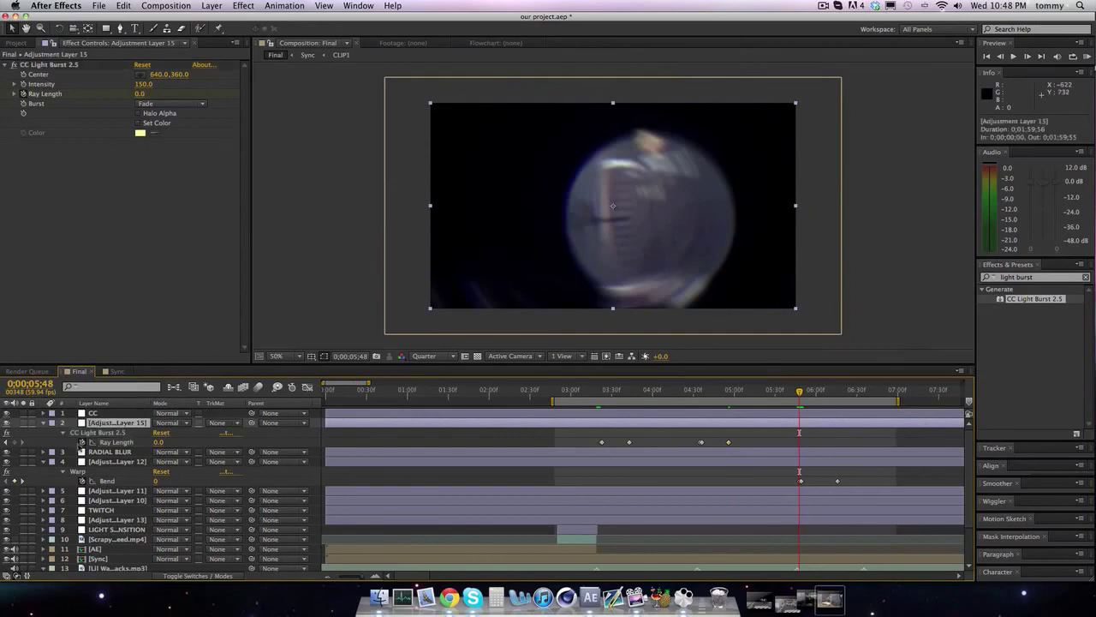
pyautogui.click(13, 442)
pyautogui.click(158, 442)
pyautogui.press('Return')
# Keyframe the light burst's Ray Length at 0 at 0;00;06;09, 20 frames after the third beat's peak
pyautogui.press('space')
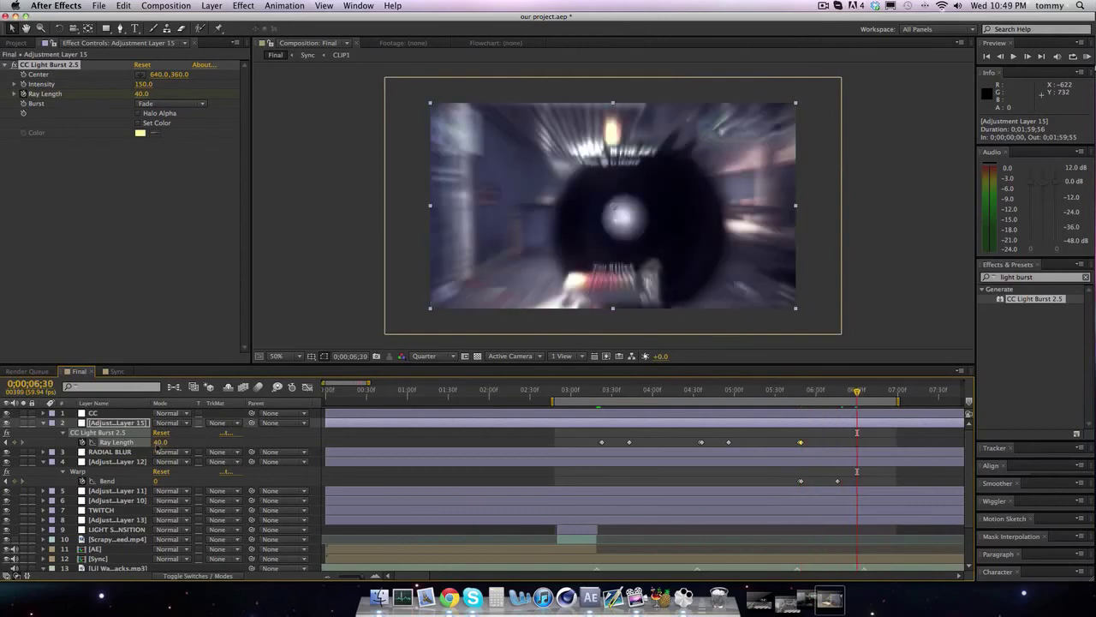
pyautogui.press('pageup')
pyautogui.press('pageup')
pyautogui.press('pageup')
pyautogui.press('pageup')
pyautogui.press('pageup')
pyautogui.press('pageup')
pyautogui.press('pageup')
pyautogui.press('pageup')
pyautogui.press('pageup')
pyautogui.press('pageup')
pyautogui.press('pageup')
pyautogui.press('pageup')
pyautogui.press('pageup')
pyautogui.press('pageup')
pyautogui.press('pageup')
pyautogui.press('pageup')
pyautogui.press('pageup')
pyautogui.press('pageup')
pyautogui.press('pageup')
pyautogui.press('pageup')
pyautogui.press('pageup')
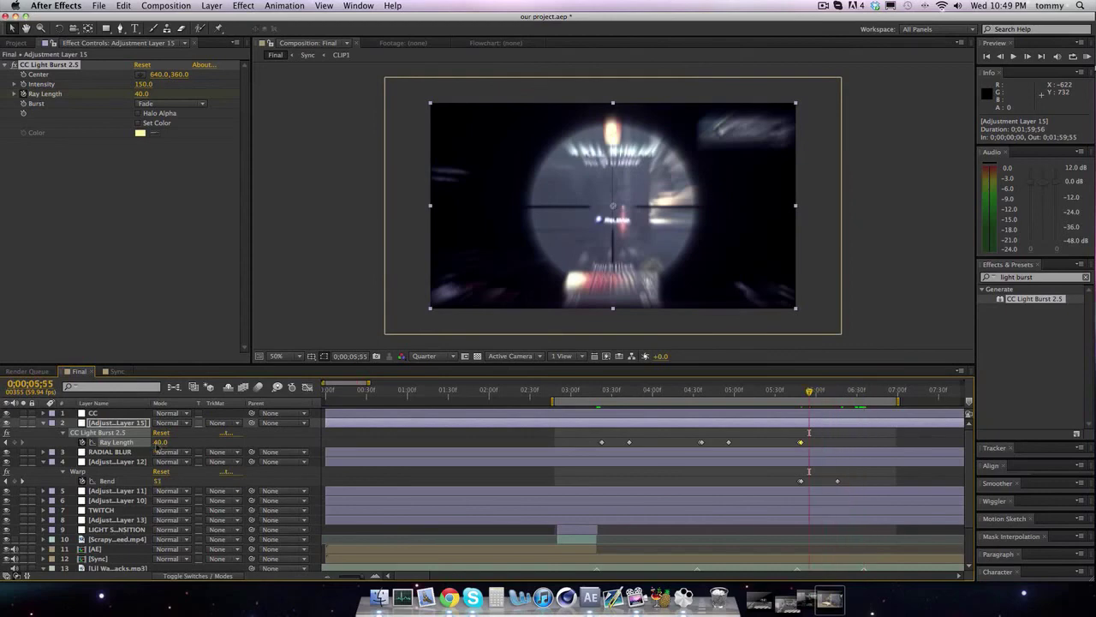
pyautogui.press('pageup')
pyautogui.press('pageup')
pyautogui.press('pagedown')
pyautogui.press('pagedown')
pyautogui.press('pagedown')
pyautogui.press('pagedown')
pyautogui.press('pagedown')
pyautogui.press('pagedown')
pyautogui.press('pagedown')
pyautogui.press('pagedown')
pyautogui.press('pagedown')
pyautogui.press('pagedown')
pyautogui.press('pagedown')
pyautogui.press('pagedown')
pyautogui.press('pagedown')
pyautogui.press('pagedown')
pyautogui.press('pagedown')
pyautogui.press('pagedown')
pyautogui.press('pagedown')
pyautogui.press('pagedown')
pyautogui.press('pagedown')
pyautogui.press('pagedown')
pyautogui.click(160, 442)
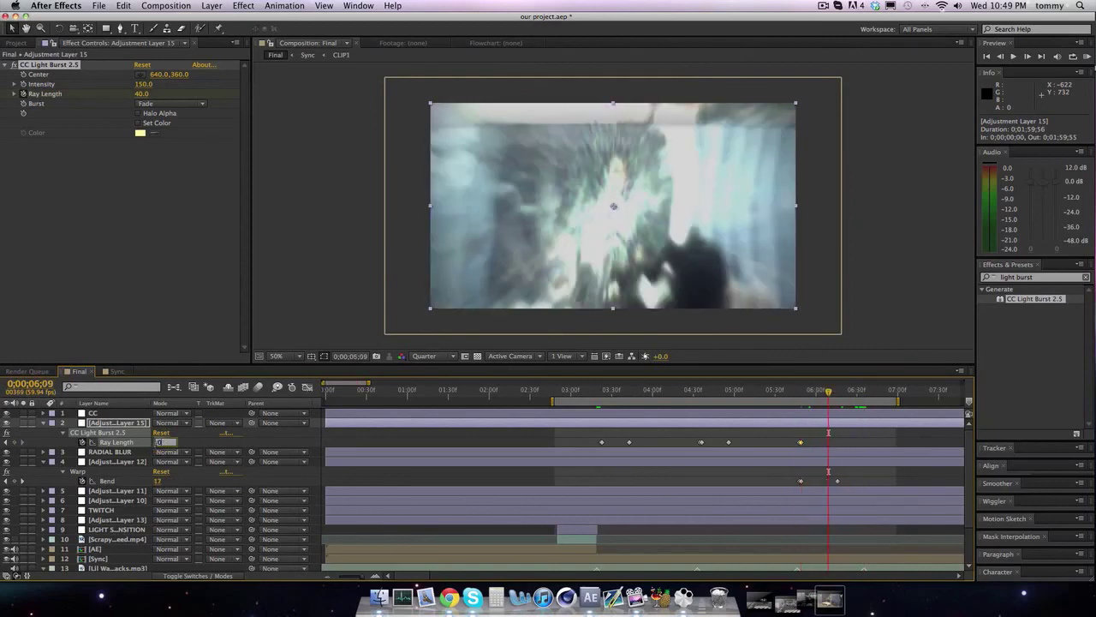
pyautogui.write('0')
pyautogui.press('Return')
# At the fourth beat, keyframe the Ray Length at 0 at 0;00;06;38 and at 40 at 0;00;06;39
pyautogui.press('pagedown')
pyautogui.press('pagedown')
pyautogui.press('pagedown')
pyautogui.press('pagedown')
pyautogui.press('pagedown')
pyautogui.press('pagedown')
pyautogui.press('pagedown')
pyautogui.press('pagedown')
pyautogui.press('pagedown')
pyautogui.press('pagedown')
pyautogui.press('pagedown')
pyautogui.press('pagedown')
pyautogui.press('pagedown')
pyautogui.press('pagedown')
pyautogui.press('pagedown')
pyautogui.press('pagedown')
pyautogui.press('pagedown')
pyautogui.press('pagedown')
pyautogui.press('pagedown')
pyautogui.press('pagedown')
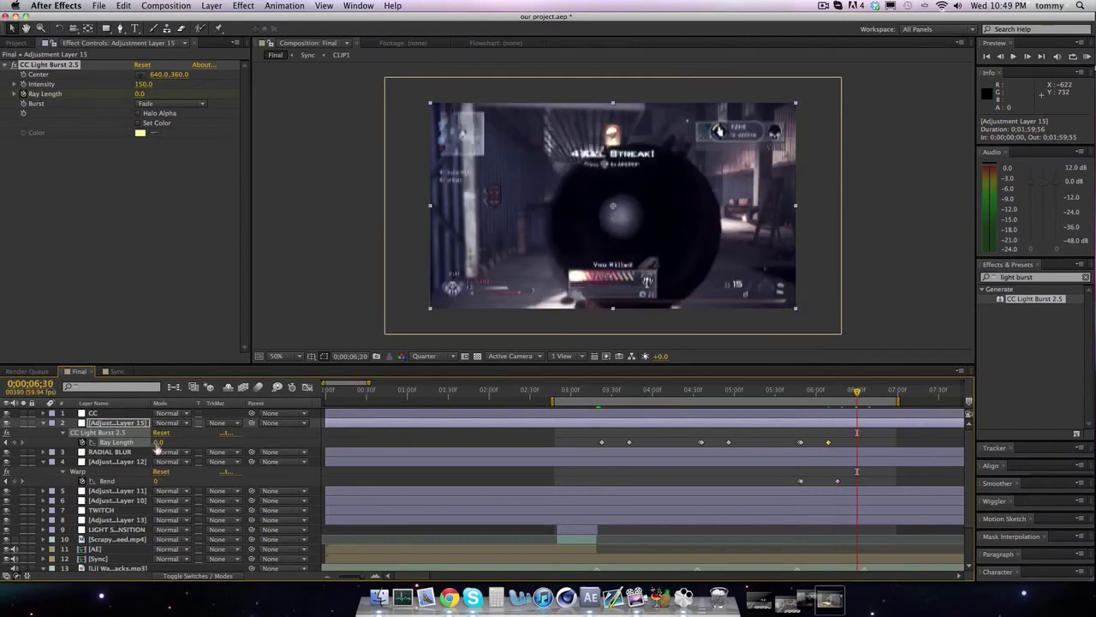
pyautogui.press('pagedown')
pyautogui.press('pagedown')
pyautogui.press('pagedown')
pyautogui.press('pagedown')
pyautogui.press('pagedown')
pyautogui.press('pagedown')
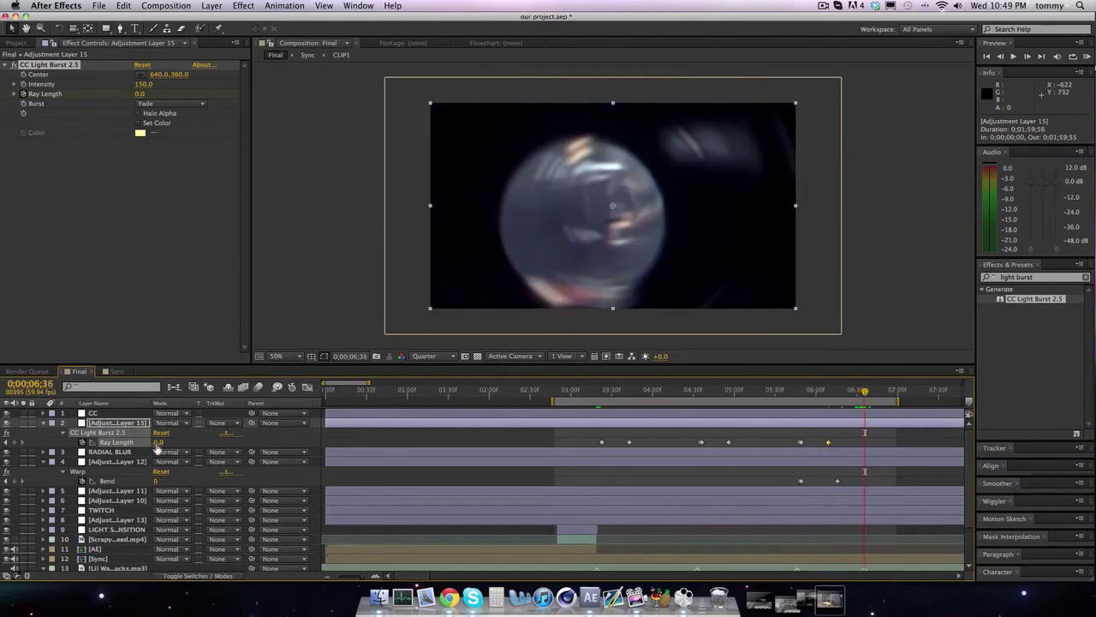
pyautogui.press('pagedown')
pyautogui.press('pagedown')
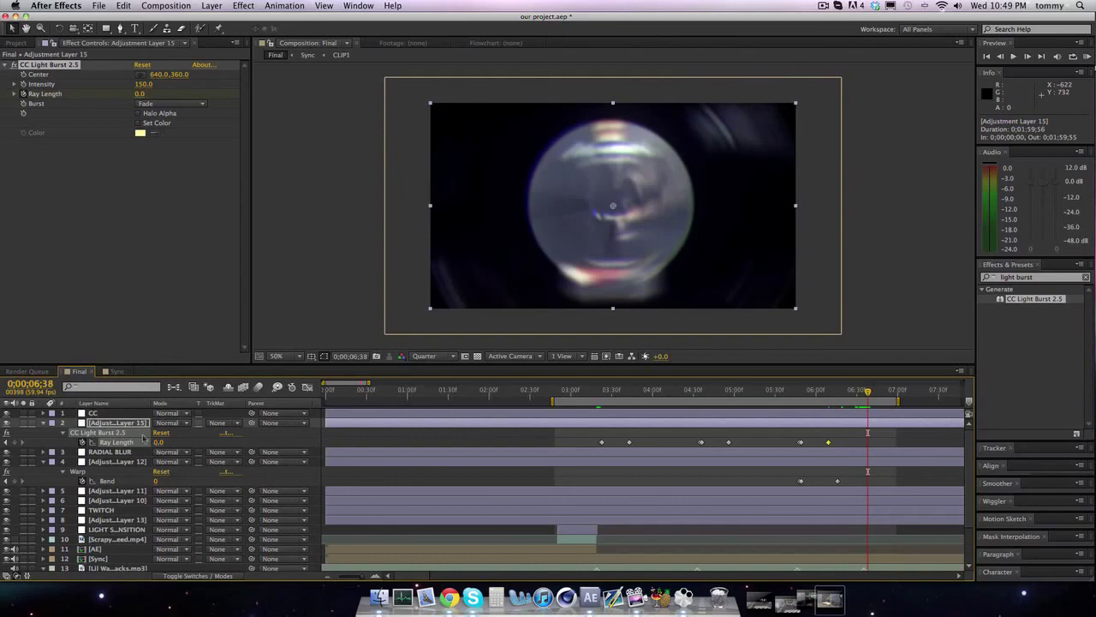
pyautogui.click(15, 442)
pyautogui.press('pagedown')
pyautogui.click(158, 441)
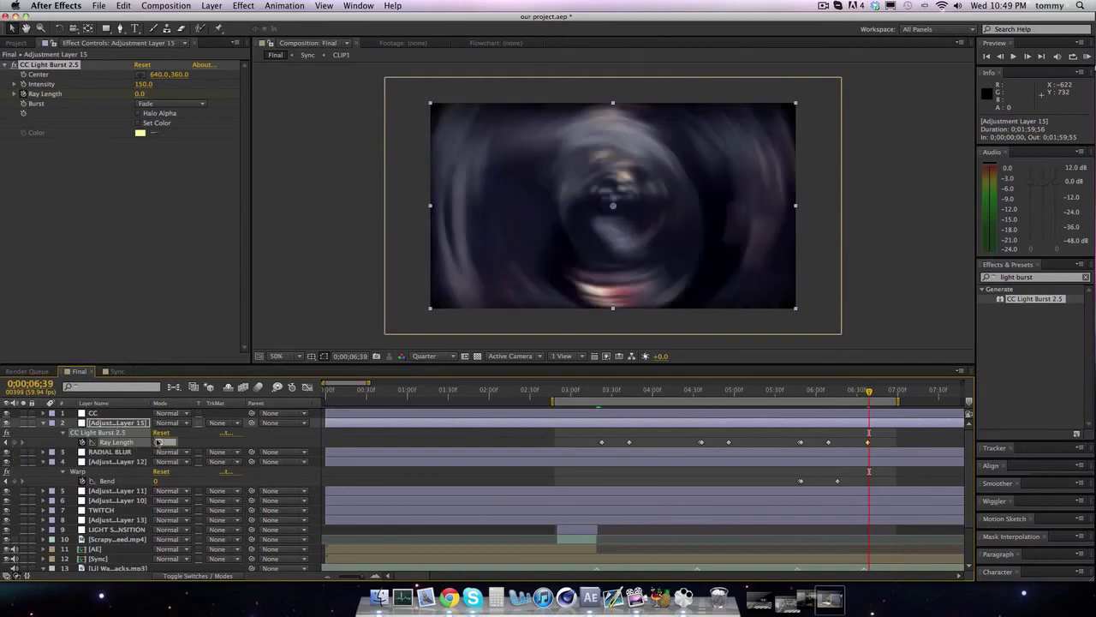
pyautogui.write('40')
pyautogui.press('Return')
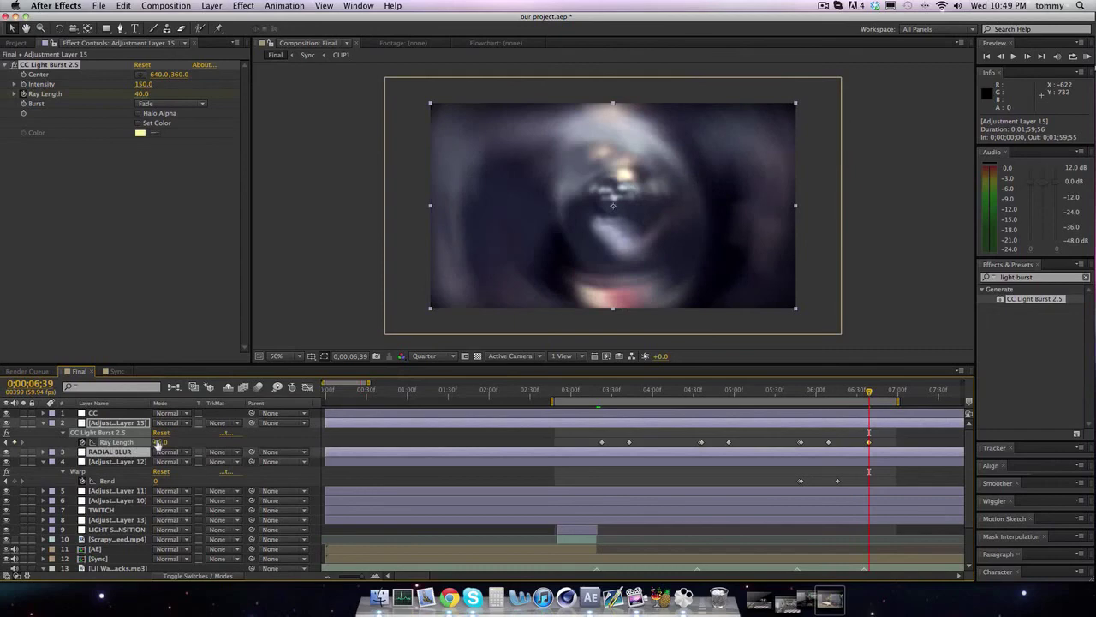
# Advance to 0;00;06;59 and keyframe the Ray Length at 0 to end the fourth burst
pyautogui.click(78, 373)
pyautogui.hotkey('shift', 'pagedown')
pyautogui.hotkey('shift', 'pagedown')
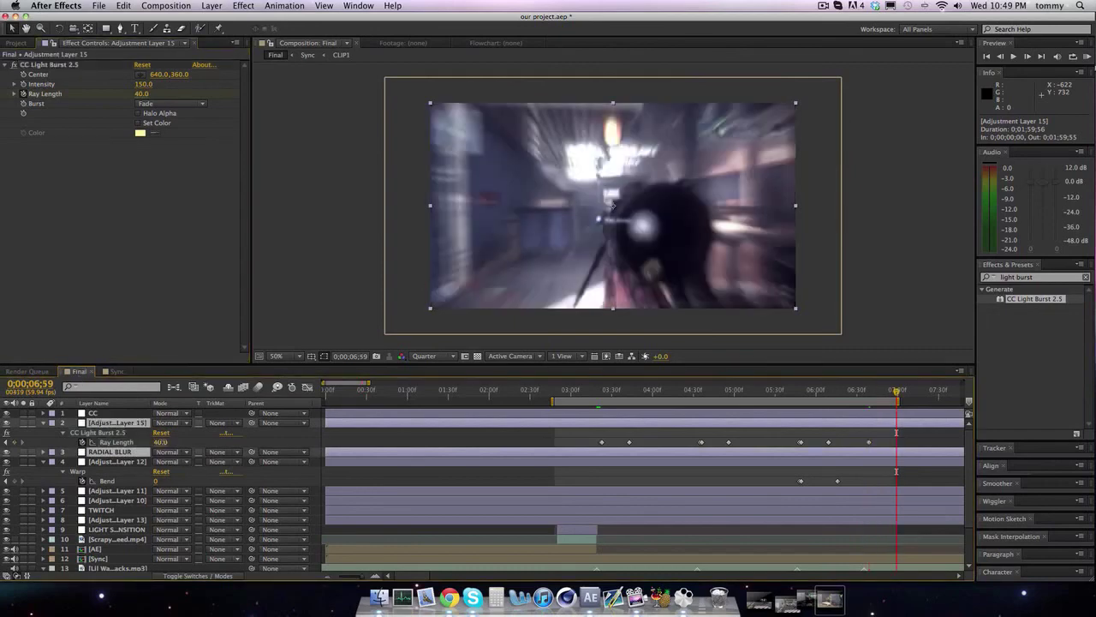
pyautogui.click(160, 442)
pyautogui.write('0')
pyautogui.press('Return')
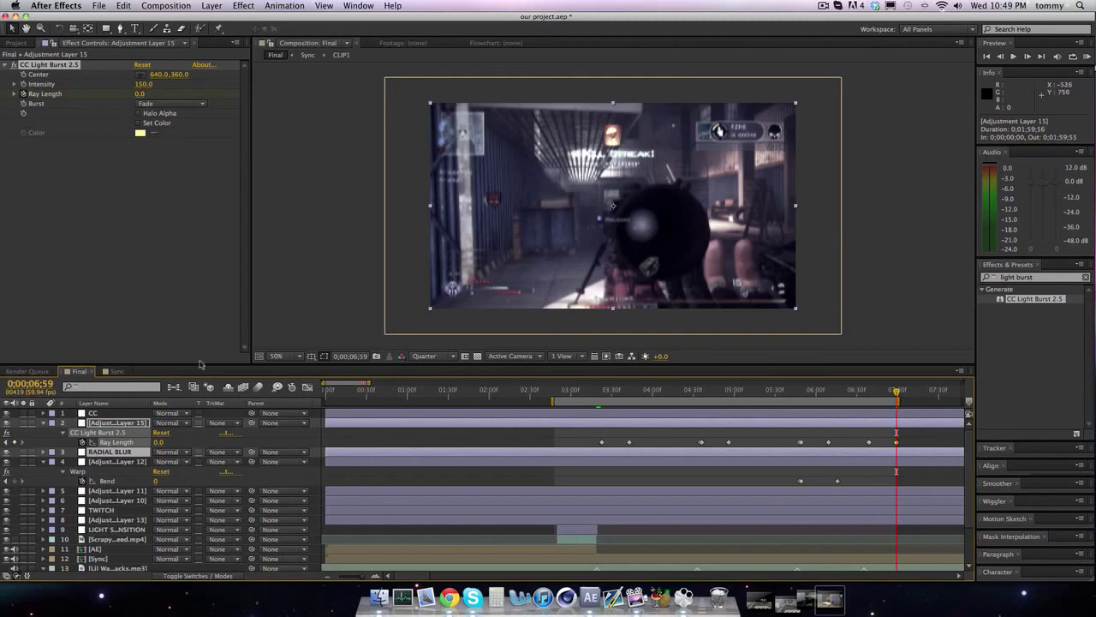
# Collapse the keyframe rows of the light burst and Warp adjustment layers and save the project
pyautogui.click(44, 424)
pyautogui.click(43, 442)
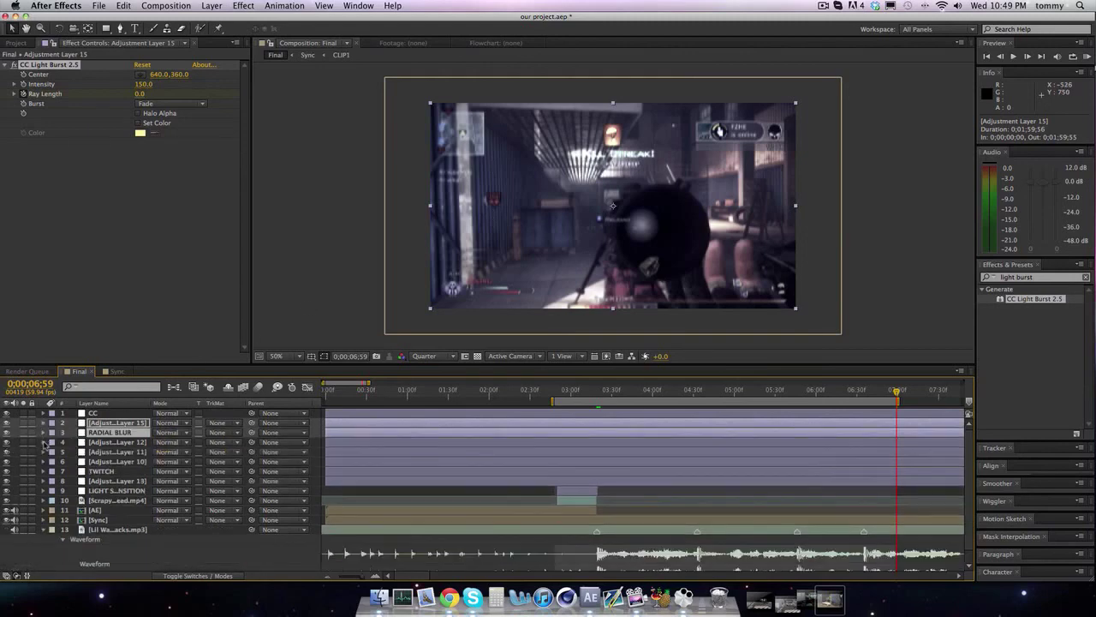
pyautogui.click(105, 5)
pyautogui.press('super+s')
# Open the recent project era.aep and accept the missing-files warning
pyautogui.click(100, 5)
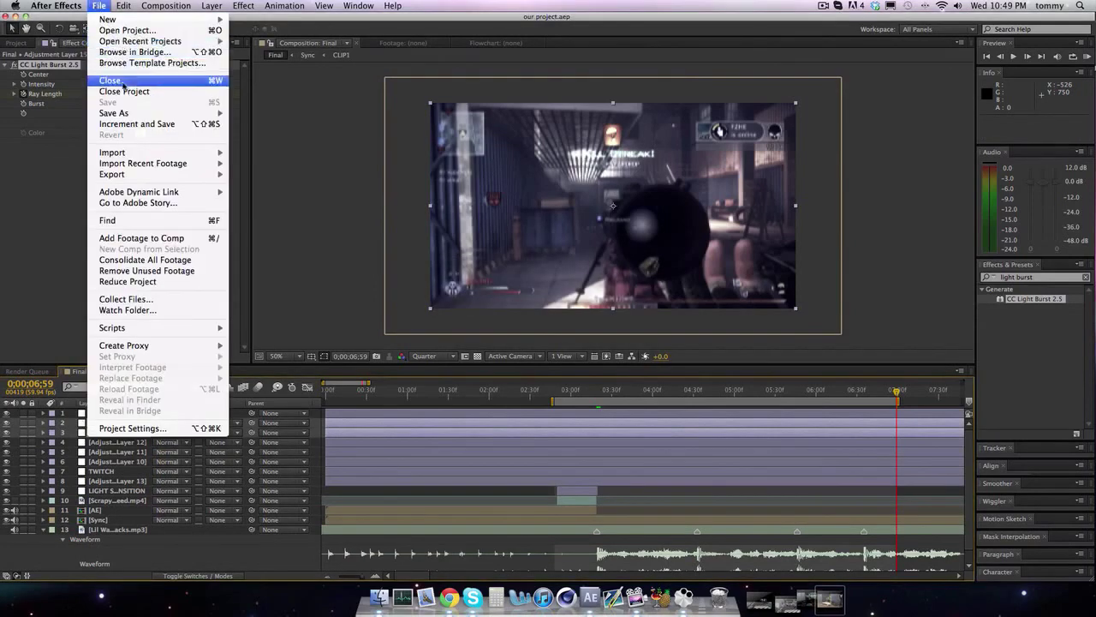
pyautogui.moveTo(126, 45)
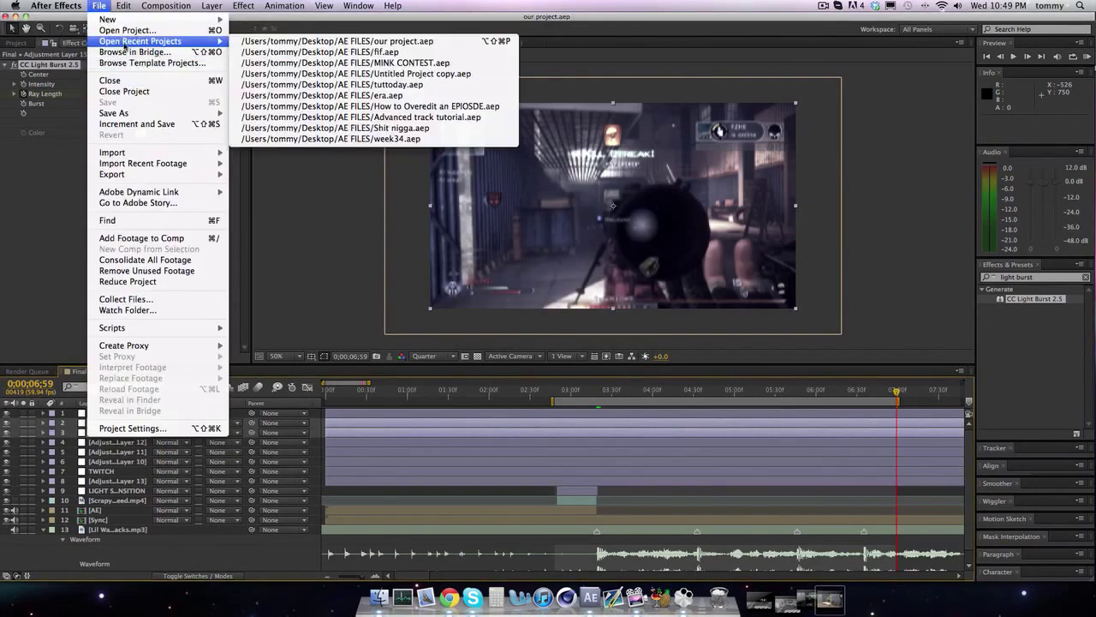
pyautogui.click(352, 96)
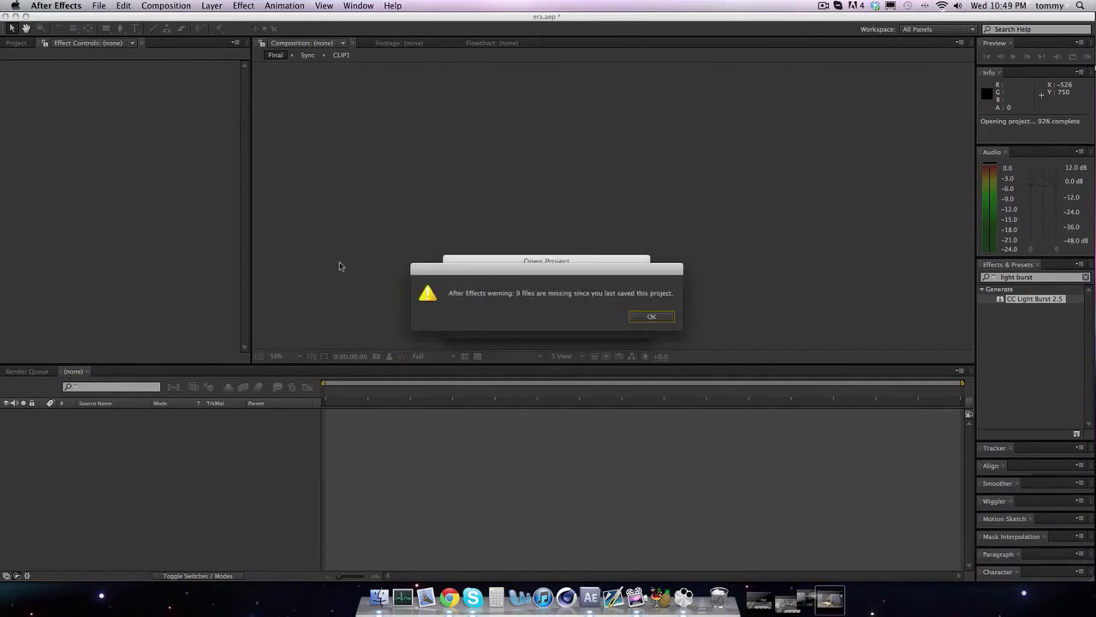
pyautogui.click(651, 316)
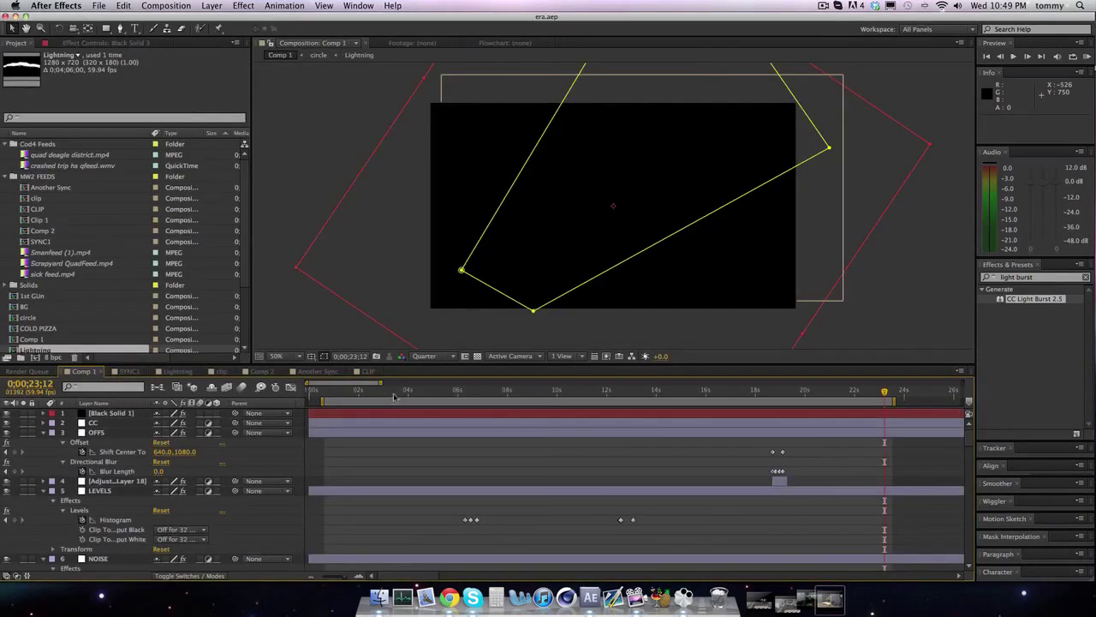
# Collapse the expanded effect layers in Comp 1 and look through its layer stack and keyframes
pyautogui.click(43, 432)
pyautogui.click(47, 451)
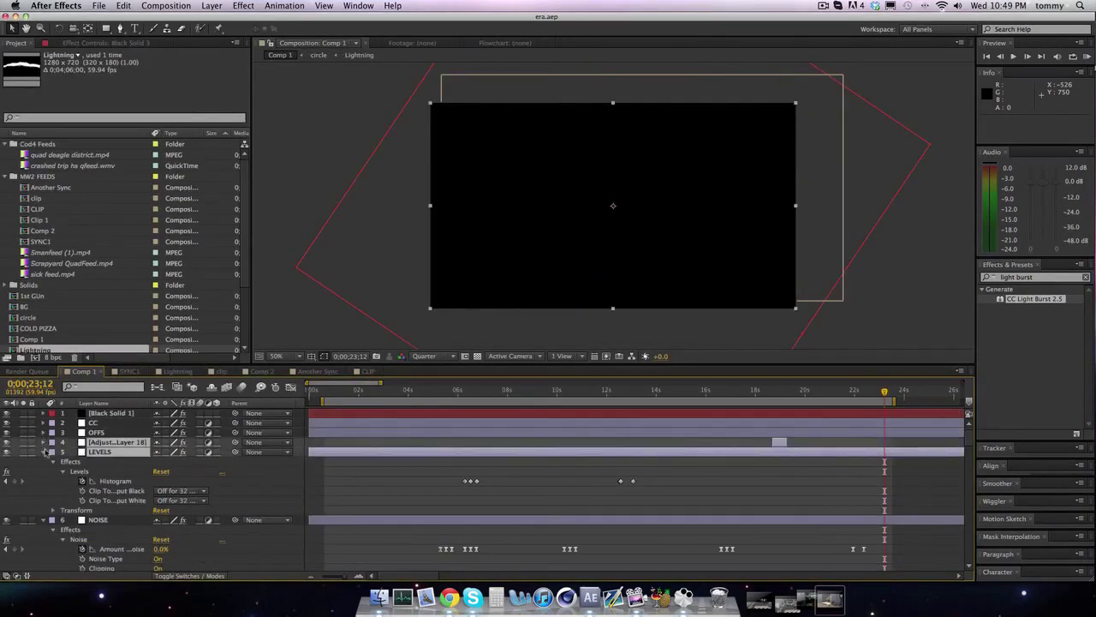
pyautogui.click(44, 451)
pyautogui.click(43, 461)
pyautogui.scroll(-3, 49, 481)
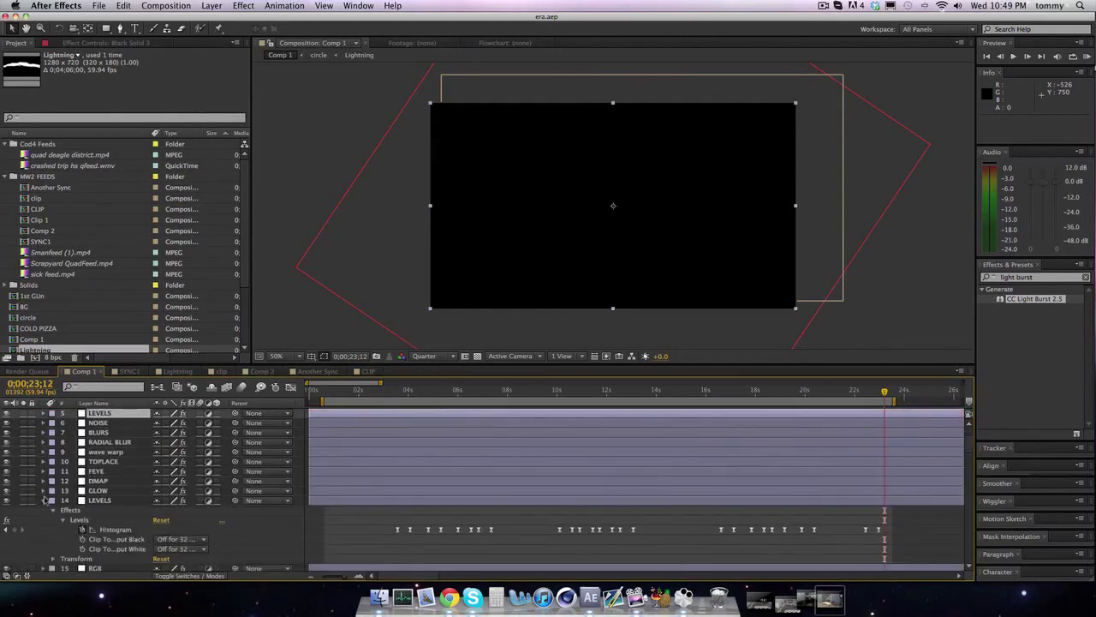
pyautogui.click(43, 500)
pyautogui.scroll(-2, 91, 486)
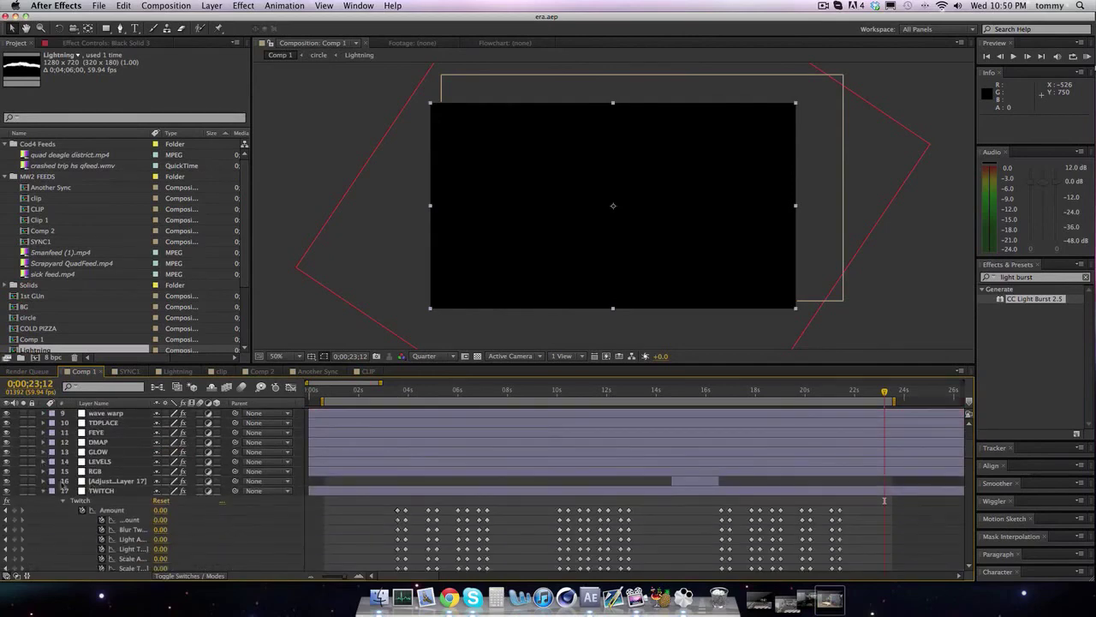
pyautogui.click(43, 490)
pyautogui.scroll(-2, 49, 498)
pyautogui.scroll(-10, 49, 498)
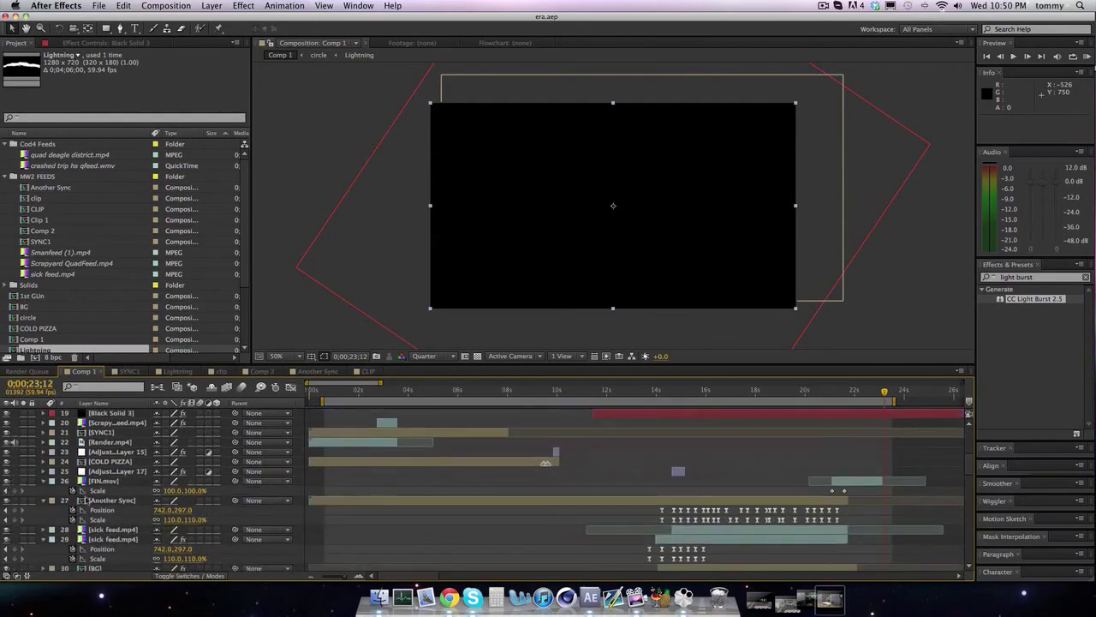